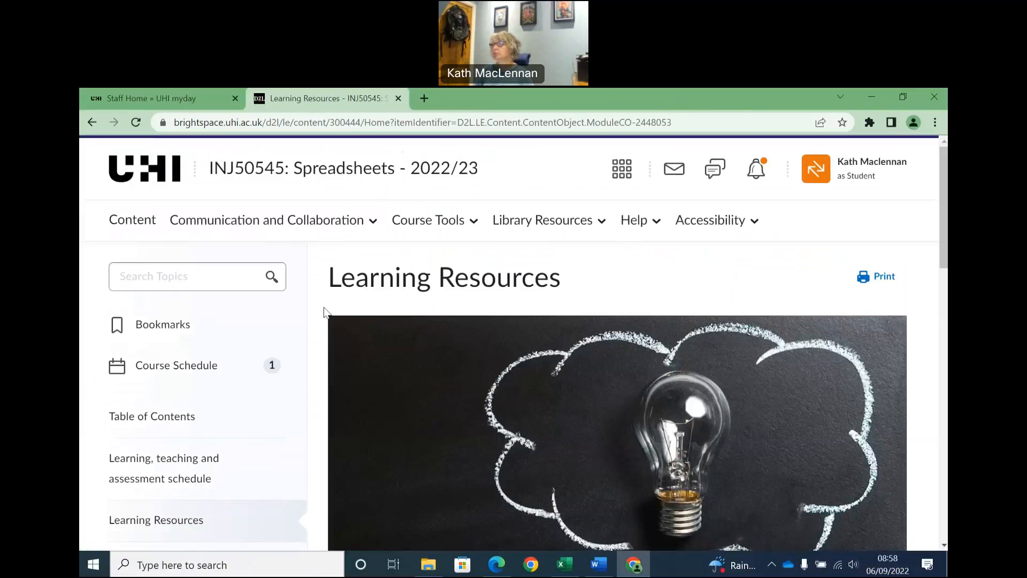
Open the Practice exercises page under Spreadsheets SCQF 5, then view Exercise 2 of Spreadsheet exercises Aug 2021.docx in Word.
scroll(328, 313, down, 4)
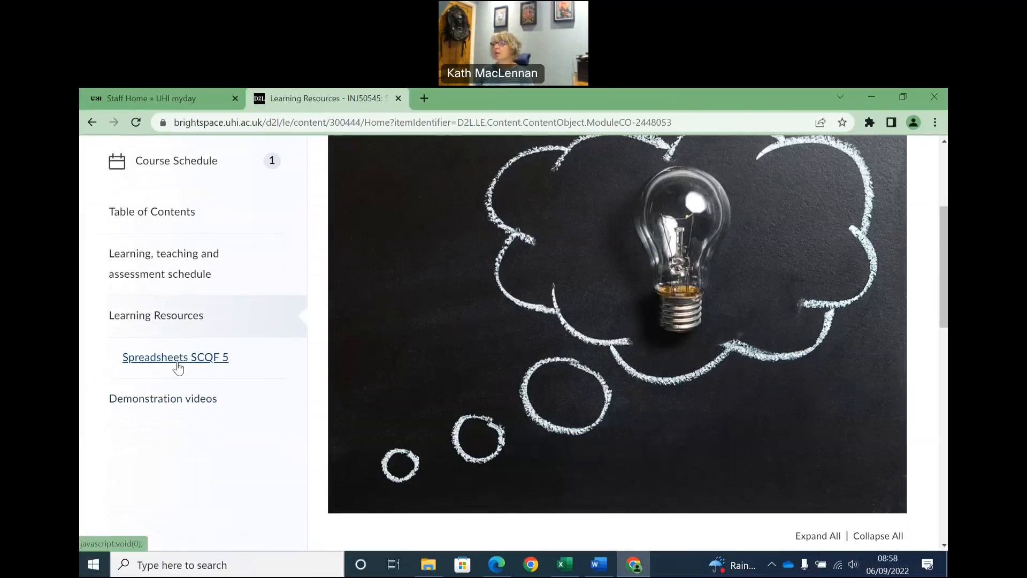
click(175, 368)
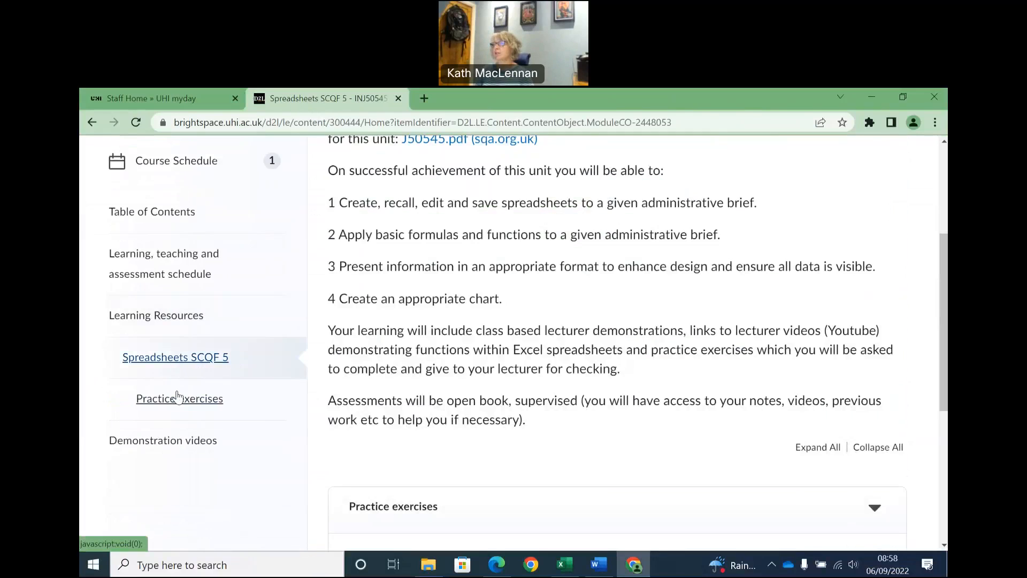
click(180, 406)
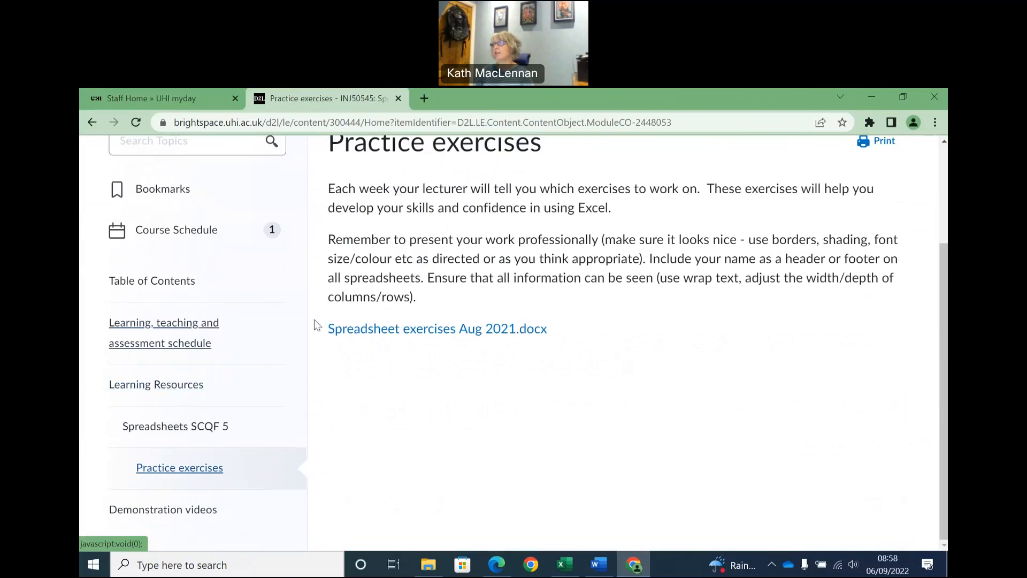
click(443, 336)
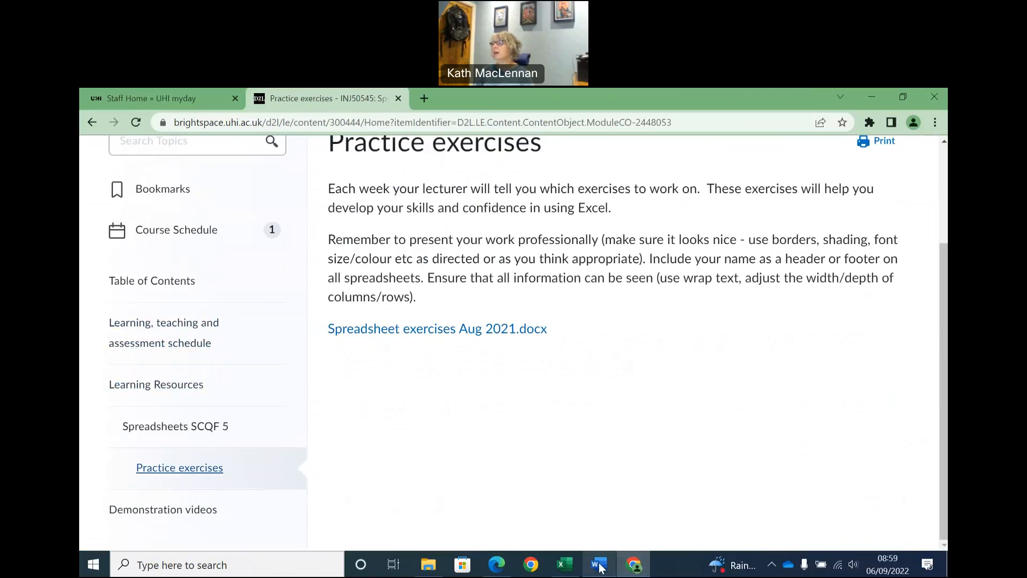
scroll(450, 259, up, 10)
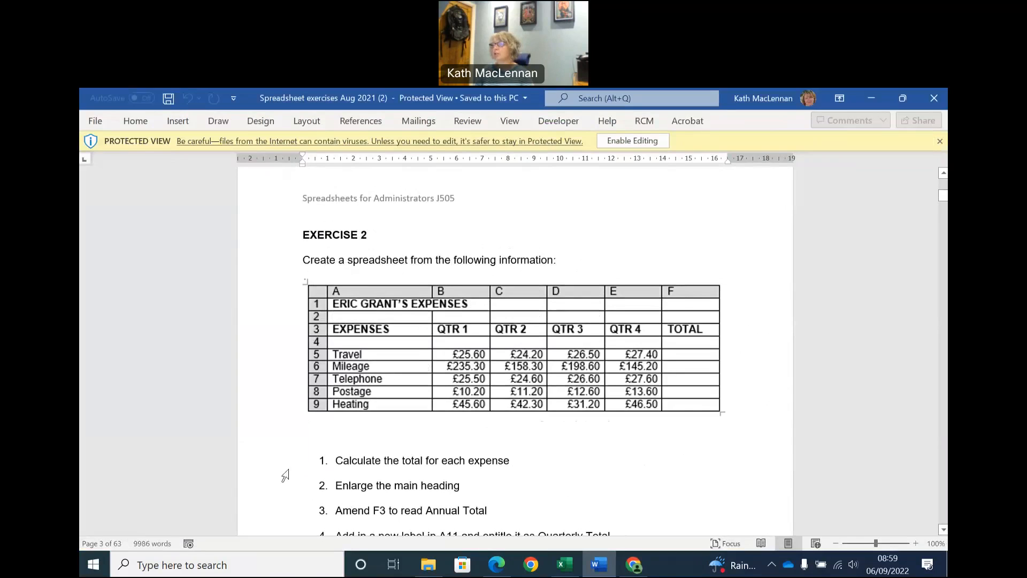
Create a blank Excel workbook and arrange it side by side with the exercises document, zoomed out to 84%.
click(95, 568)
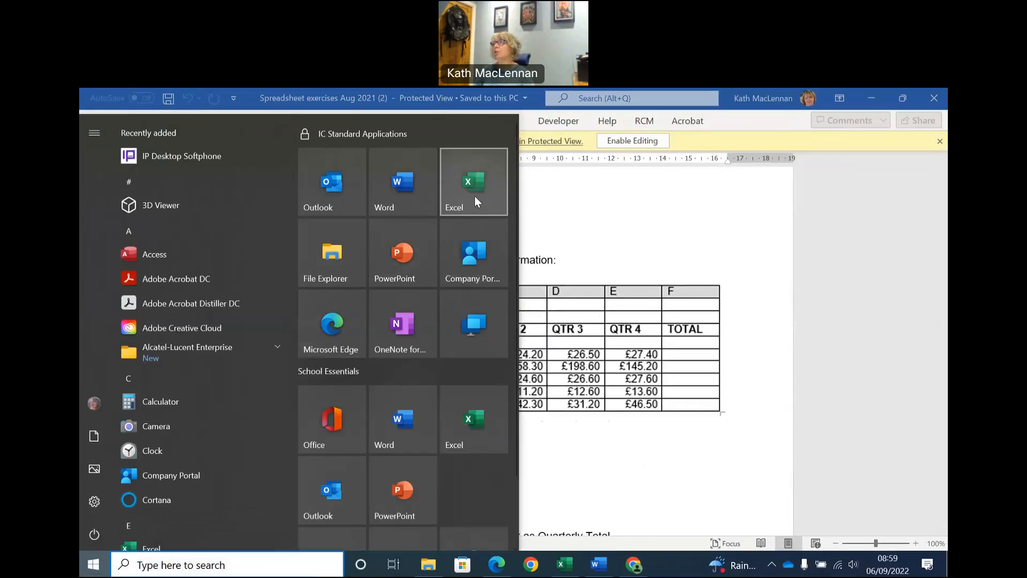
click(474, 196)
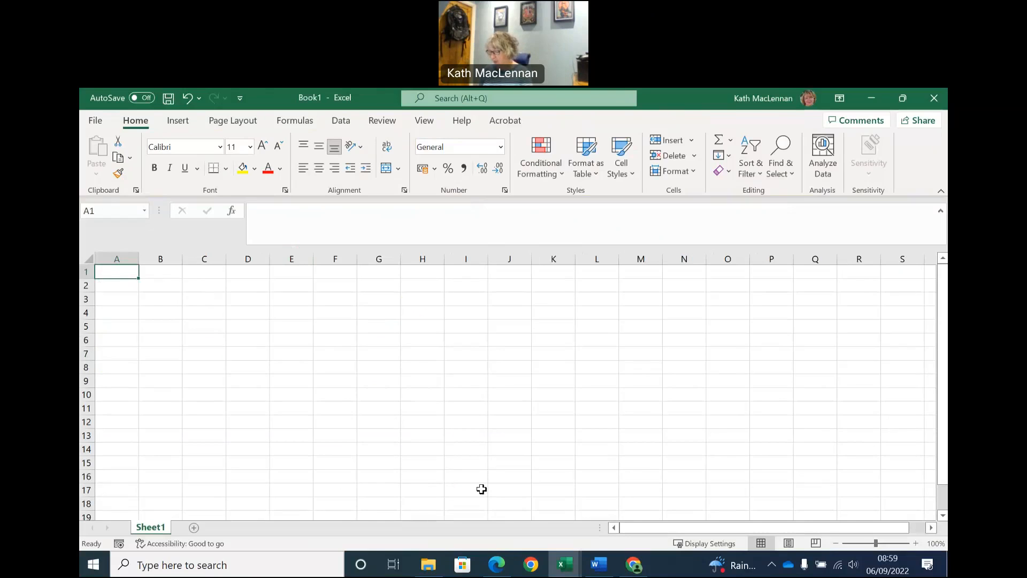
key(super+Left)
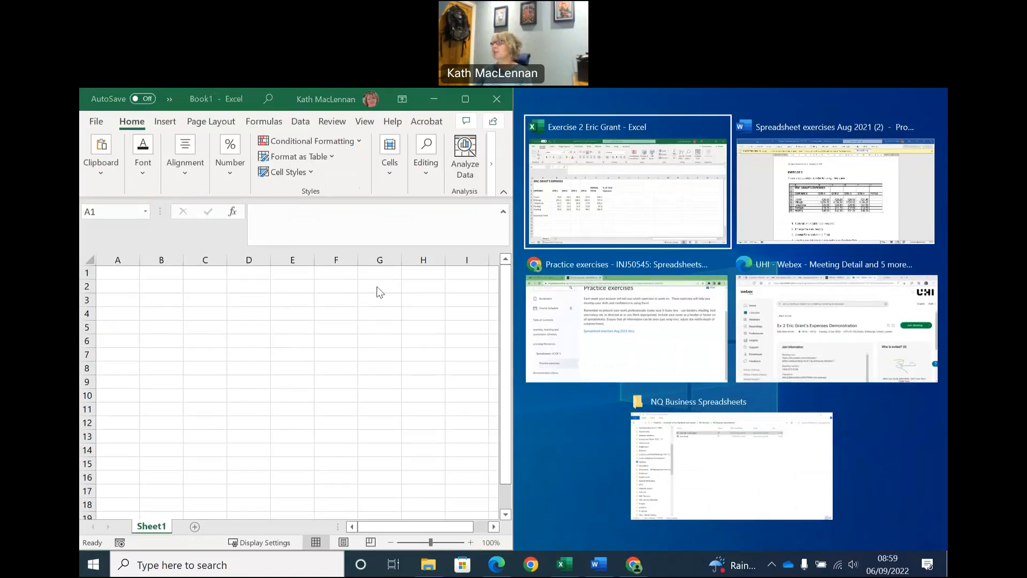
click(817, 226)
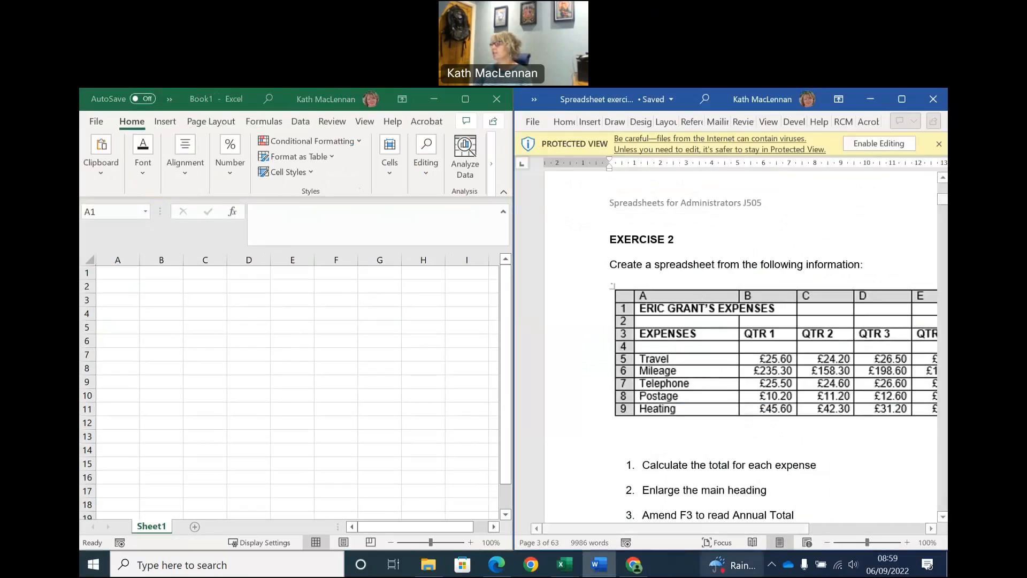
drag(867, 543, 863, 542)
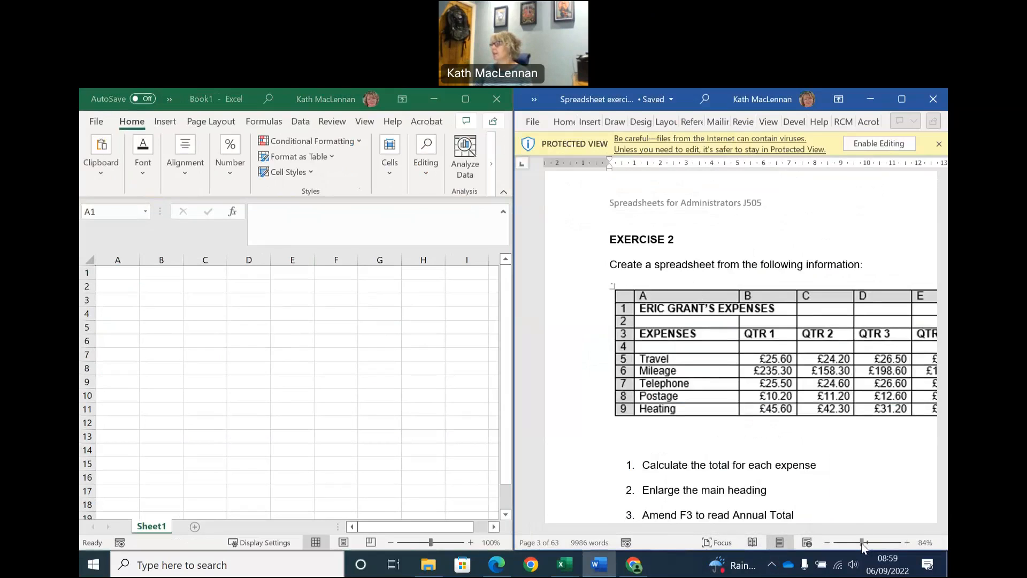
Enter the expenses sheet's main title in A1 and "EXPENSES QTR 1" in A3 of the blank workbook.
click(115, 272)
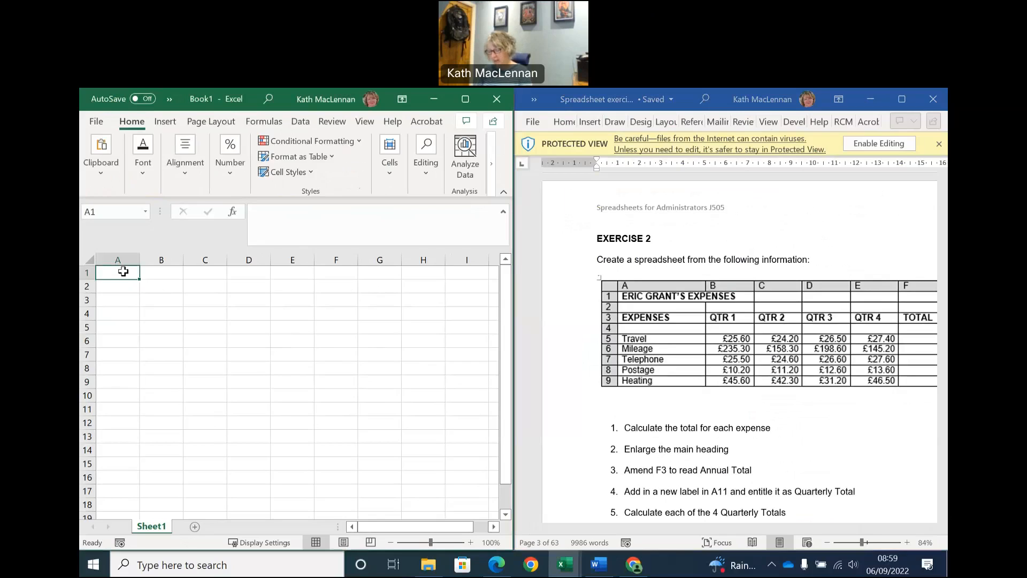
text(ERIC GRAN)
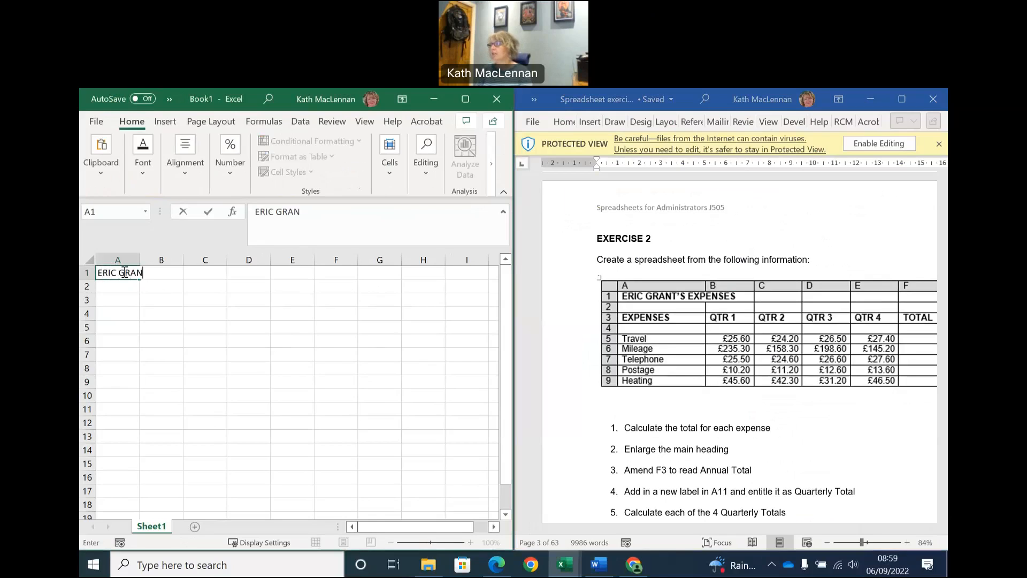
text(T'S EXPENSES)
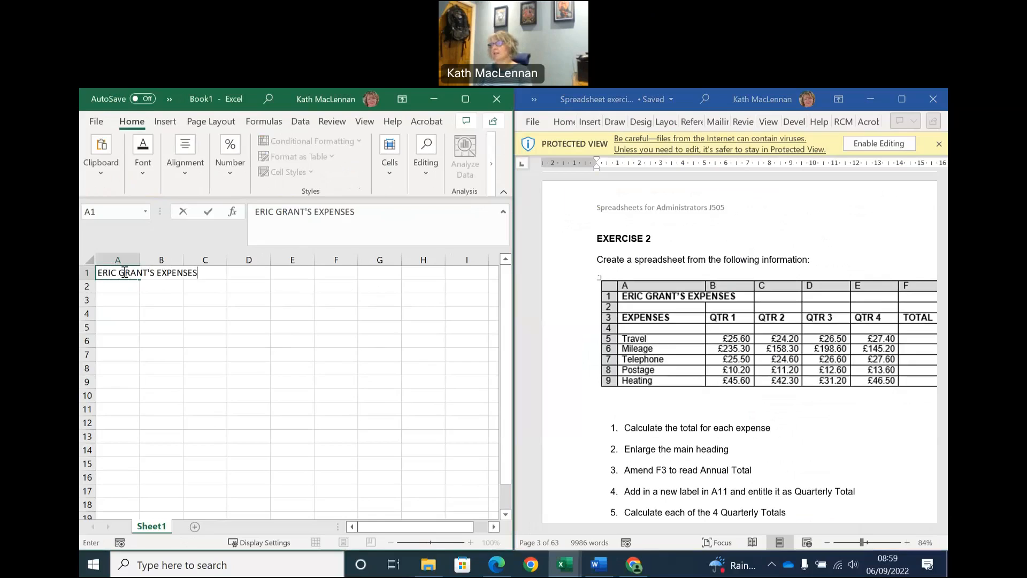
key(Return)
key(Return)
text(EXPENSES QTR 1)
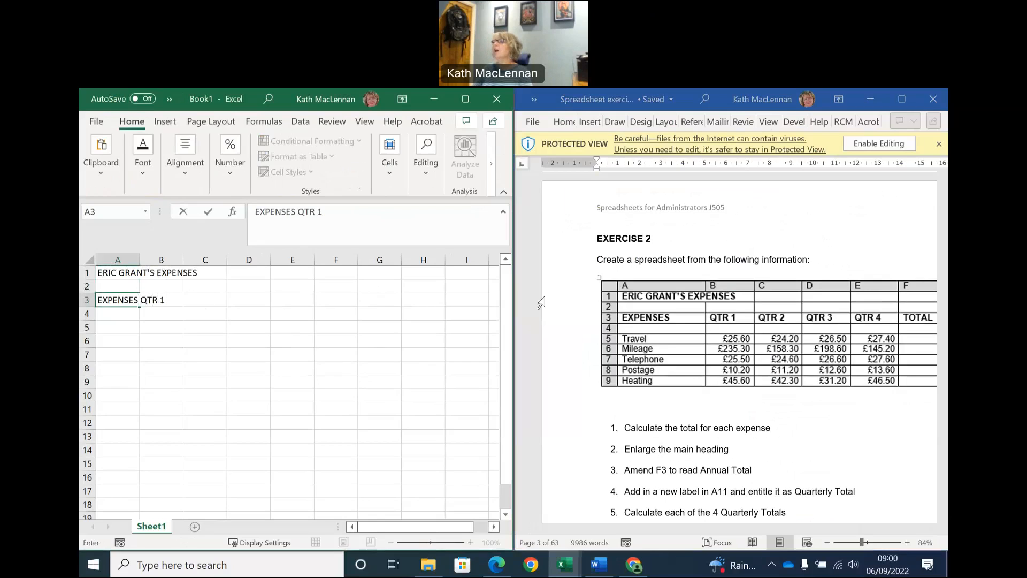
Minimise the exercises document and close the new workbook without saving it.
click(870, 100)
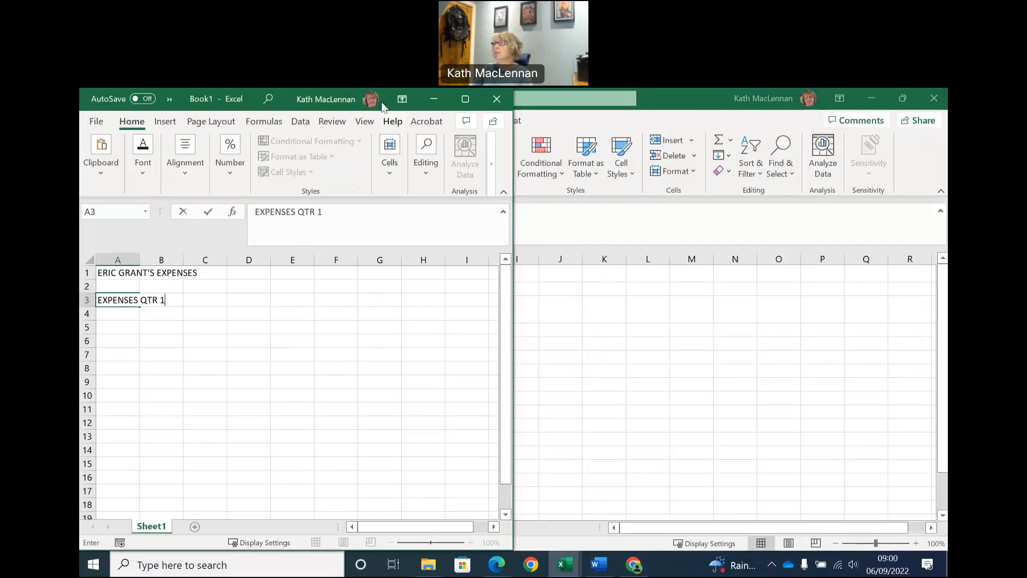
drag(382, 105, 478, 163)
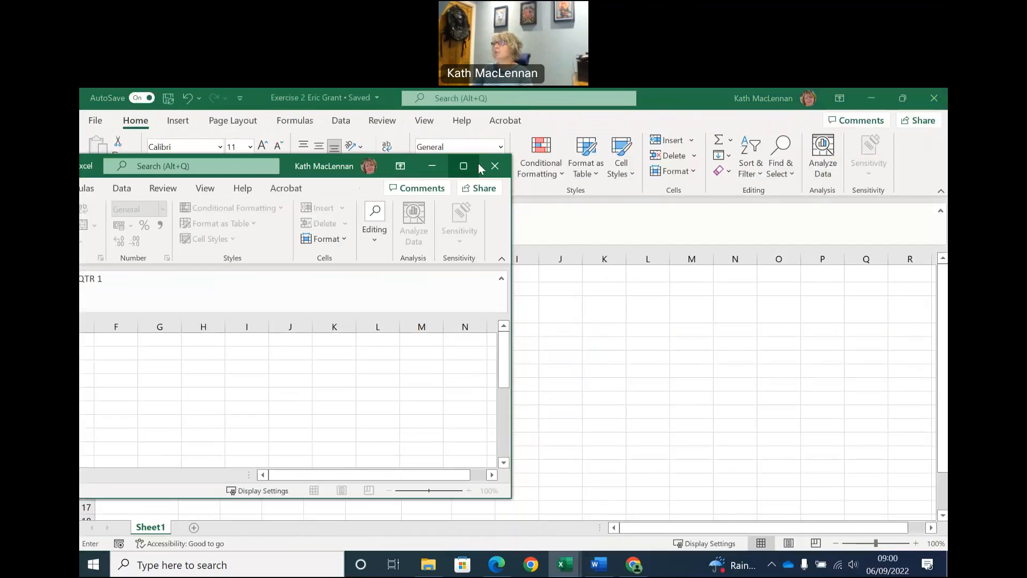
click(494, 168)
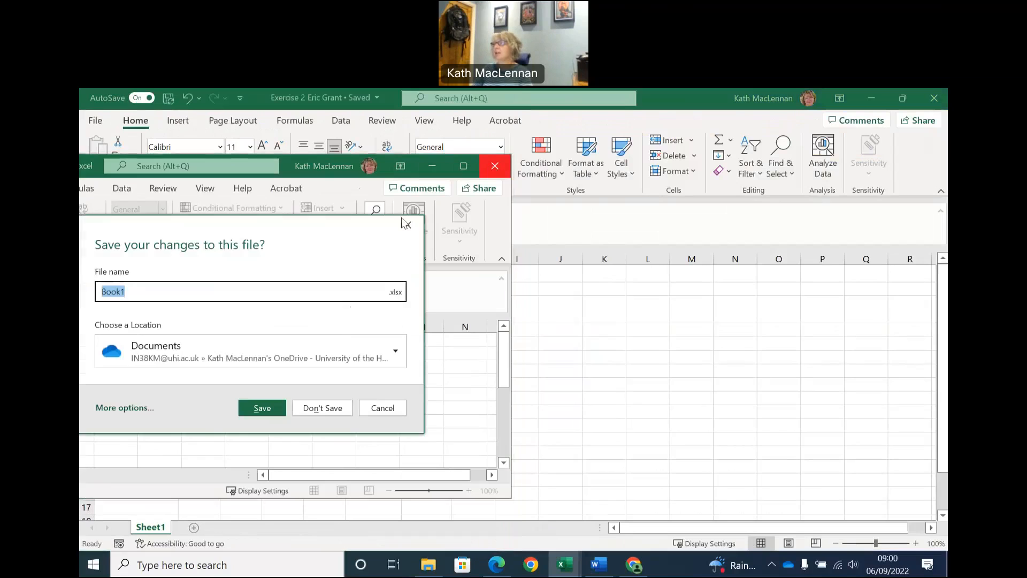
click(322, 408)
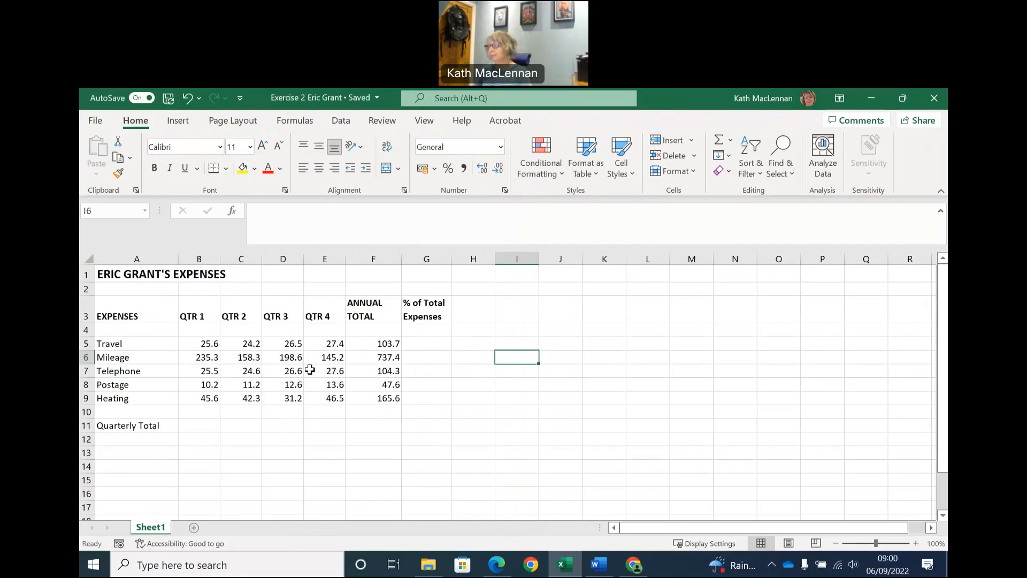
Review the Exercise 2 instructions in the maximised Word document and return to the Exercise 2 workbook in Excel.
click(601, 566)
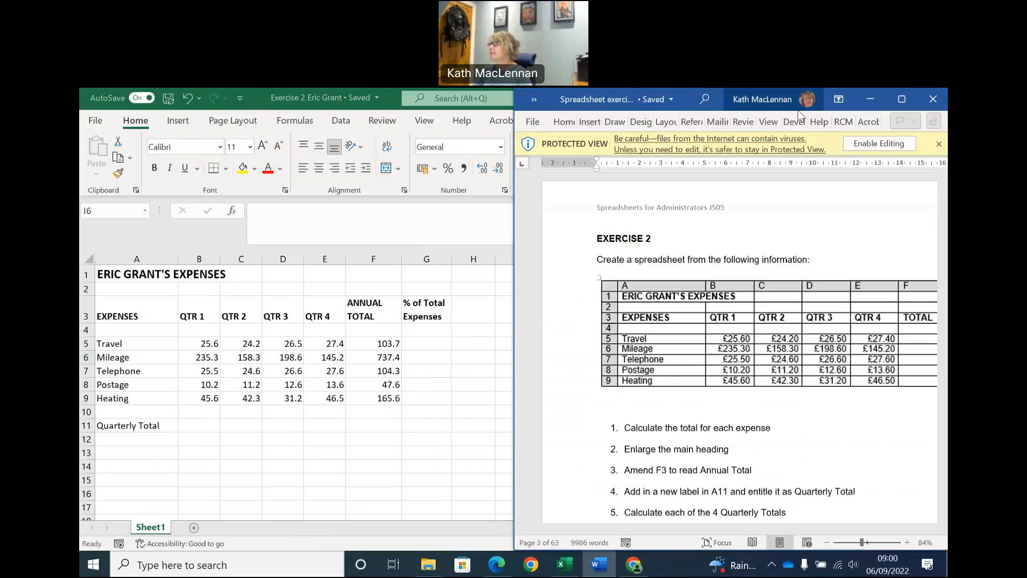
click(902, 100)
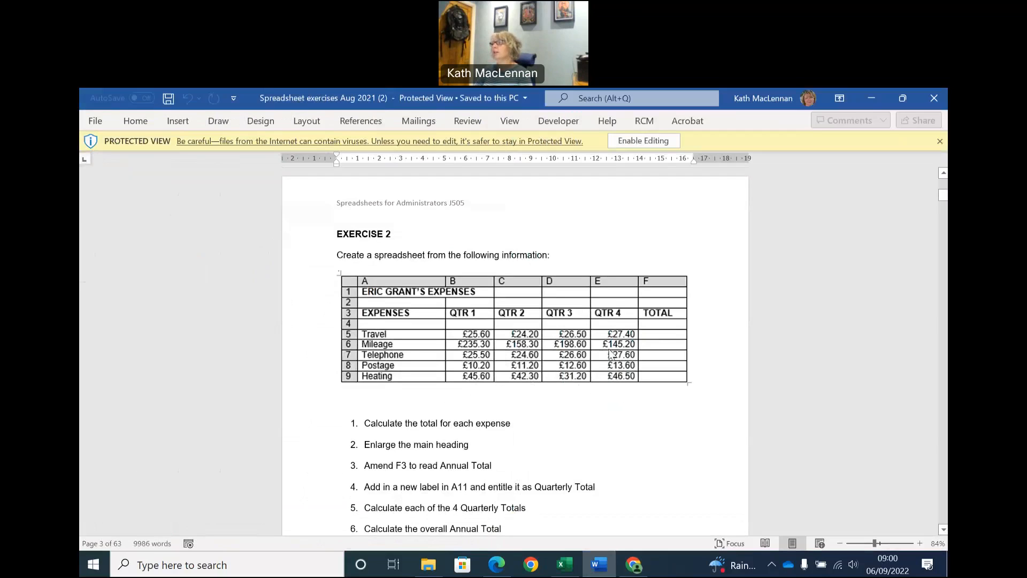
click(564, 564)
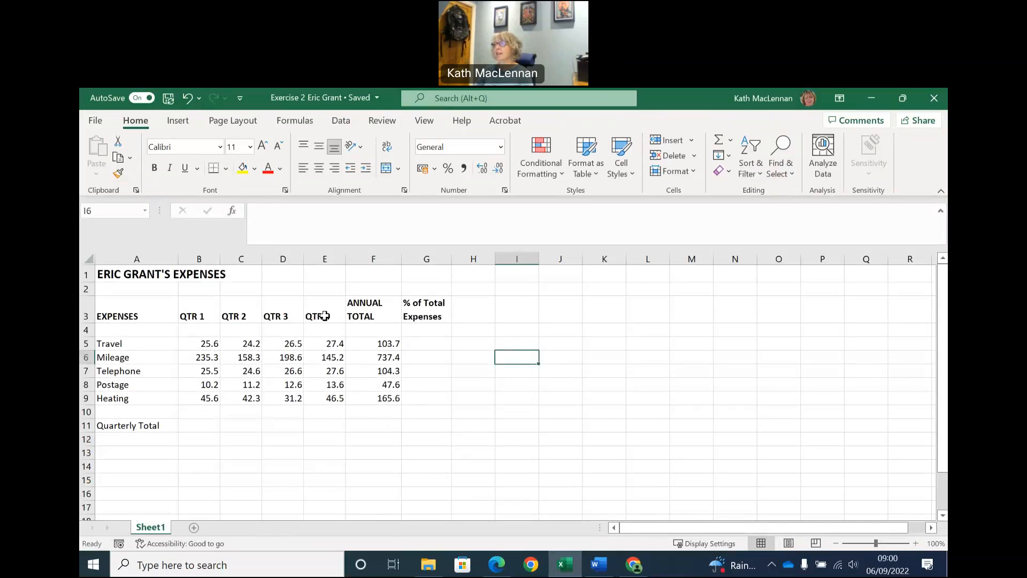
Clear the annual totals in F5:F9.
drag(379, 343, 379, 401)
key(Delete)
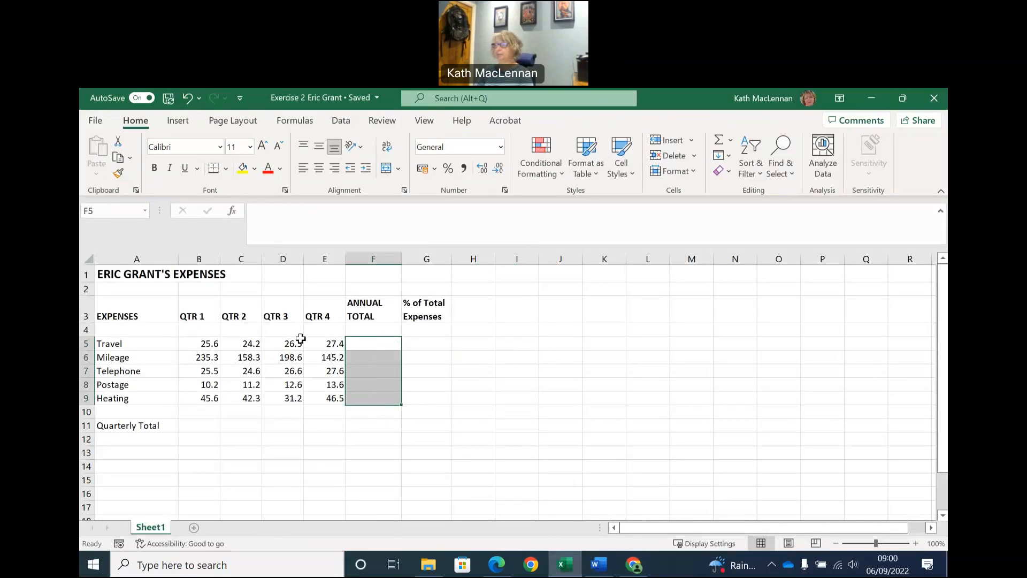
click(283, 341)
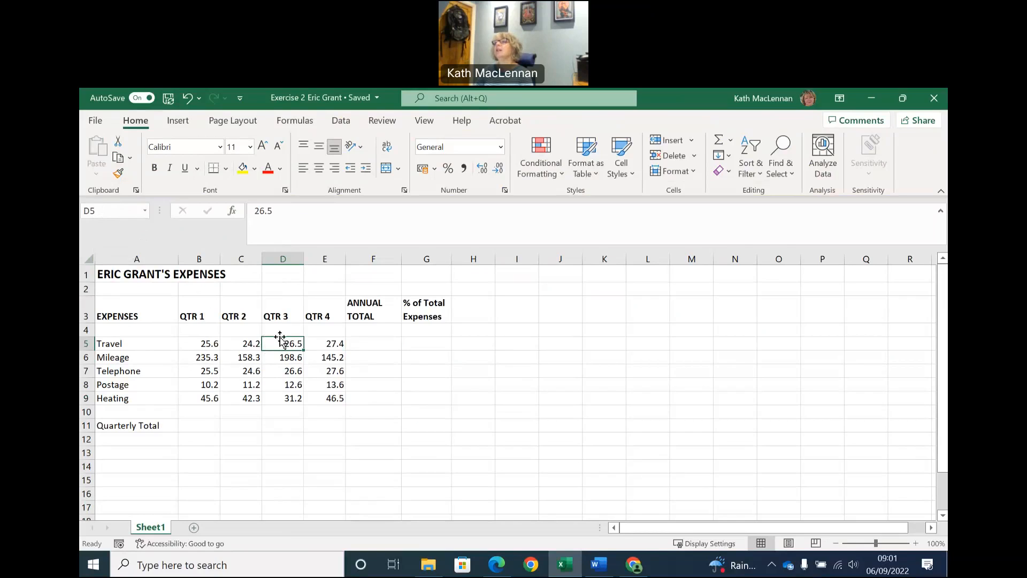
Try selecting the quarter columns B to E, both one at a time and together.
click(204, 255)
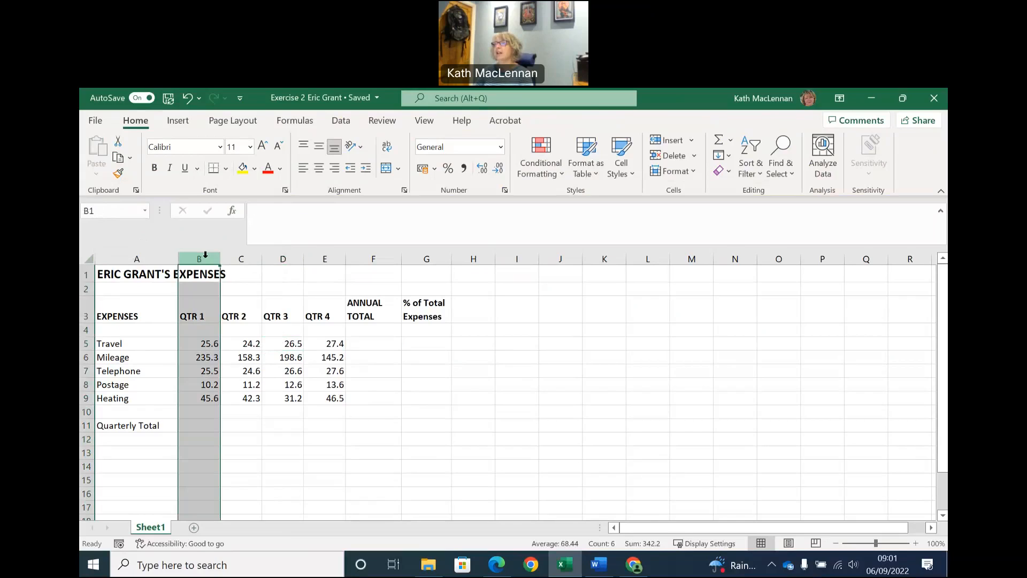
click(242, 259)
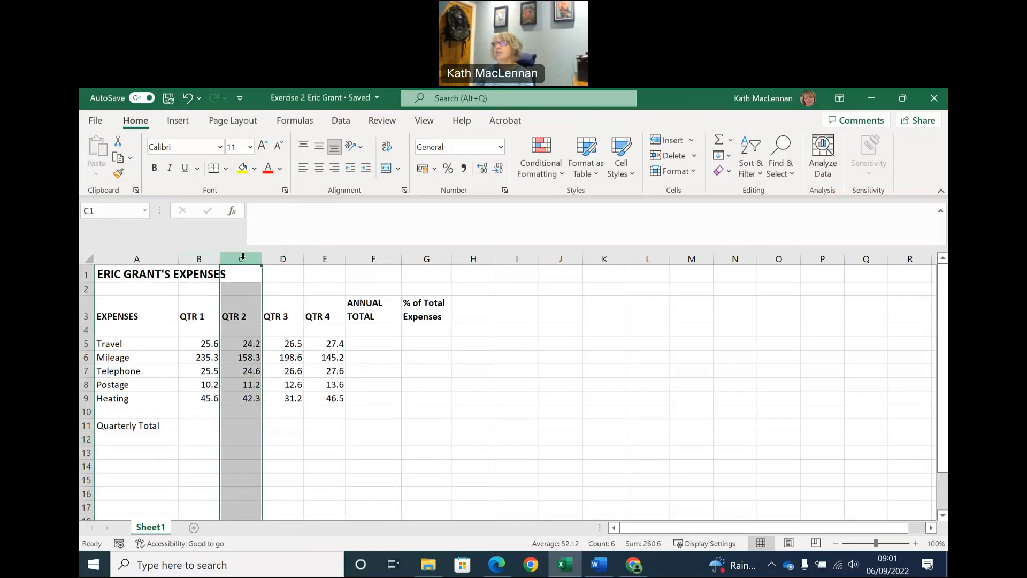
click(198, 258)
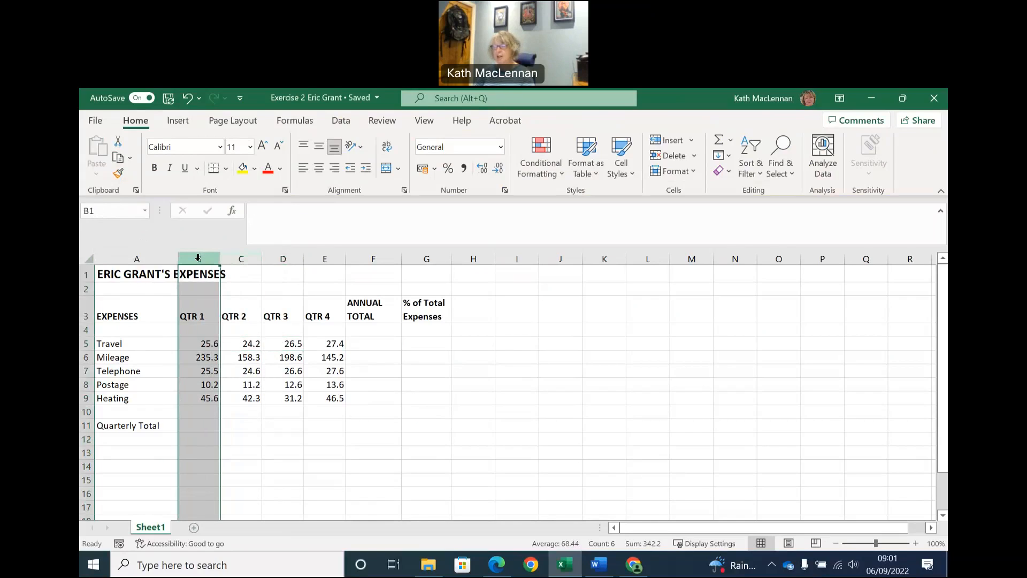
drag(241, 255, 327, 258)
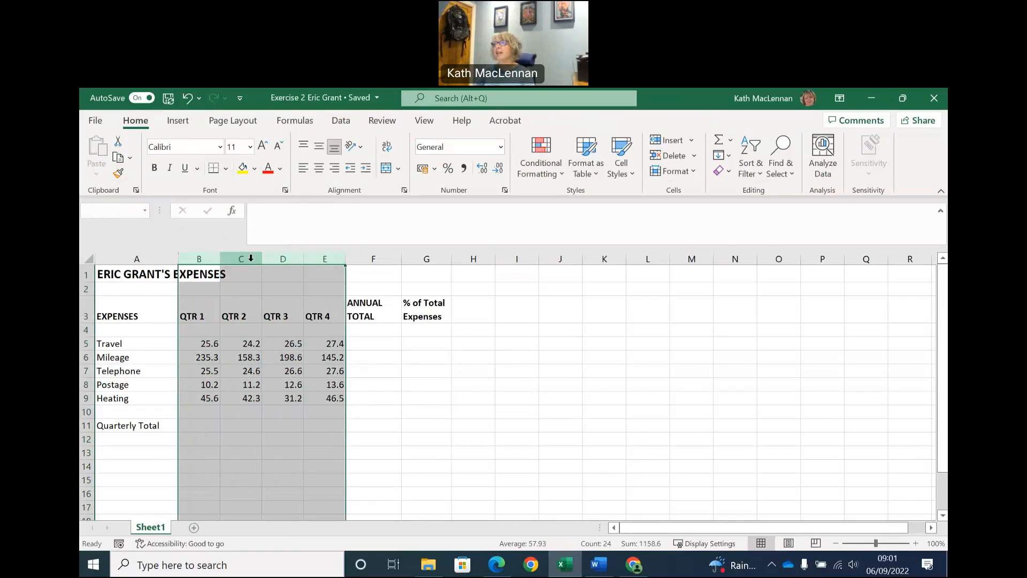
click(328, 259)
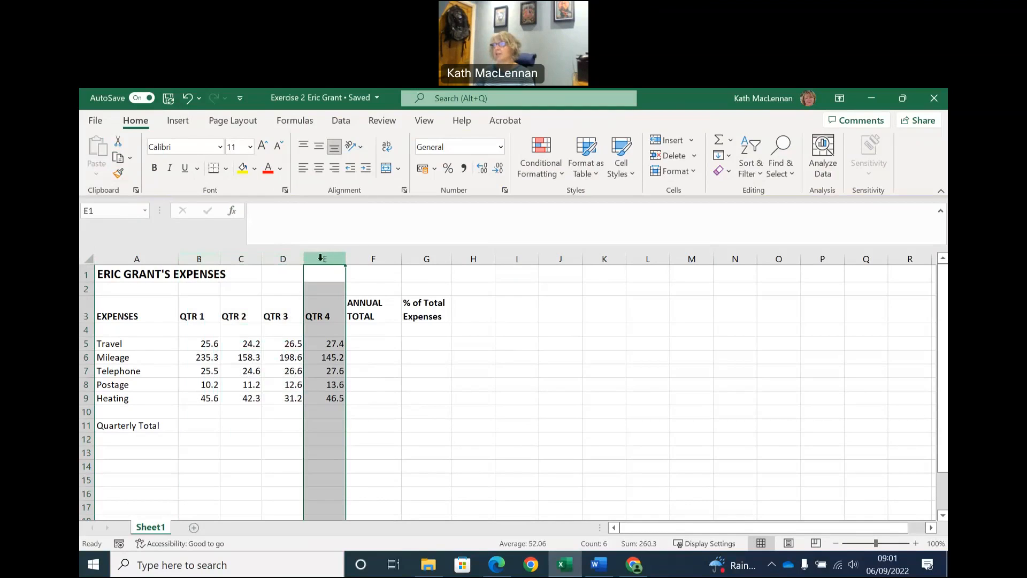
click(284, 259)
click(241, 258)
click(199, 262)
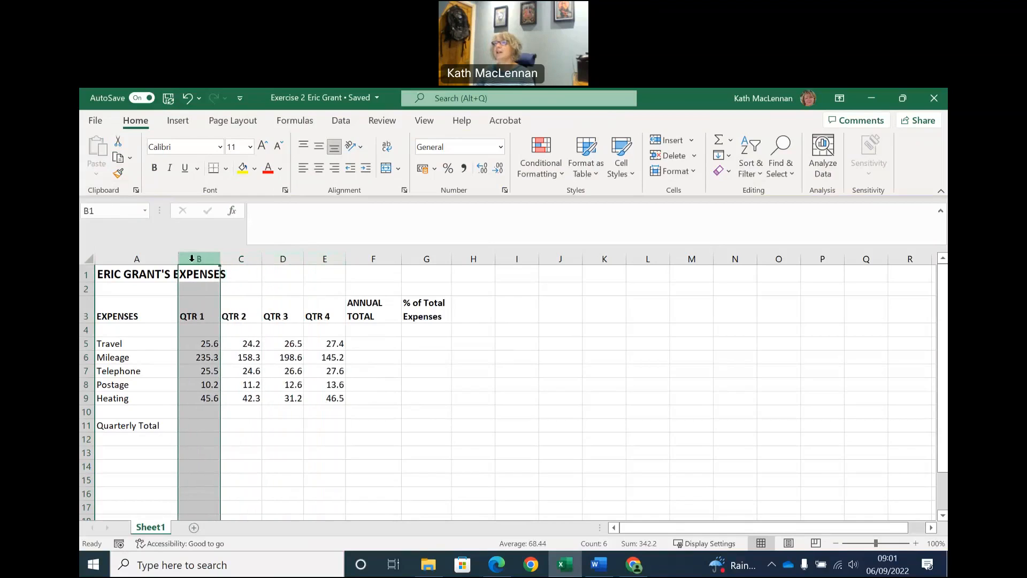
click(241, 285)
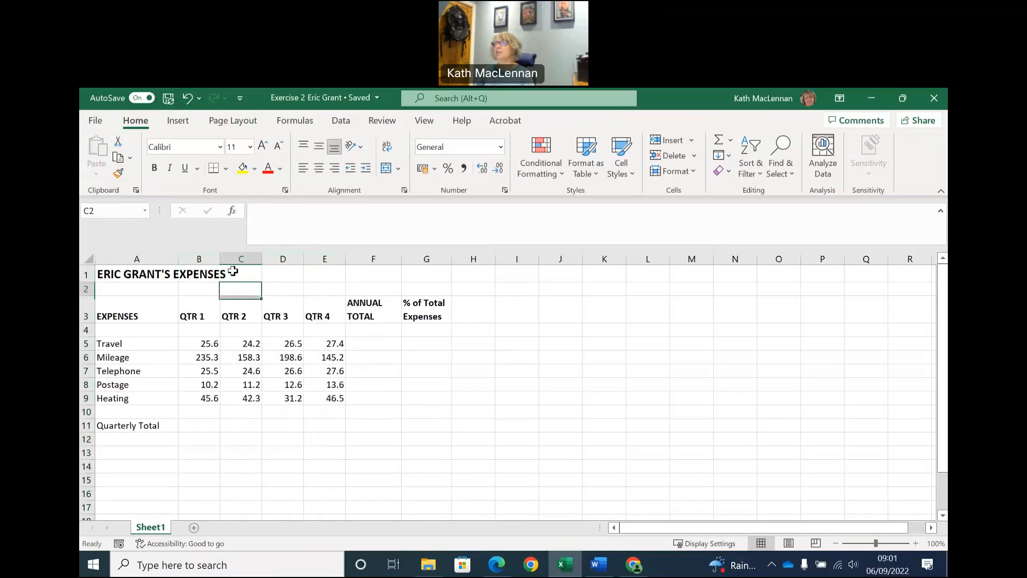
Format columns B to F as Currency.
click(199, 258)
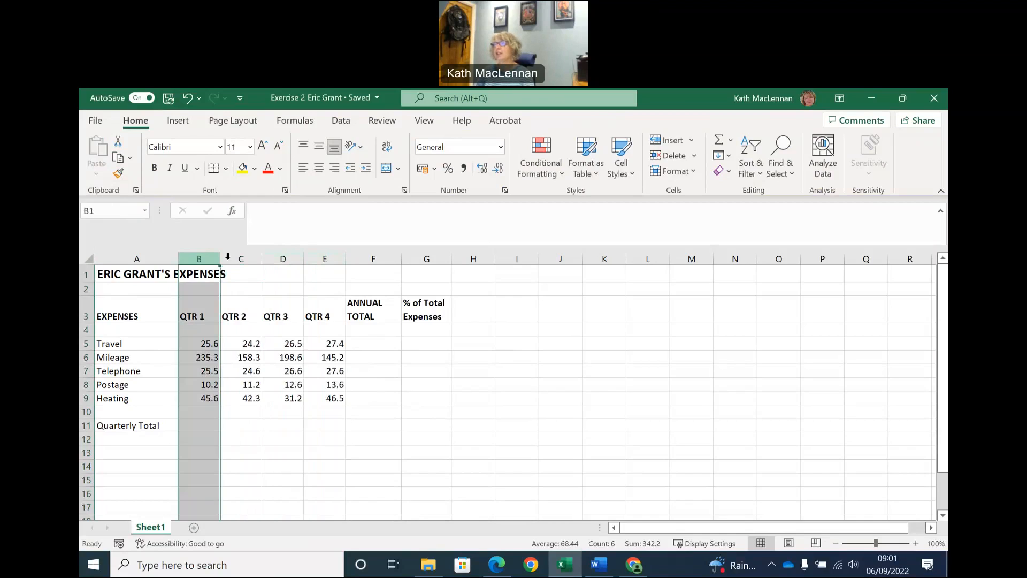
drag(243, 258, 382, 258)
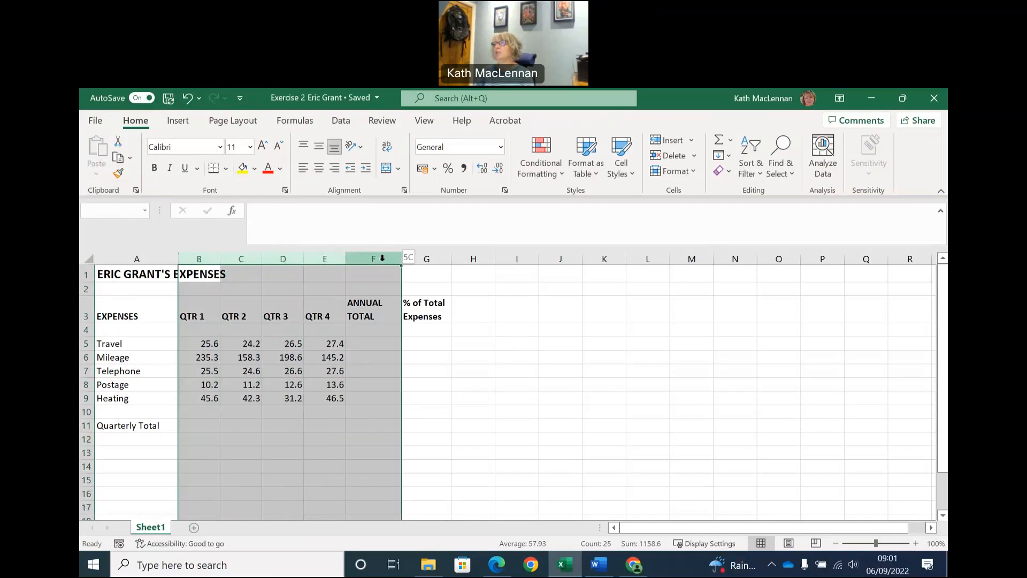
drag(382, 257, 382, 257)
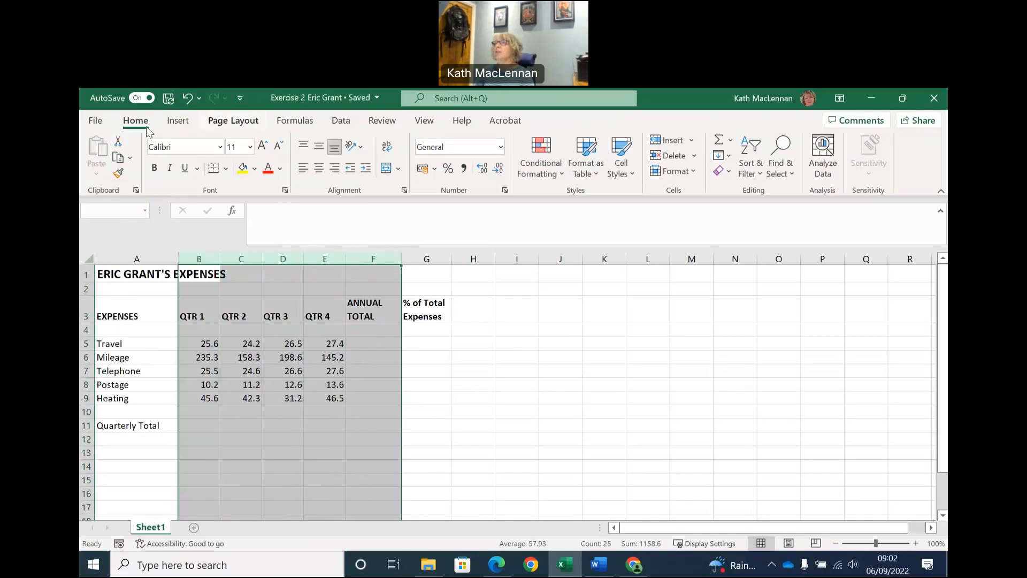
click(501, 148)
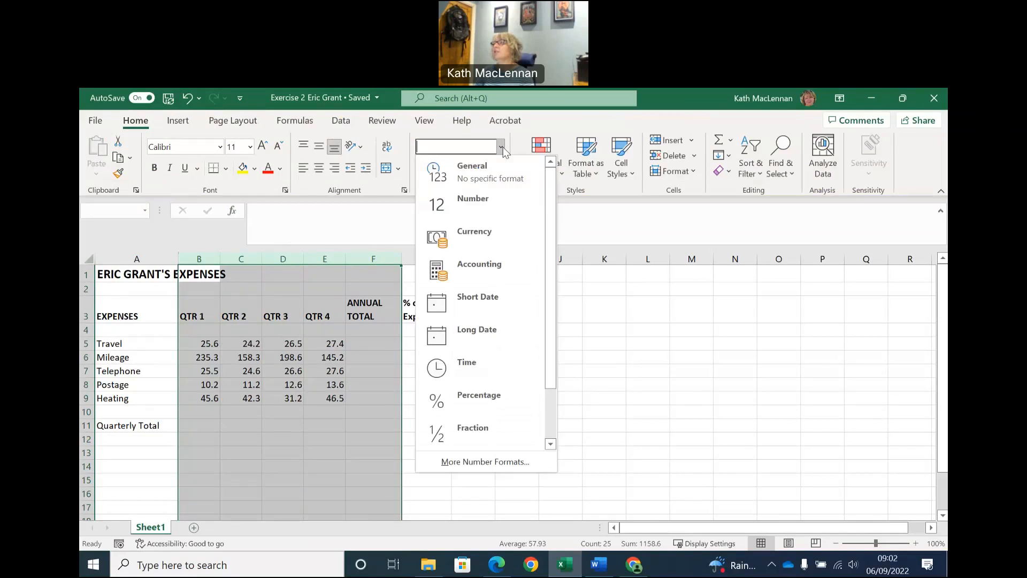
click(483, 231)
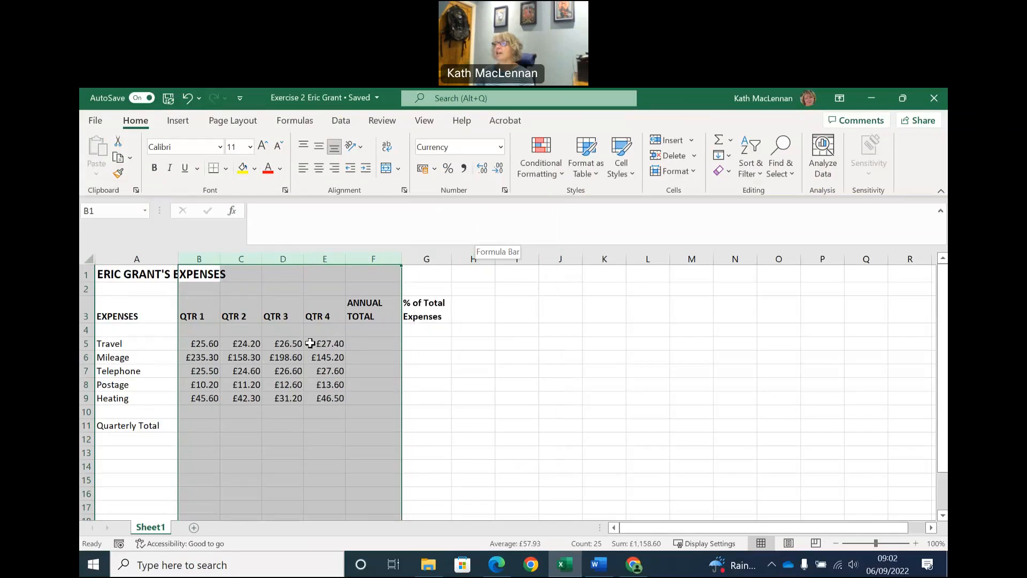
Check the Exercise 2 instructions in the Word document and return to the Excel workbook.
click(383, 371)
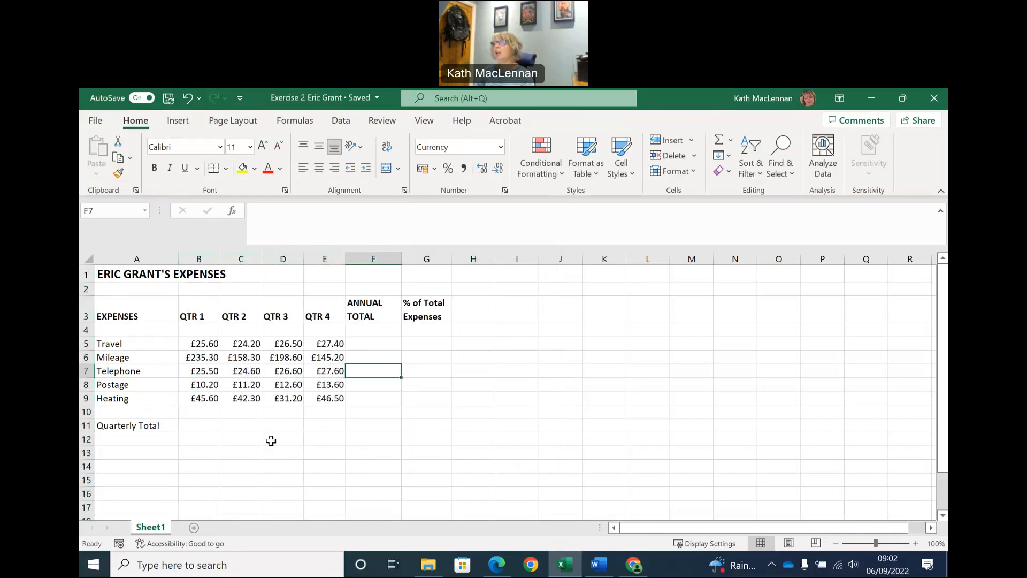
click(607, 568)
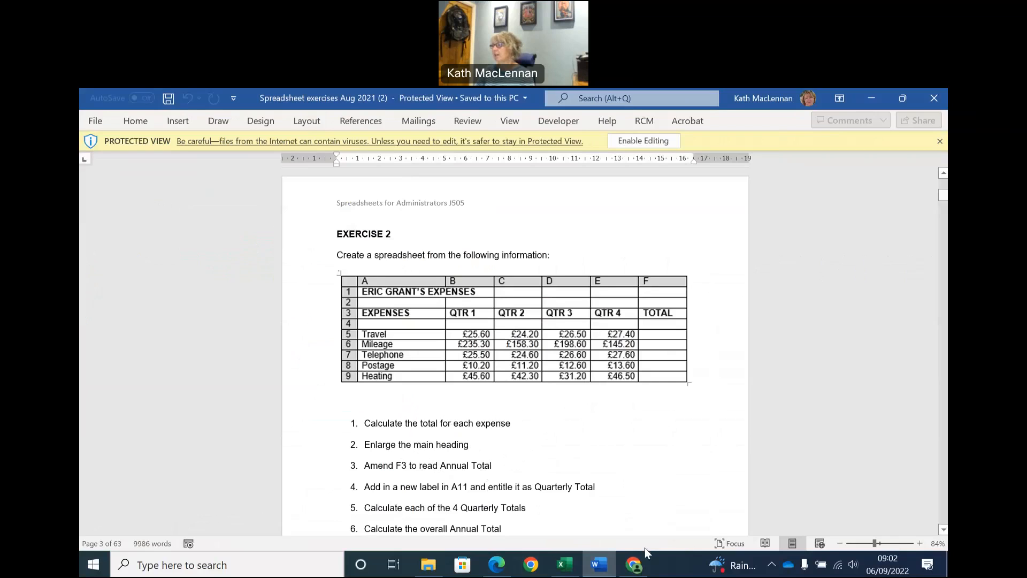
click(565, 568)
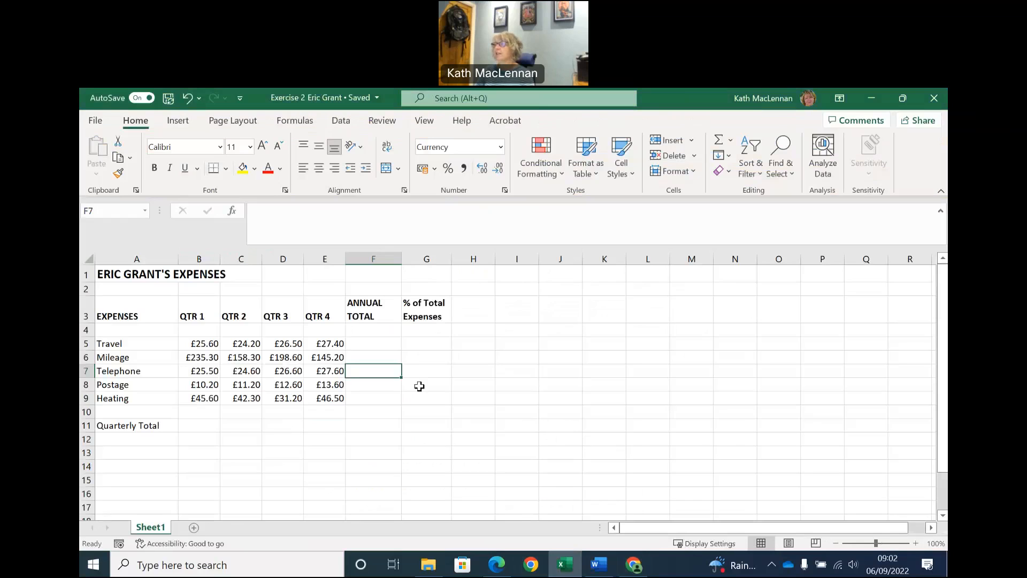
Enter the Travel annual total in F5 by summing B5:E5 with AutoSum.
click(374, 342)
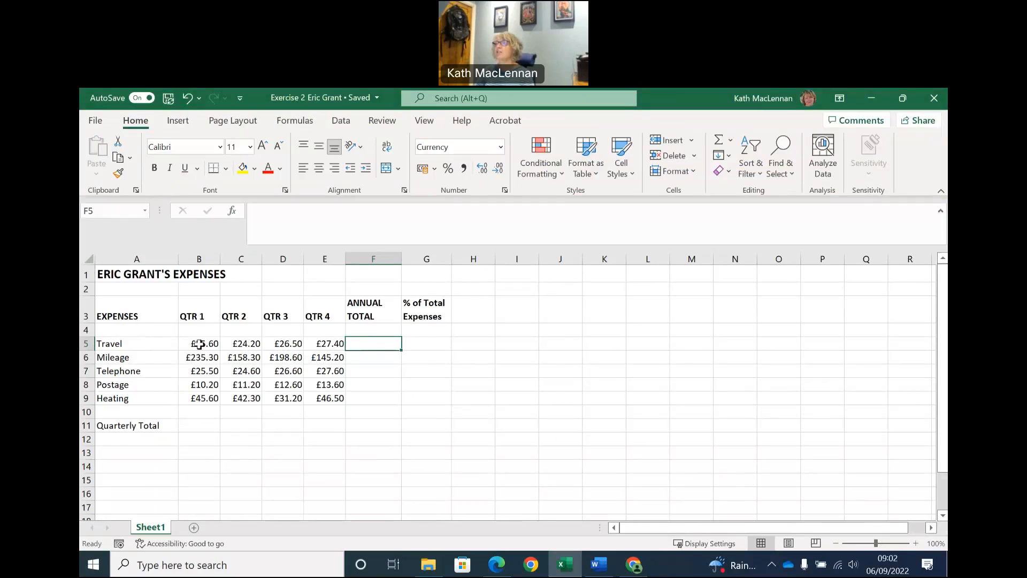
click(720, 140)
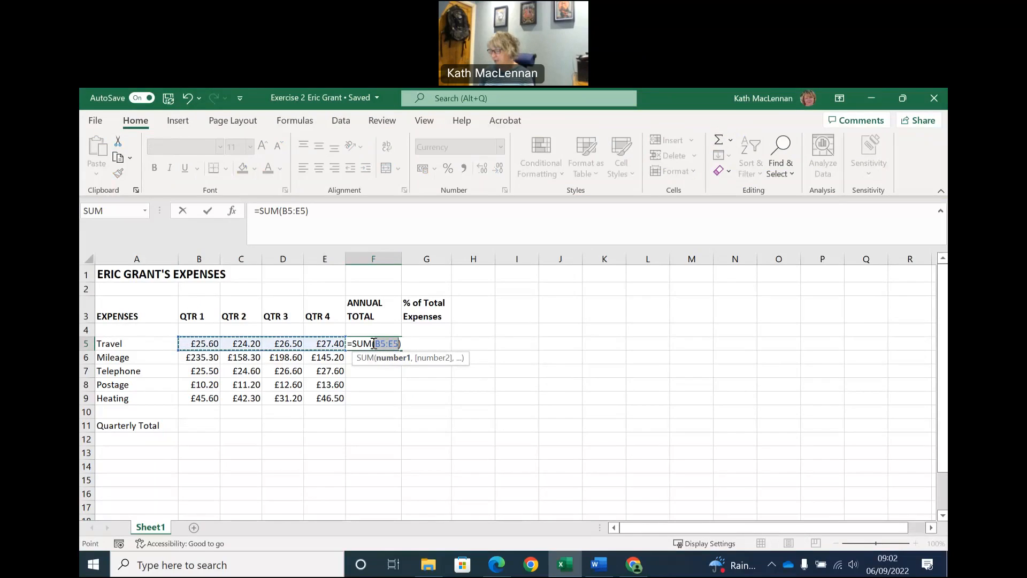
key(Return)
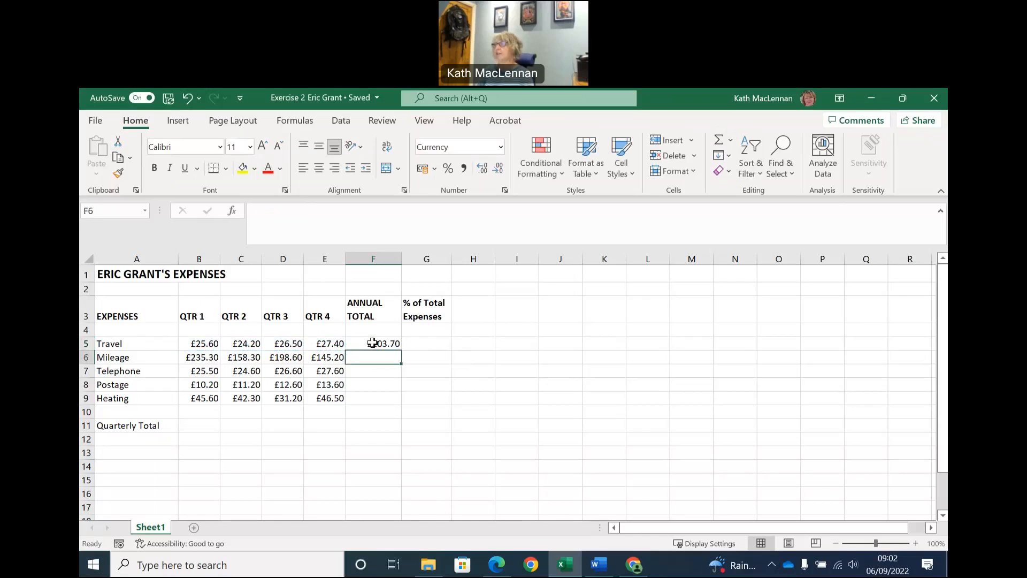
click(435, 341)
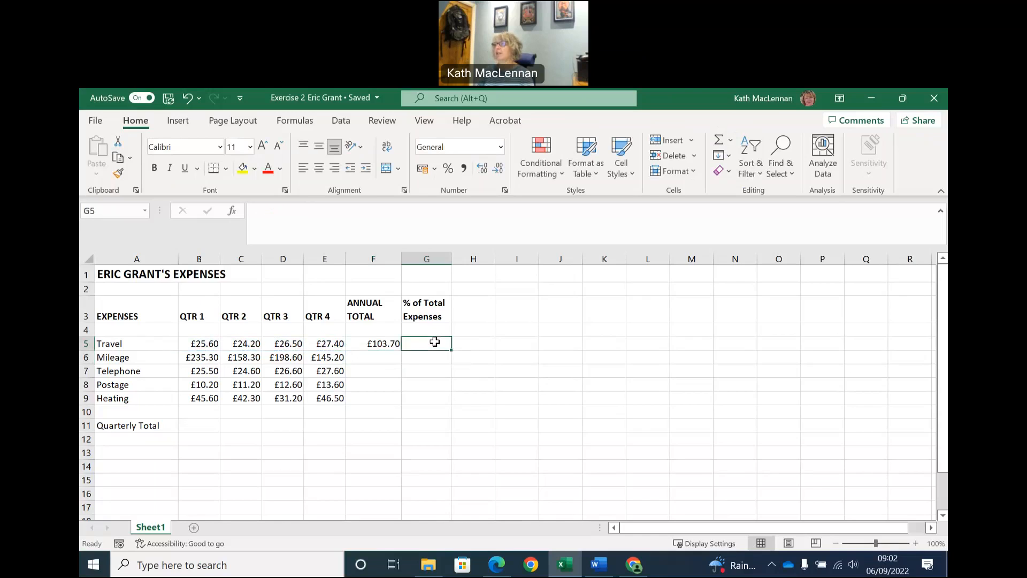
Try totalling the Mileage and Telephone rows in F6 and F7 with AutoSum, accepting the suggested ranges B6:E6 and F5:F6.
click(390, 356)
click(719, 142)
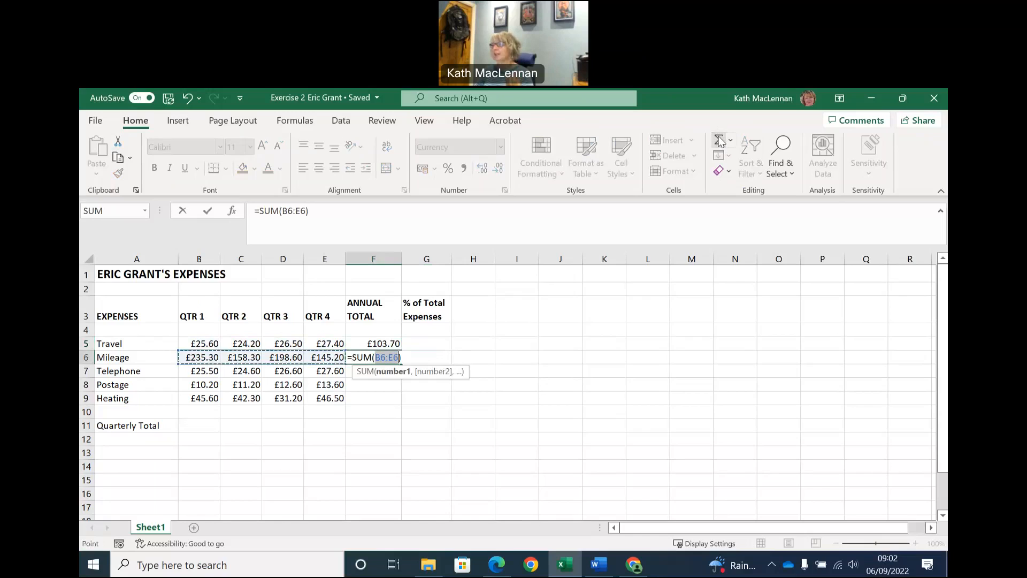
key(Return)
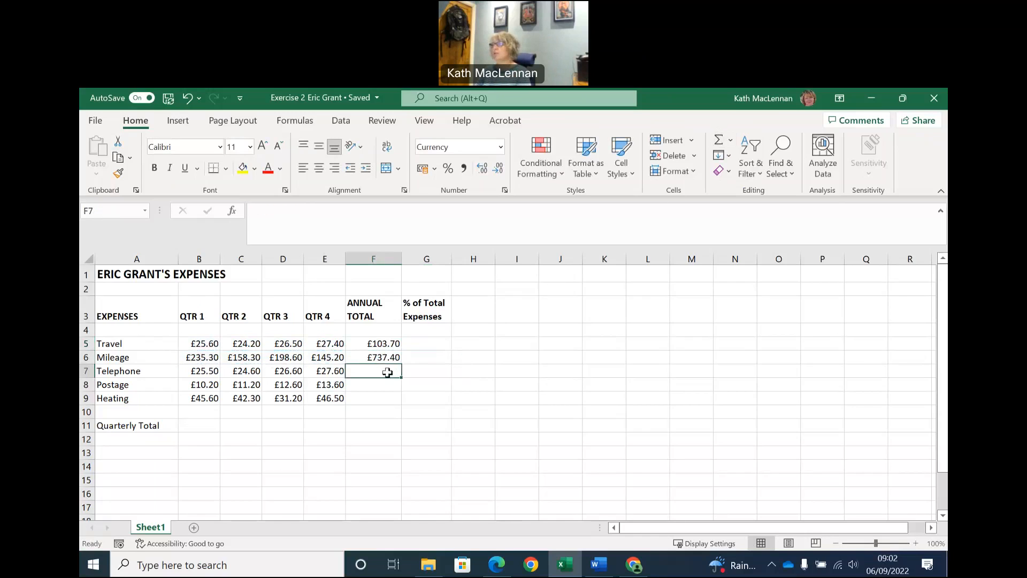
click(720, 140)
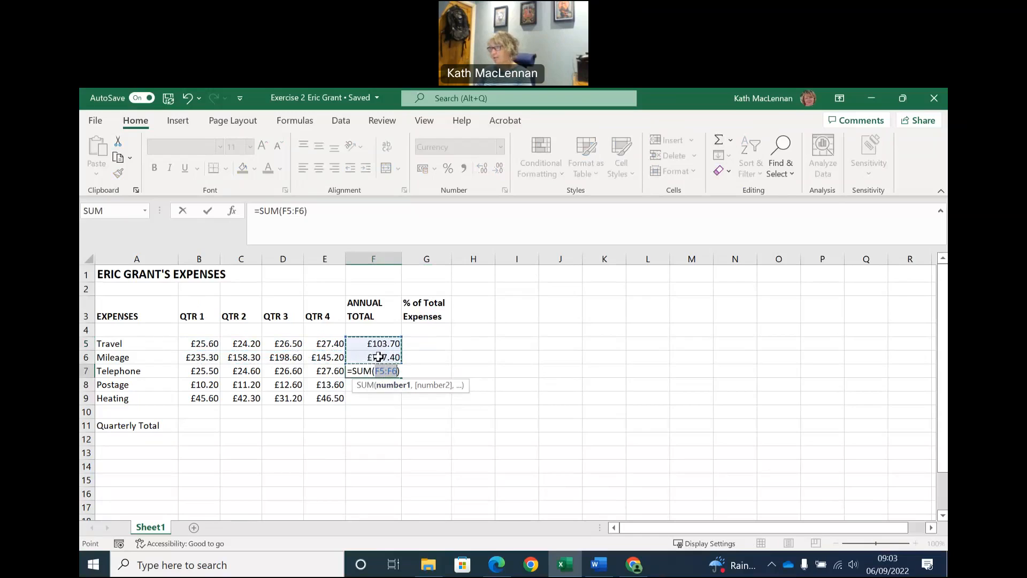
key(Return)
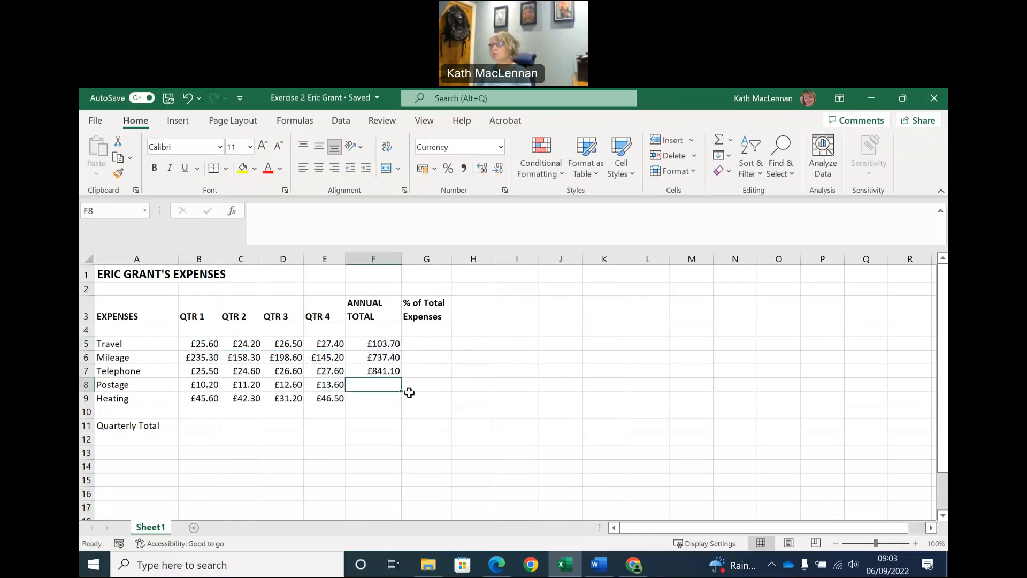
Clear the Mileage and Telephone totals in F6:F7.
click(397, 359)
key(shift+Down)
key(Delete)
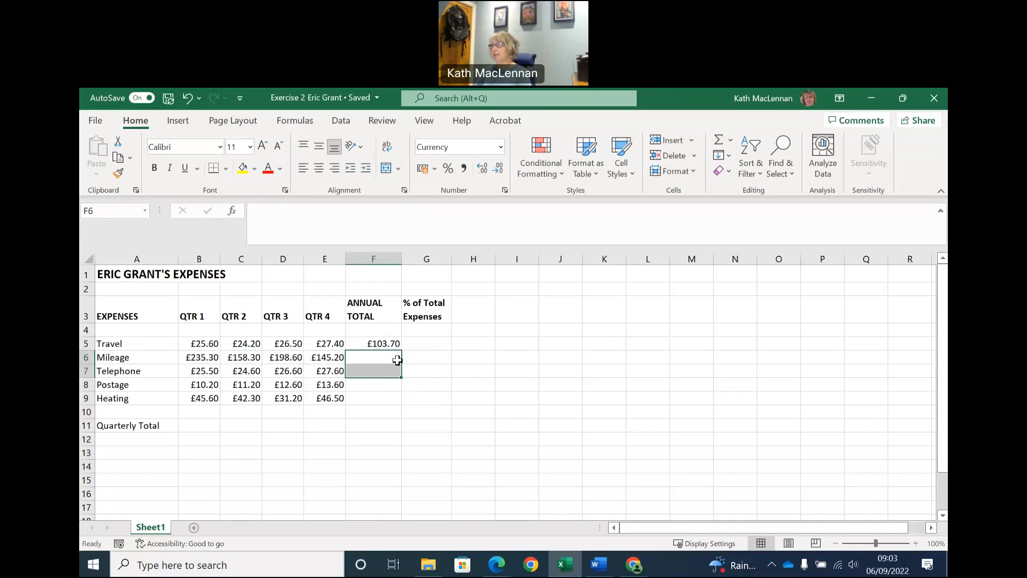
click(423, 345)
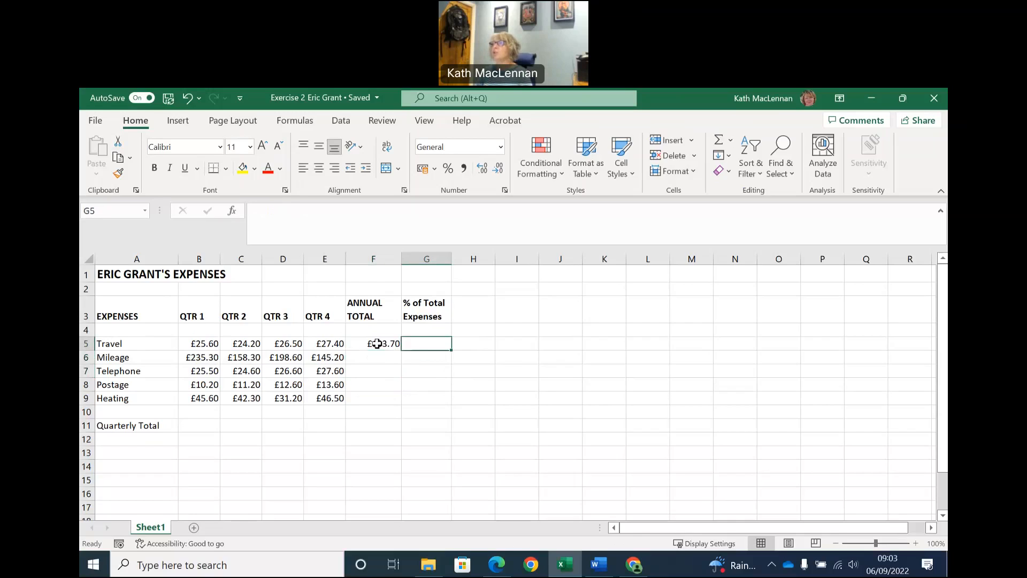
click(377, 343)
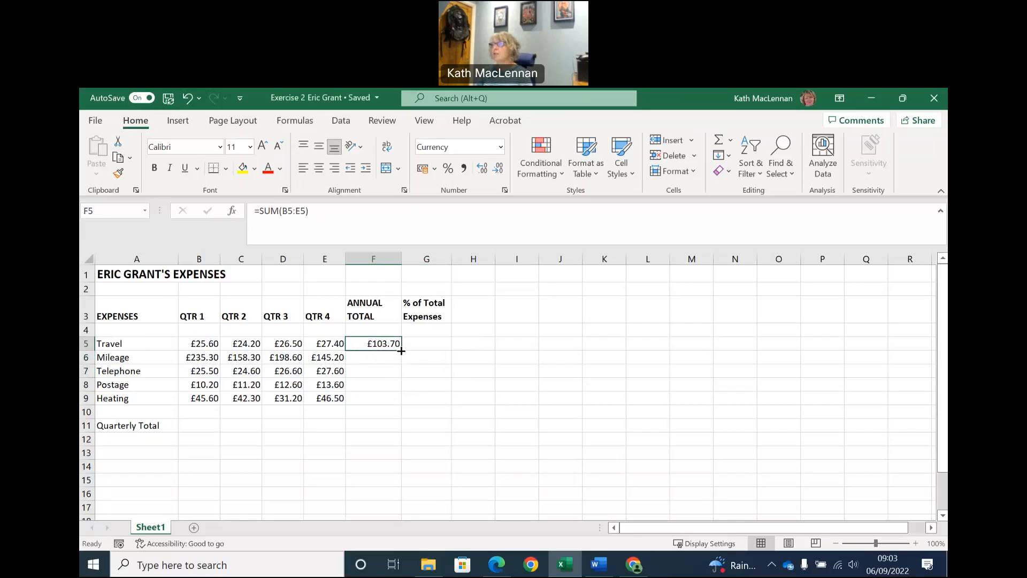
click(419, 346)
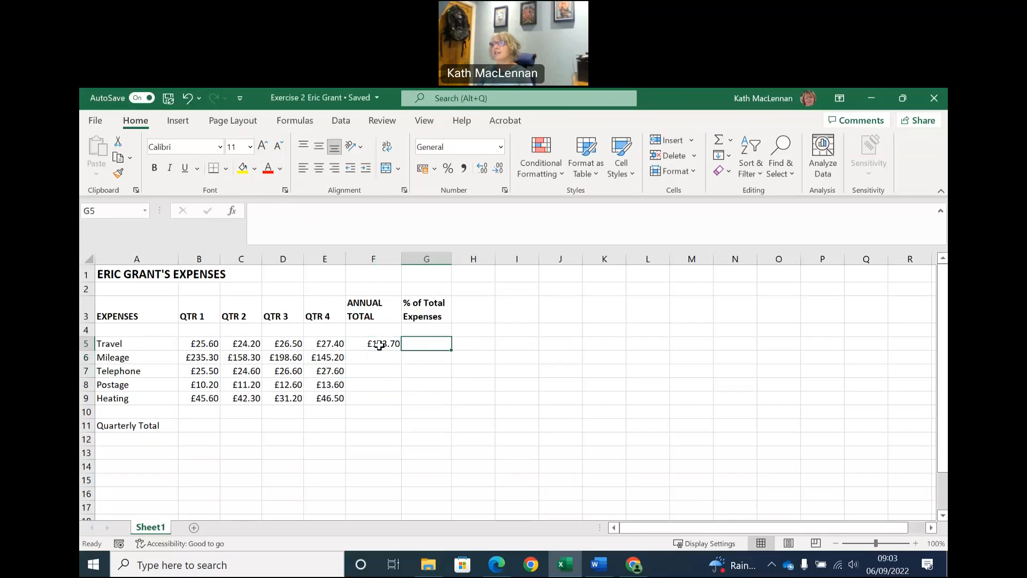
click(372, 342)
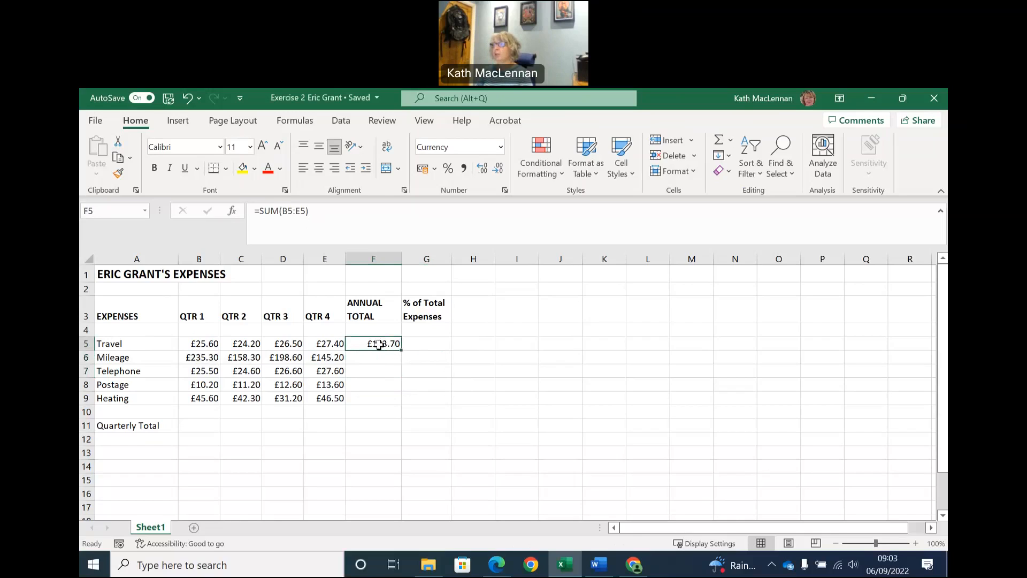
click(420, 345)
Total the Travel row B5:E5 in F5 with AutoSum and copy the formula down to F9 for the other expenses.
click(390, 344)
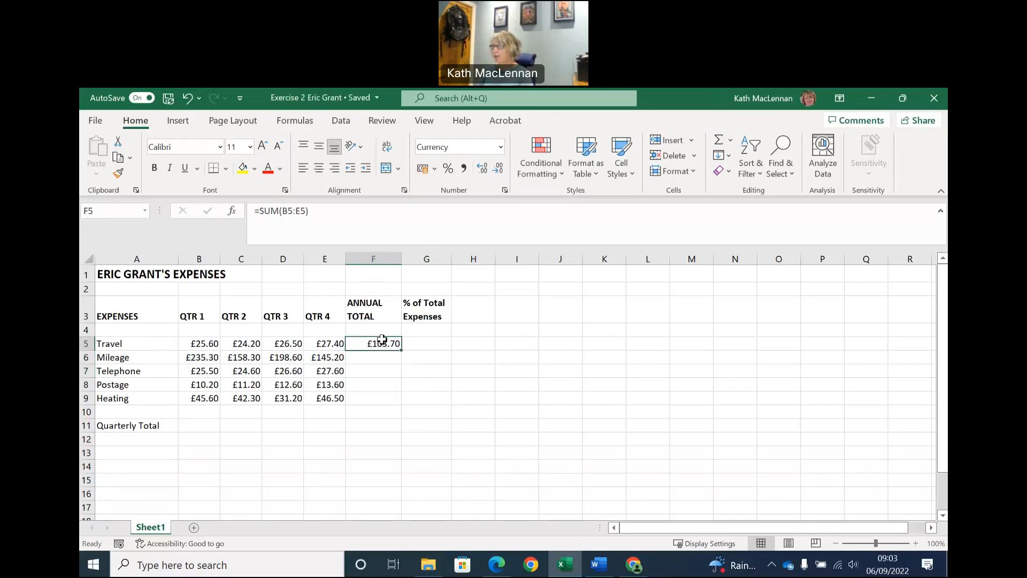
click(718, 140)
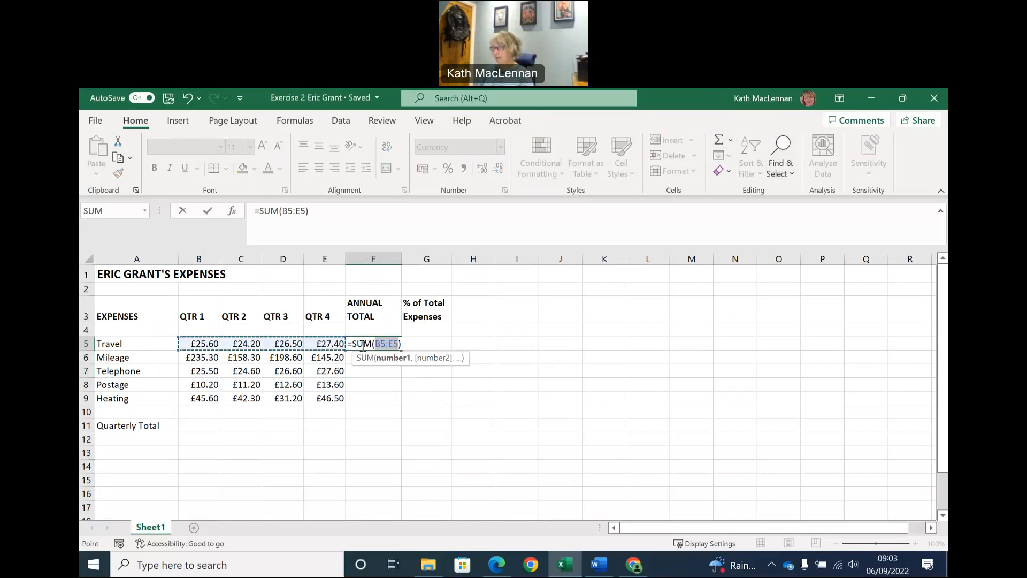
key(Return)
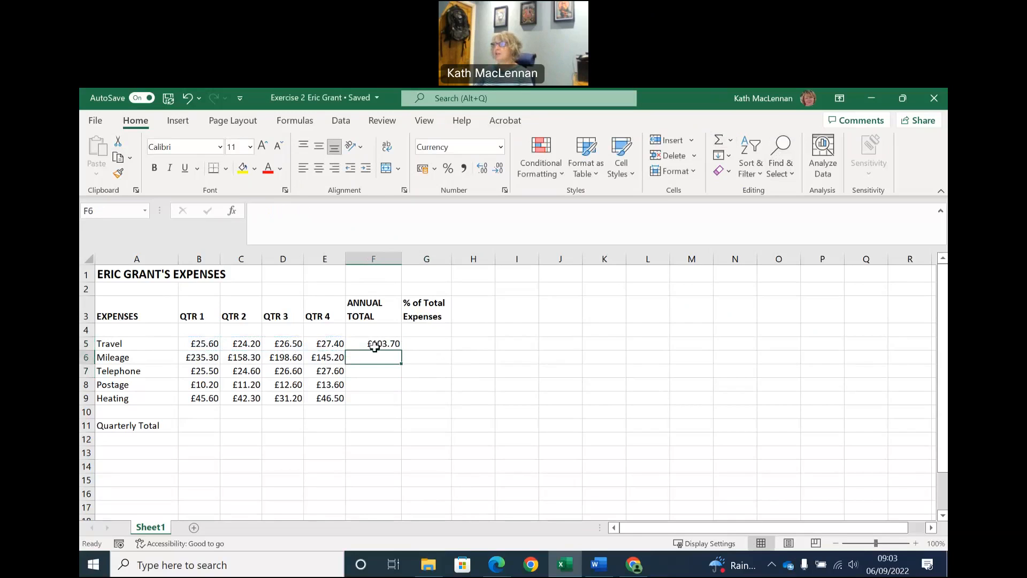
click(383, 344)
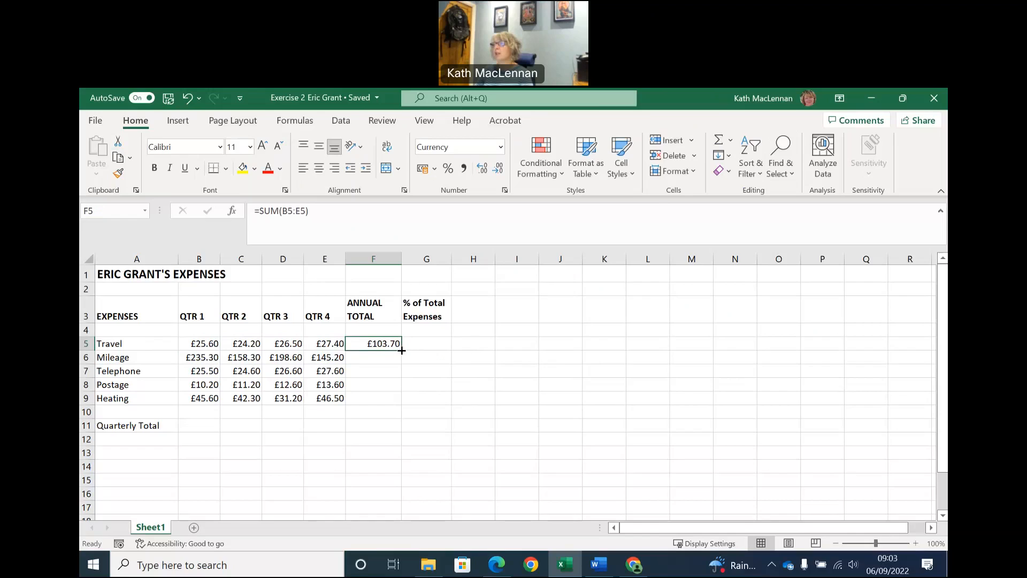
drag(402, 351, 398, 403)
click(436, 382)
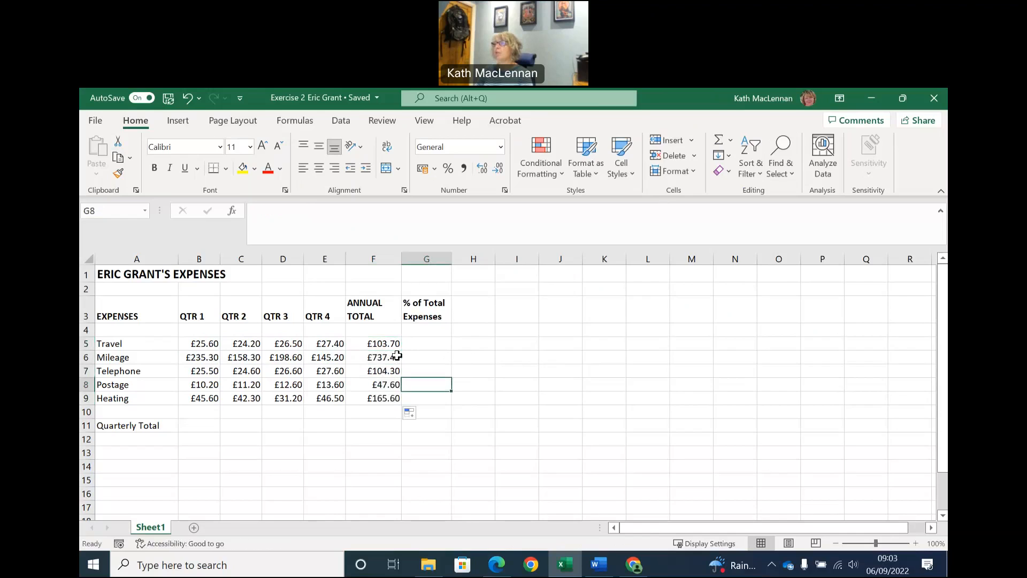
Check the copied annual total formulas in F6, F7 and F9.
click(390, 360)
click(389, 373)
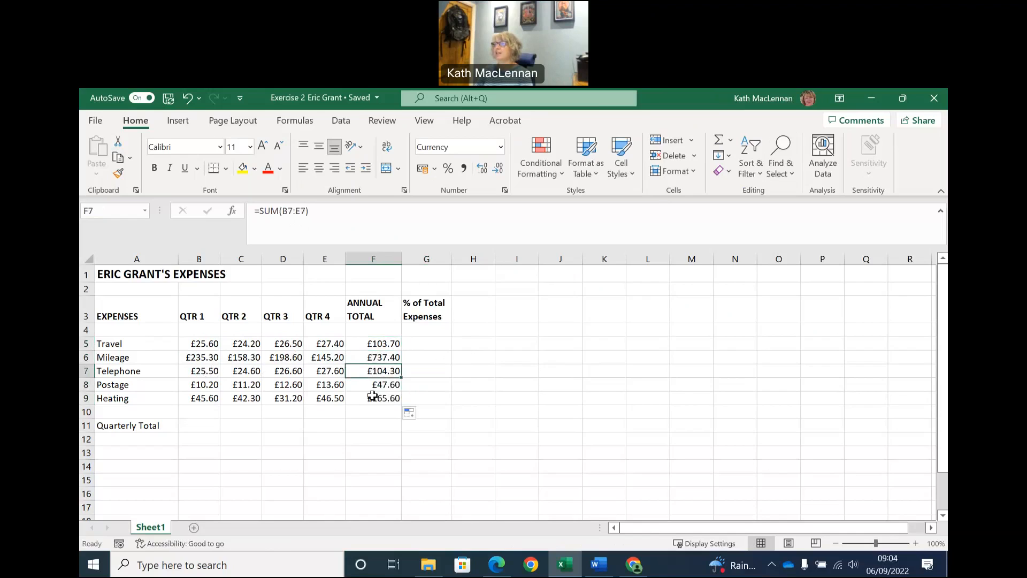
click(374, 400)
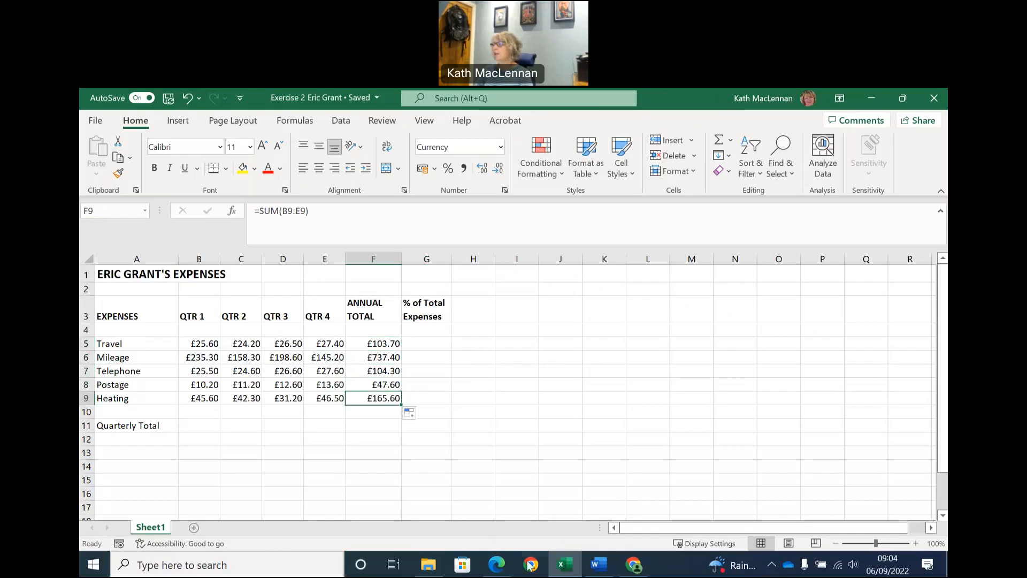
Consult the exercise instructions in Word, then enlarge the main heading in A1 of the Excel sheet to font size 16.
click(596, 568)
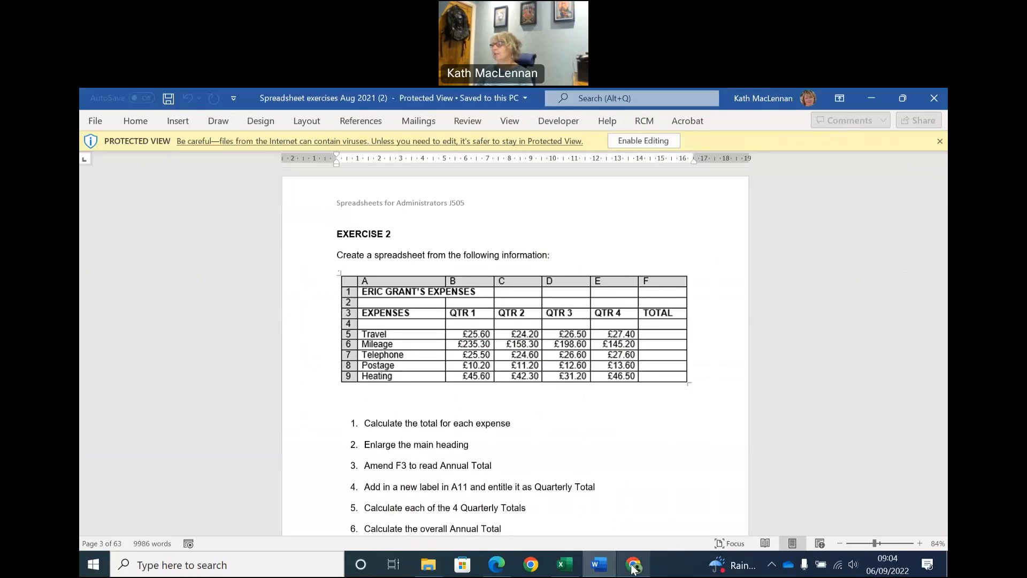
click(565, 564)
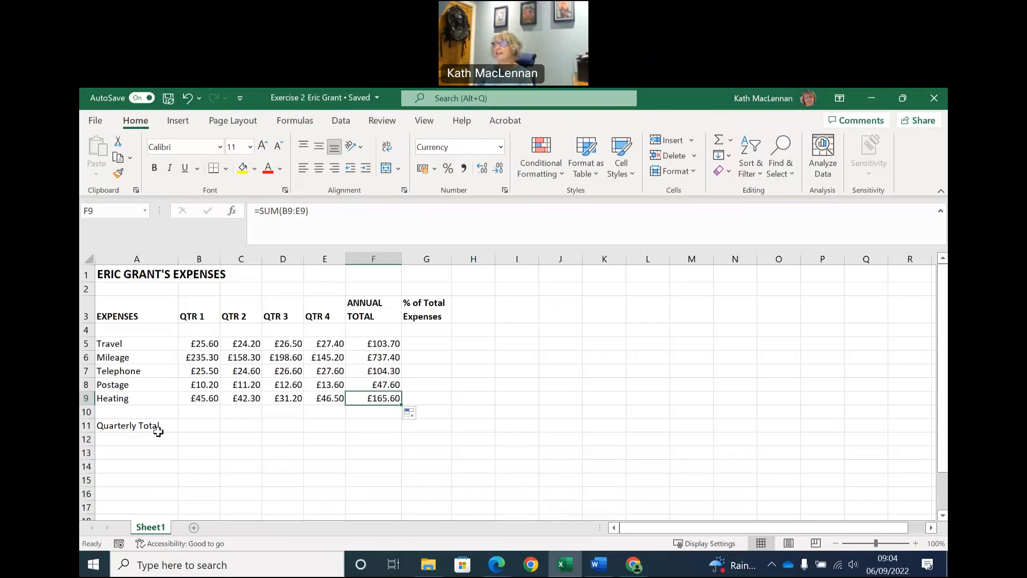
click(133, 275)
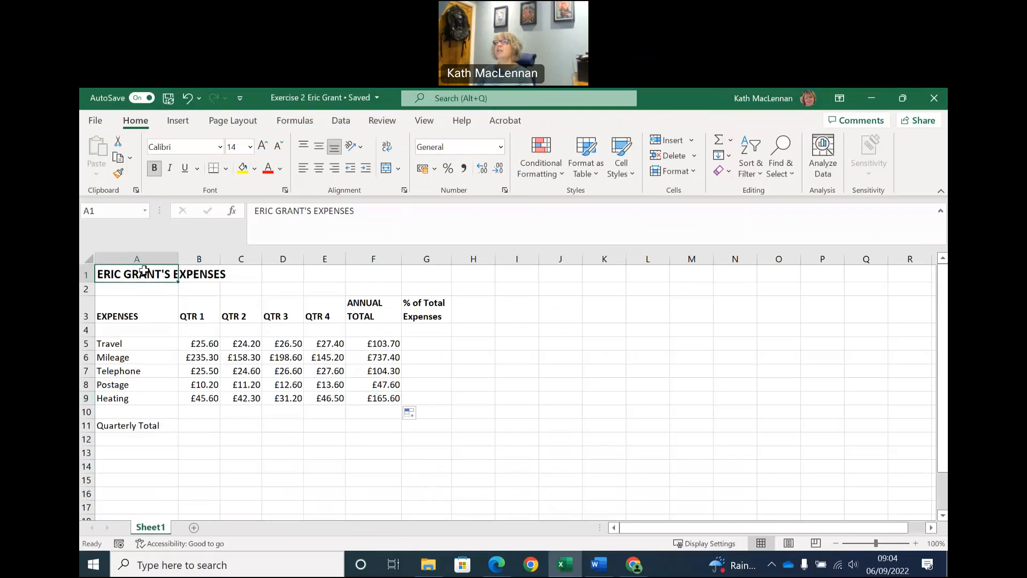
click(250, 146)
click(236, 216)
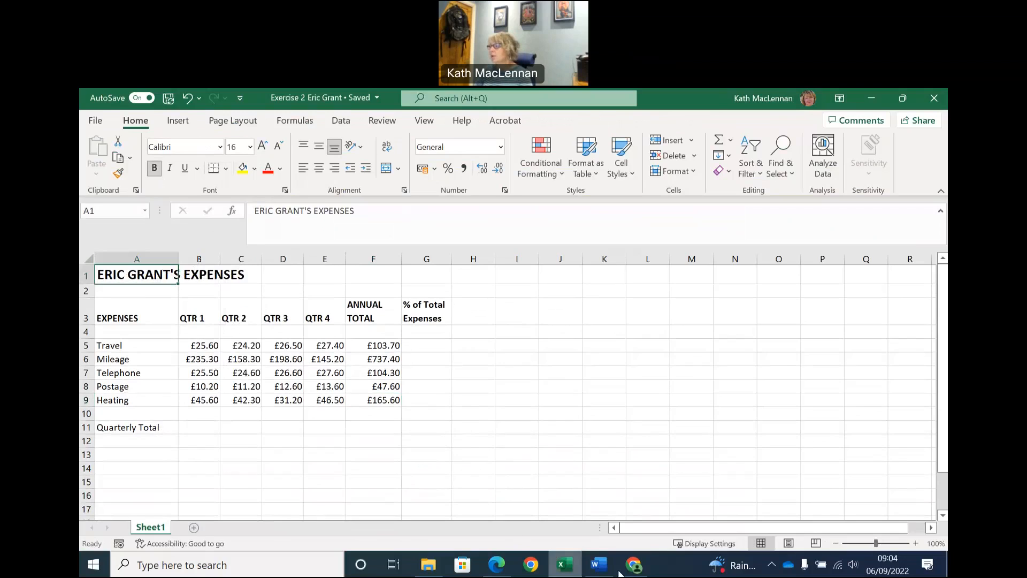
Following the Word instructions, calculate the quarterly totals in Excel by summing B5:B10 in B11 and copying the formula across to E11.
click(599, 564)
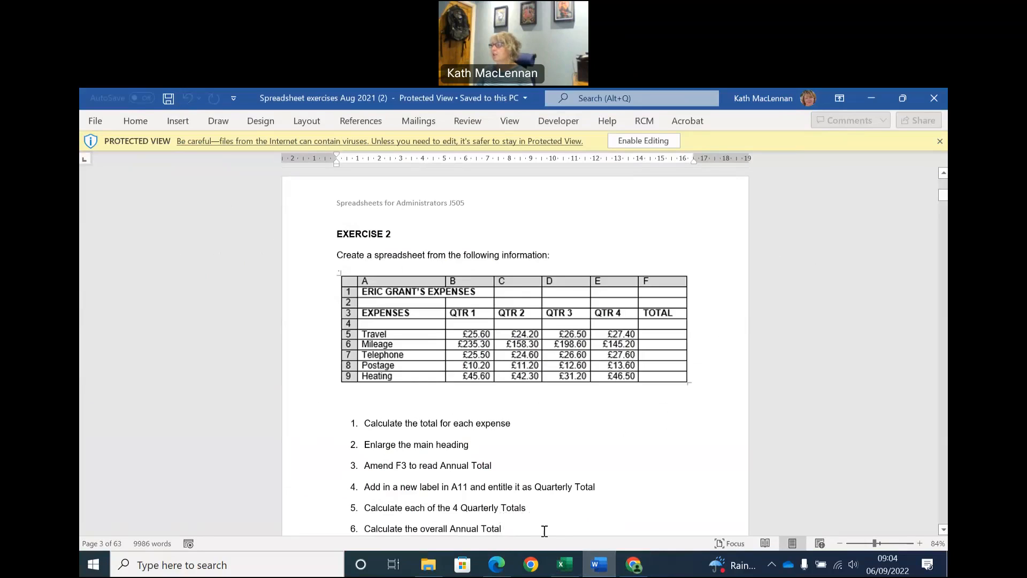
click(575, 567)
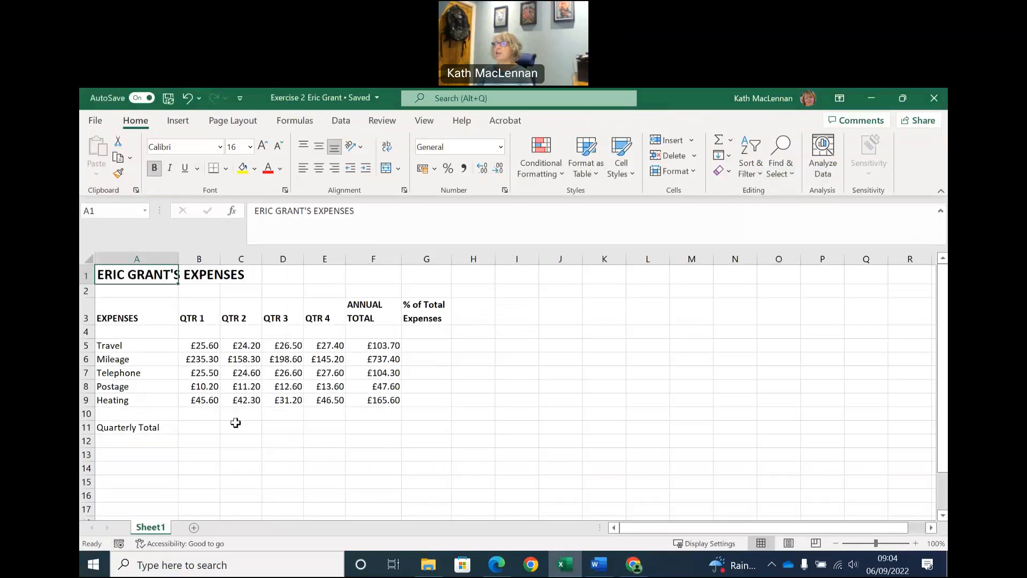
click(193, 427)
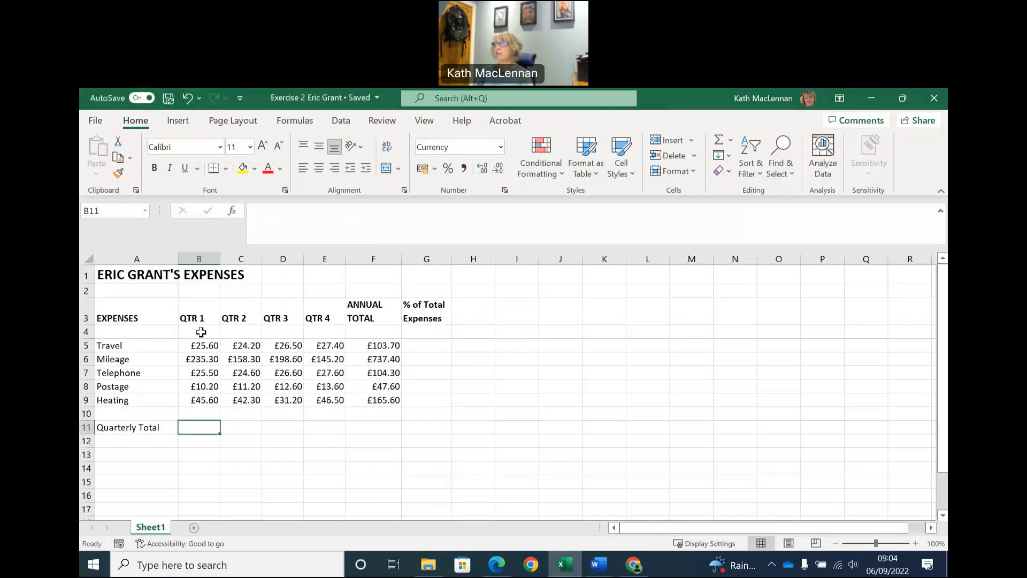
click(731, 141)
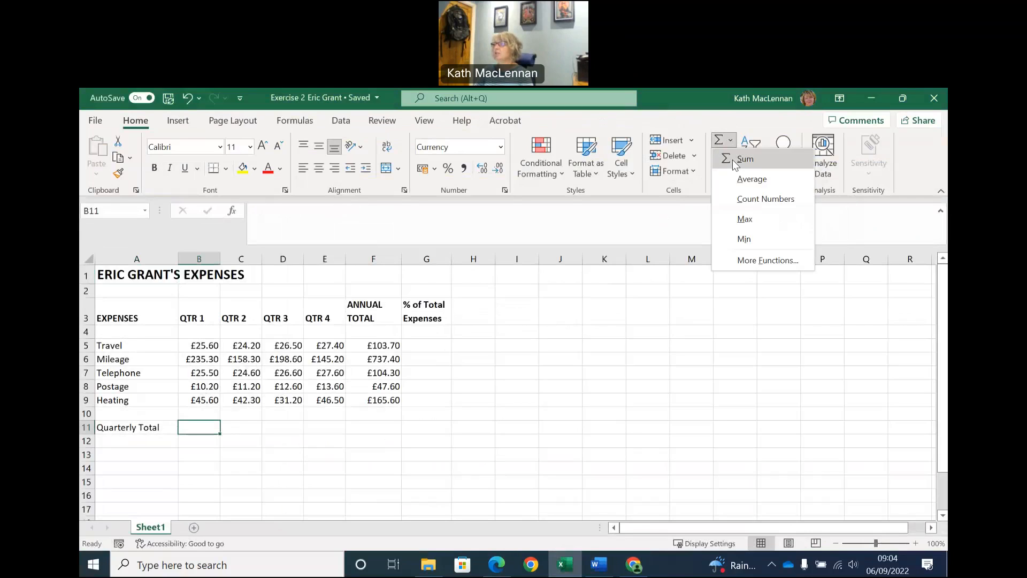
click(734, 160)
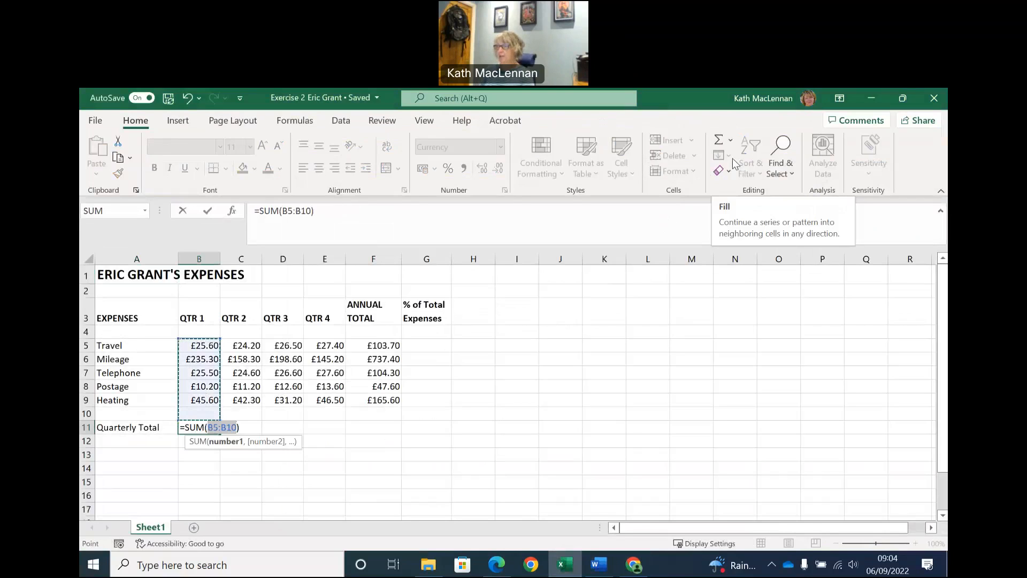
key(Return)
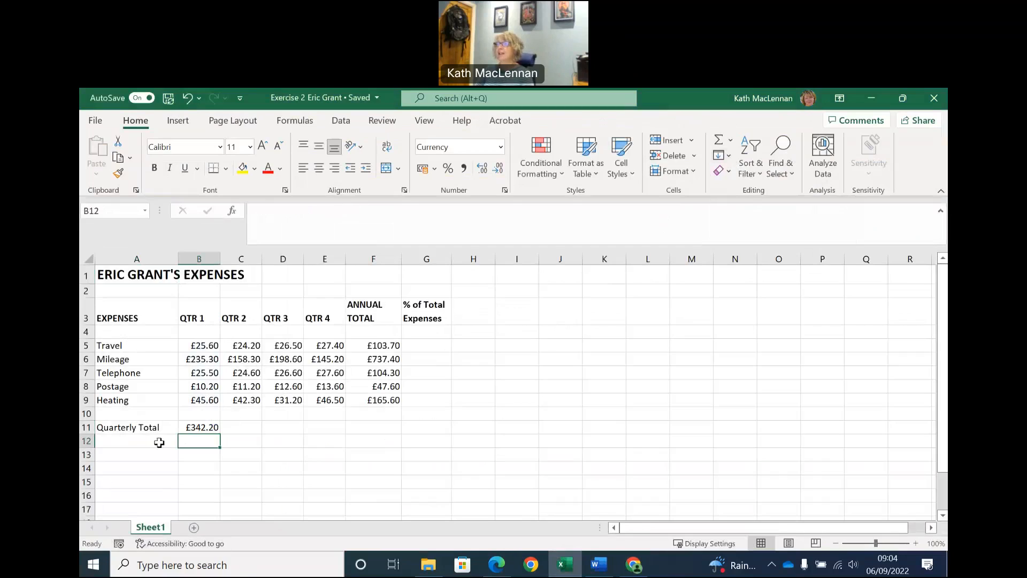
click(193, 428)
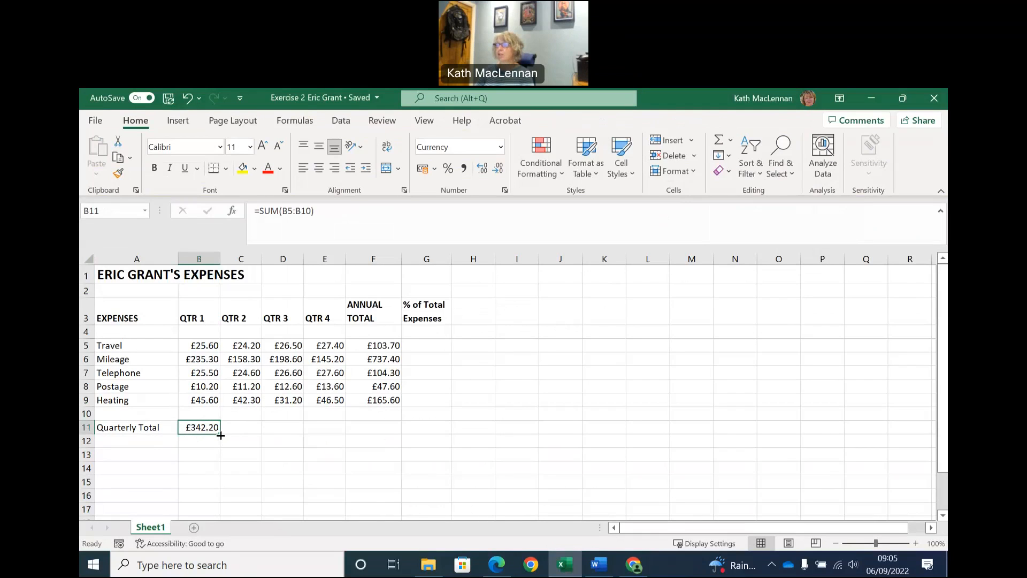
drag(220, 435, 328, 429)
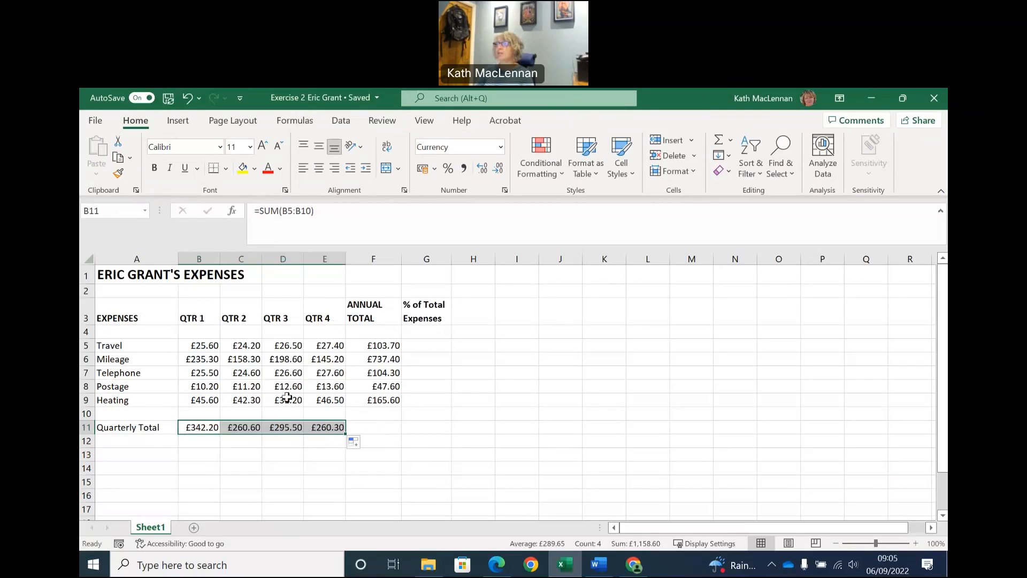
Consult the exercise instructions in Word, then add the label "Overall Annual Total" in A13 of the Excel sheet.
click(364, 427)
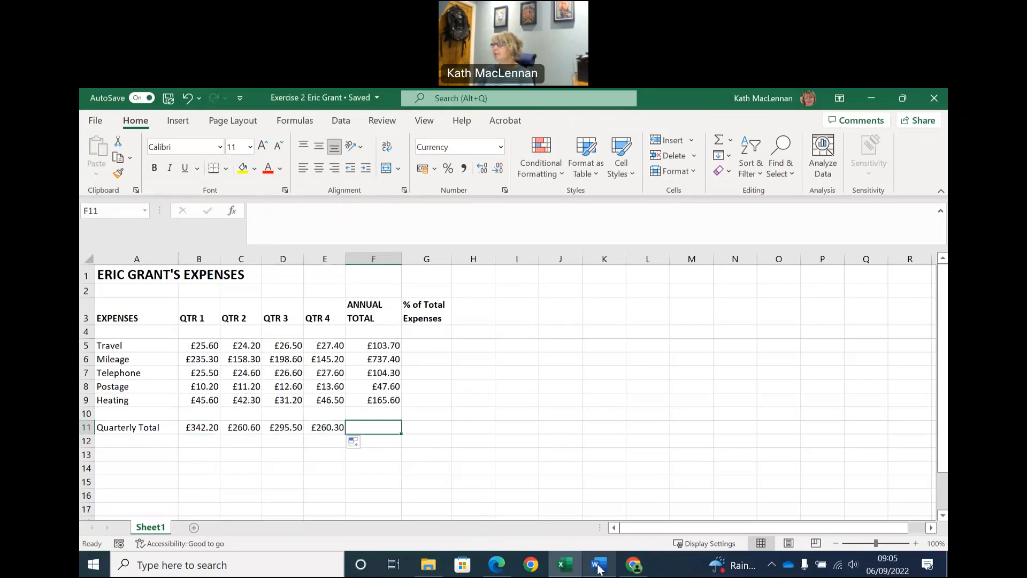
click(600, 568)
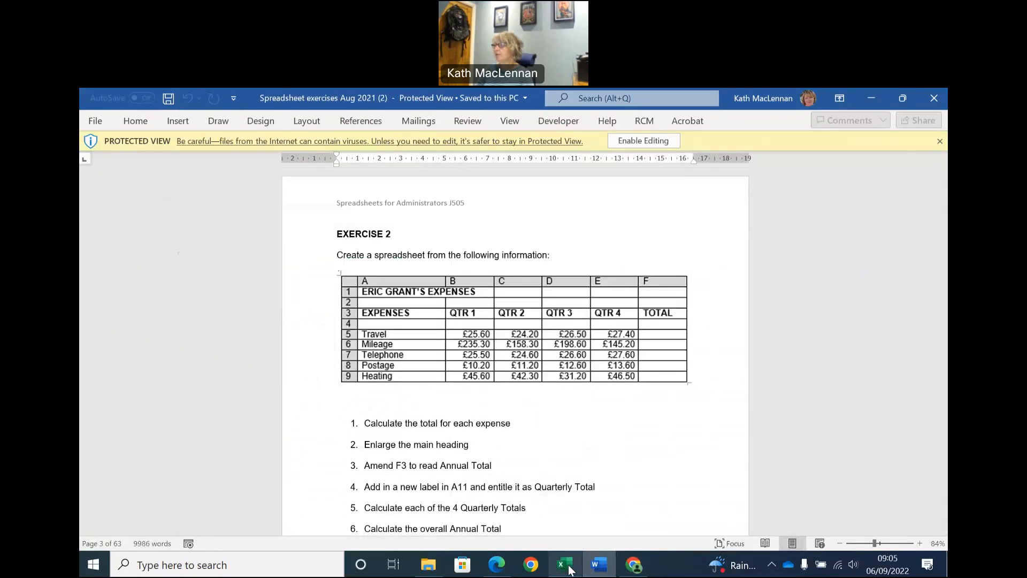
click(571, 569)
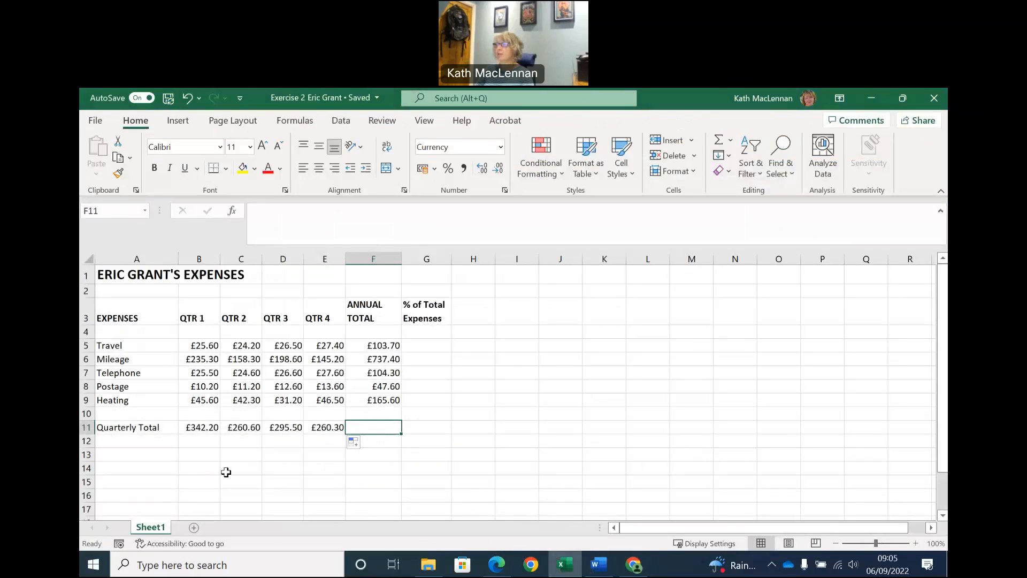
click(127, 453)
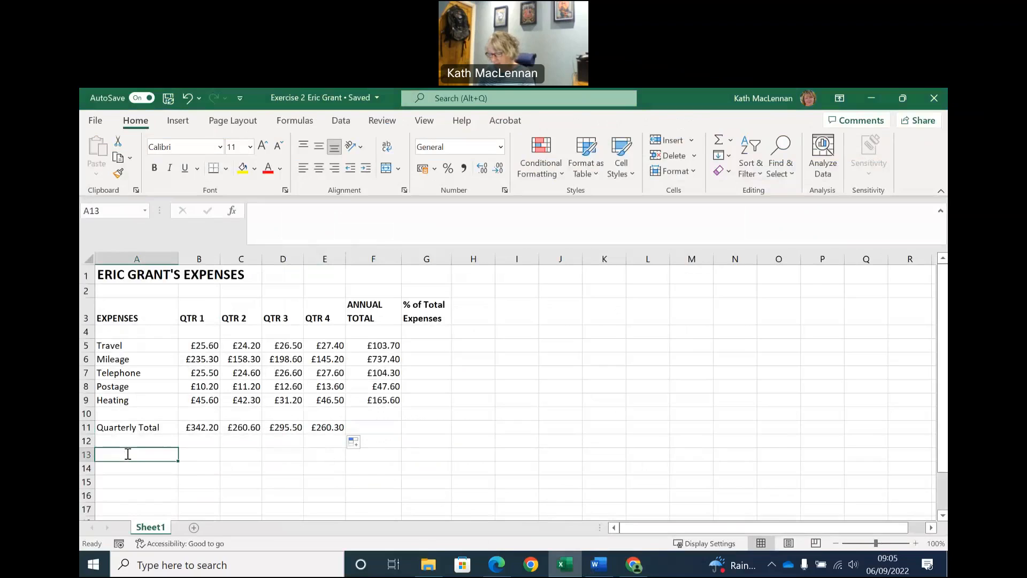
text(oVERAL)
key(BackSpace)
key(BackSpace)
key(BackSpace)
key(BackSpace)
key(BackSpace)
text(Overall Annual To)
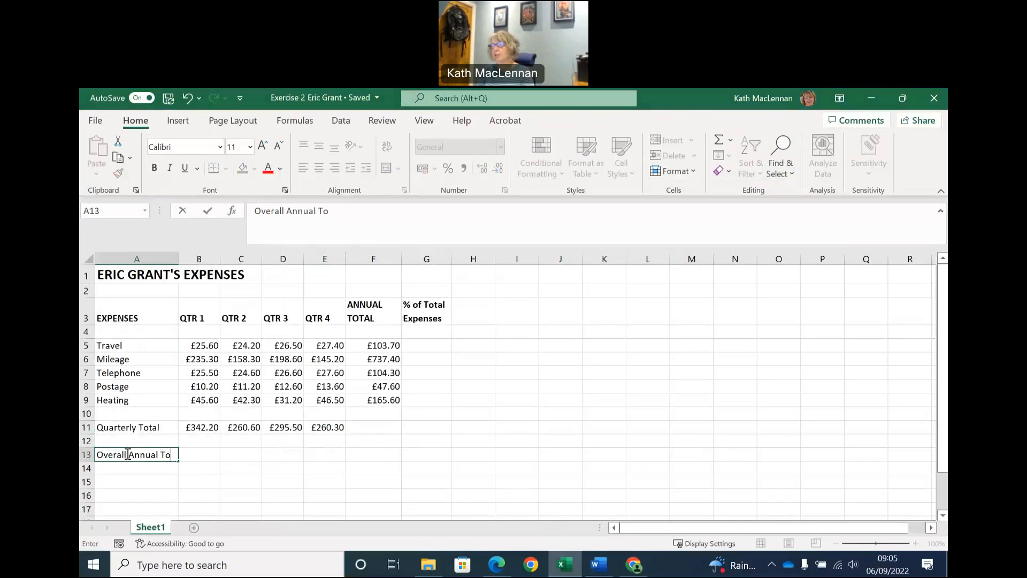
text(l)
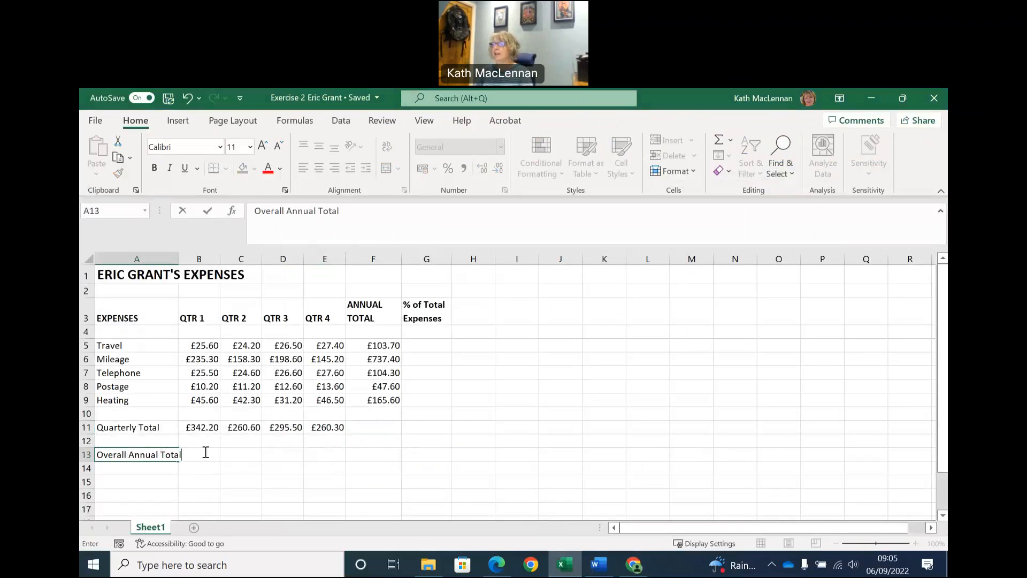
click(213, 458)
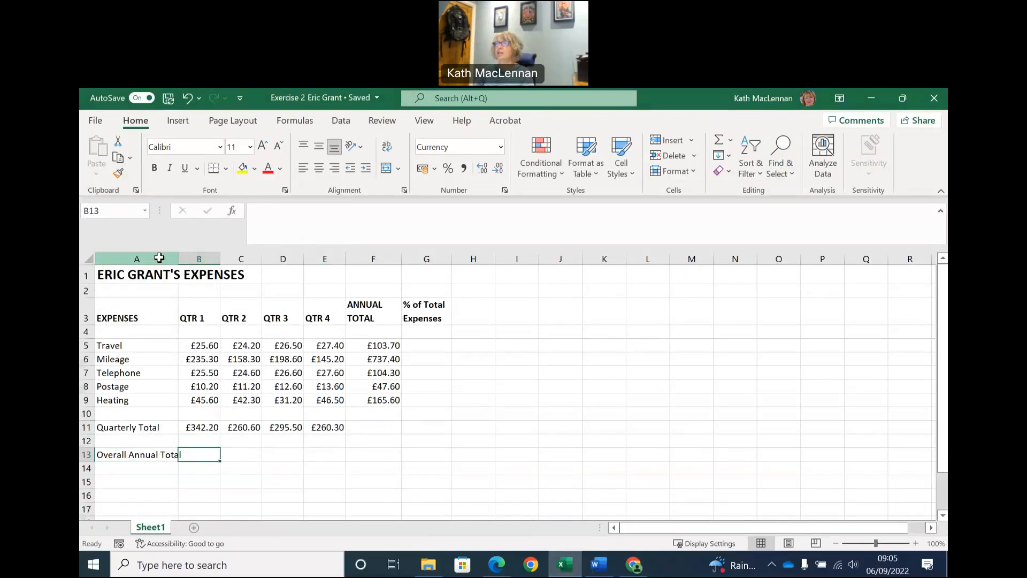
Widen column A so the Overall Annual Total label fits inside its cell.
click(159, 257)
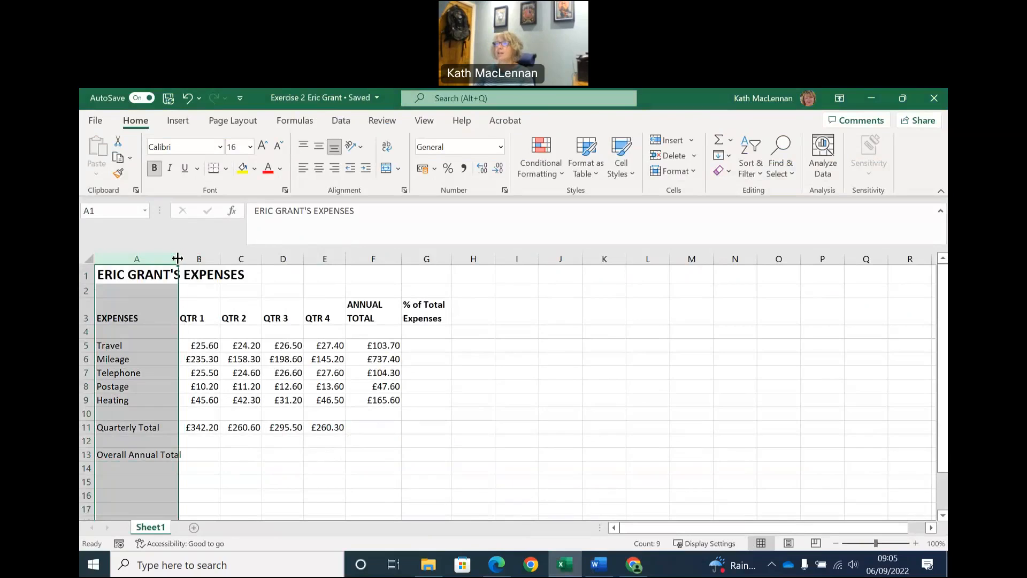
drag(177, 259, 190, 258)
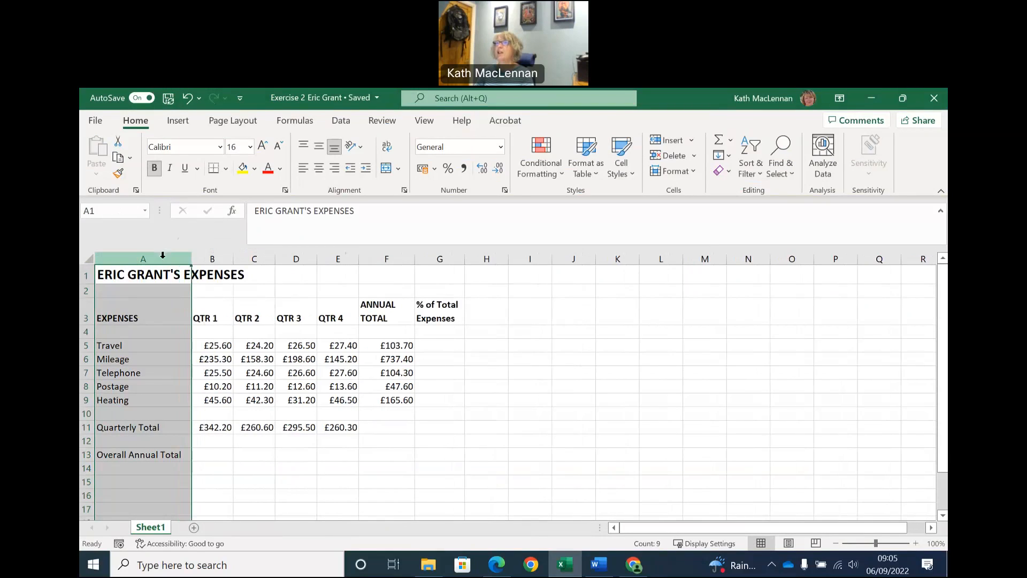
click(197, 471)
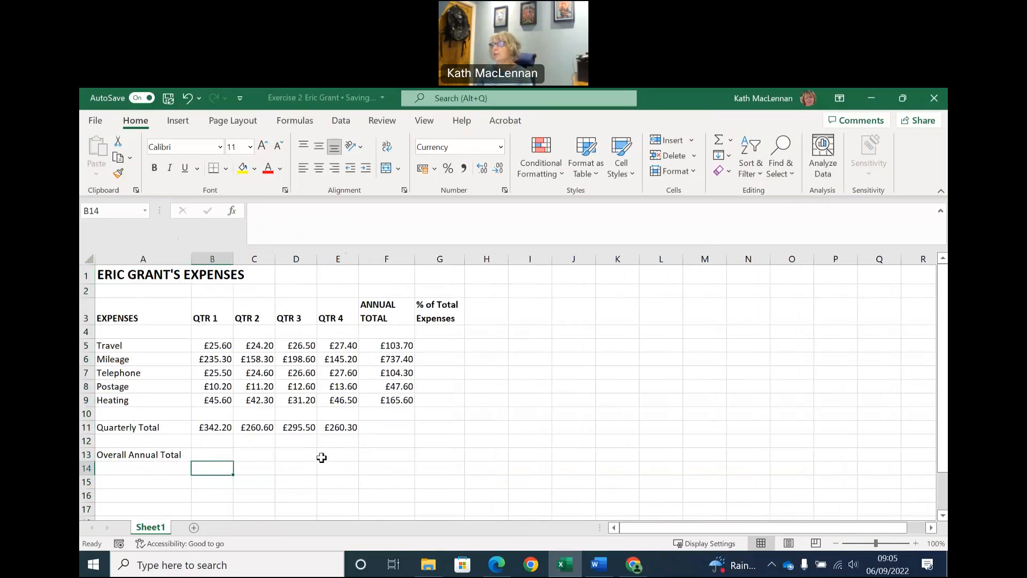
Calculate the overall annual total in F13 with AutoSum over F5:F12.
click(396, 455)
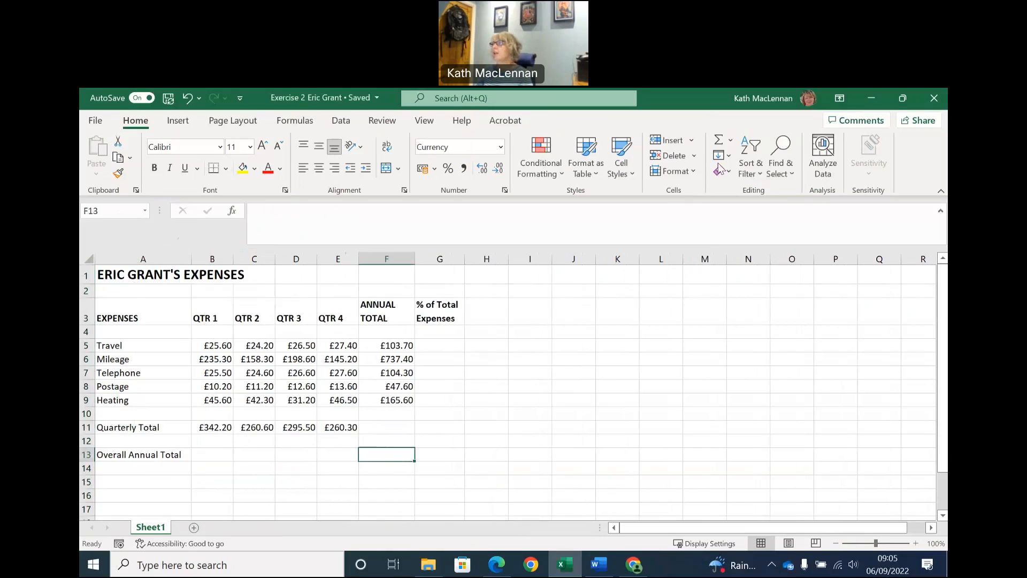
click(719, 140)
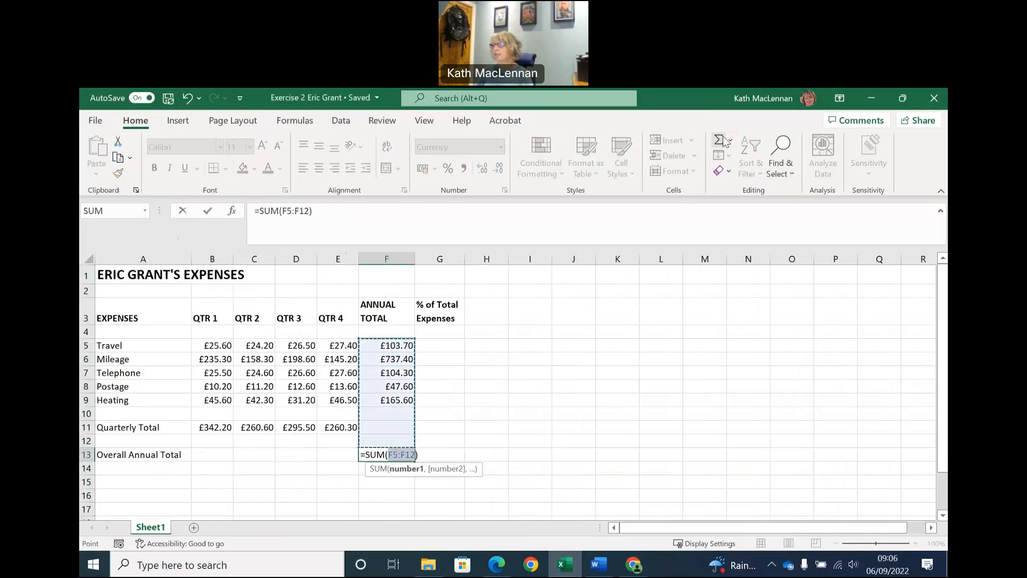
key(Return)
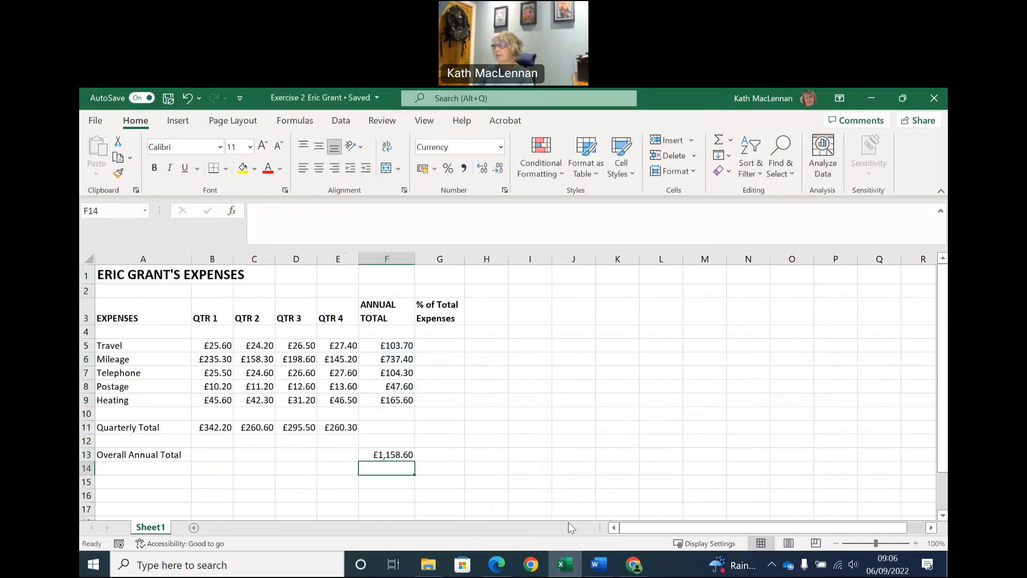
Read the next exercise instructions in Word and check the heading in G3 of the Excel sheet against them.
click(598, 566)
scroll(620, 455, down, 3)
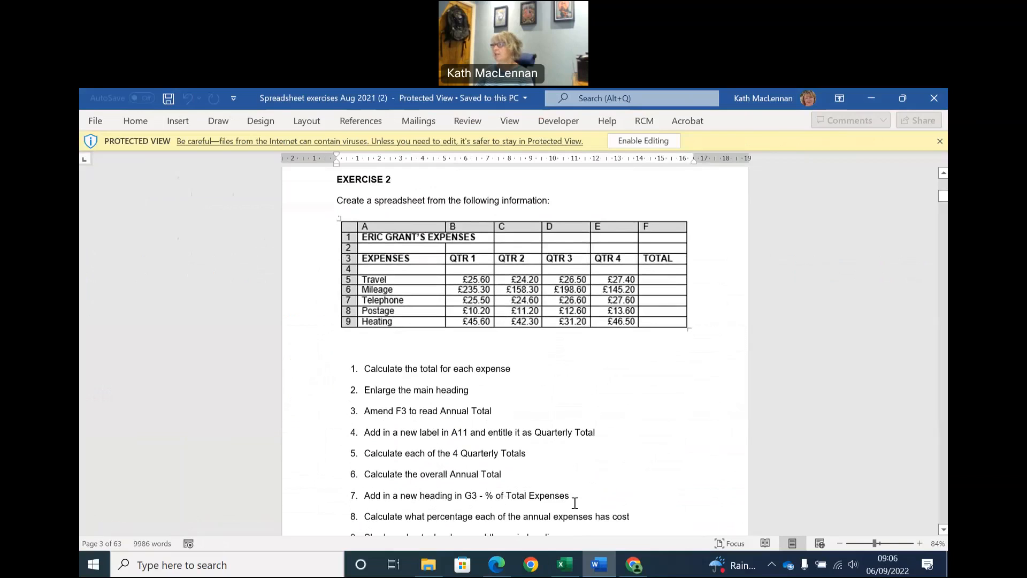
click(565, 565)
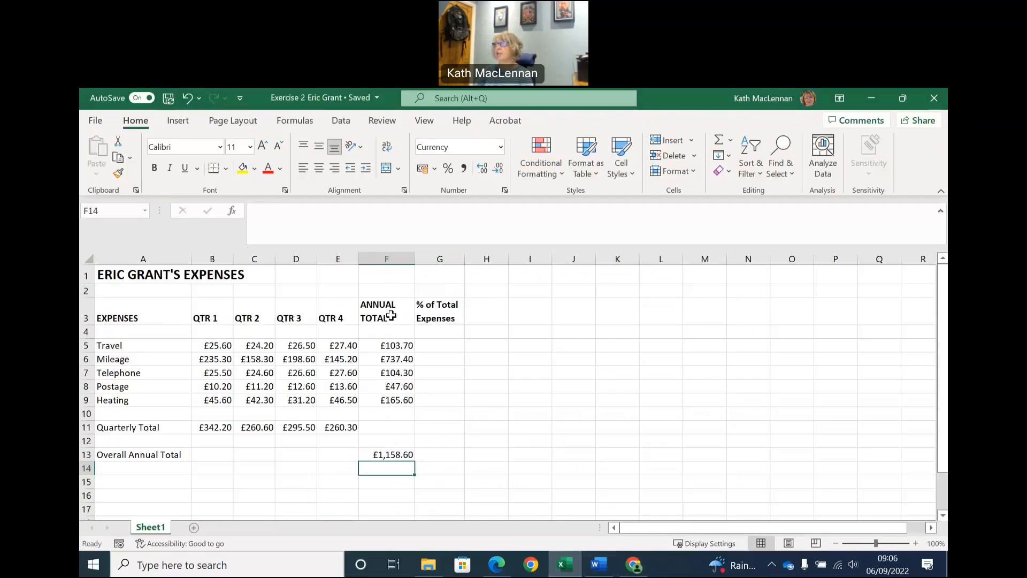
click(444, 316)
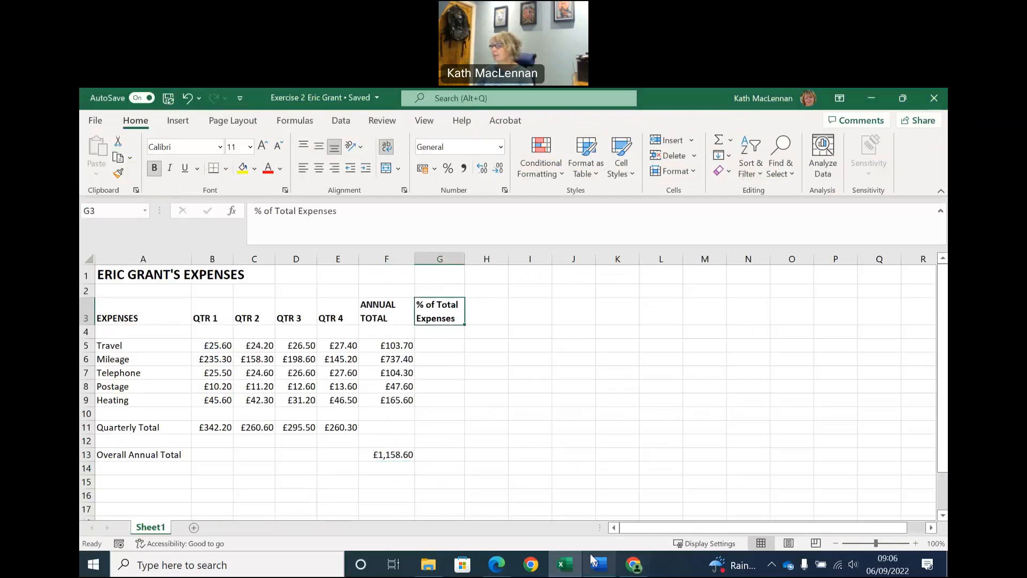
Following the Word instruction on expense percentages, enter the formula =F5/F13 in G5 of the Excel sheet for Travel.
click(599, 565)
scroll(562, 482, down, 2)
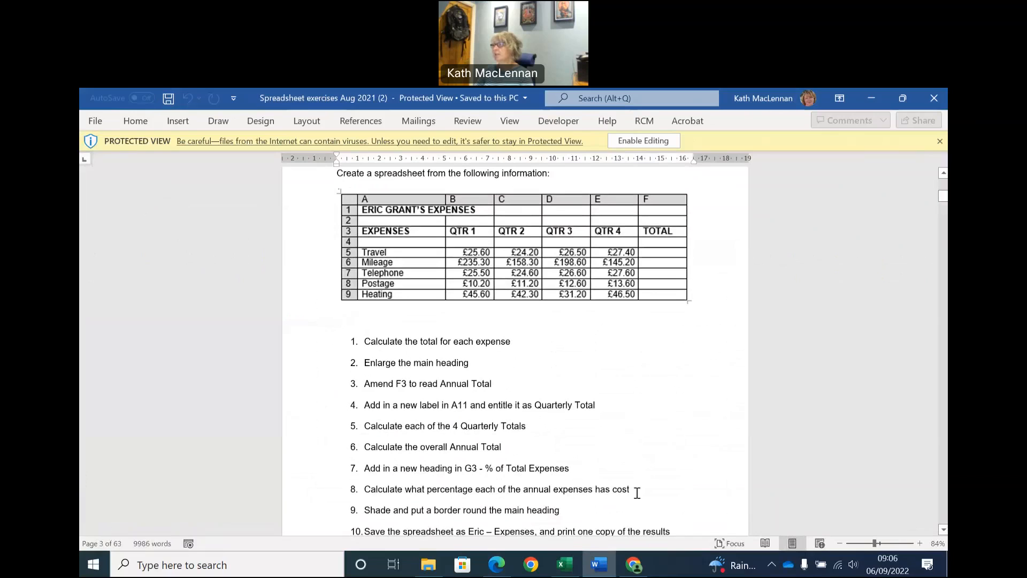
click(565, 565)
click(452, 345)
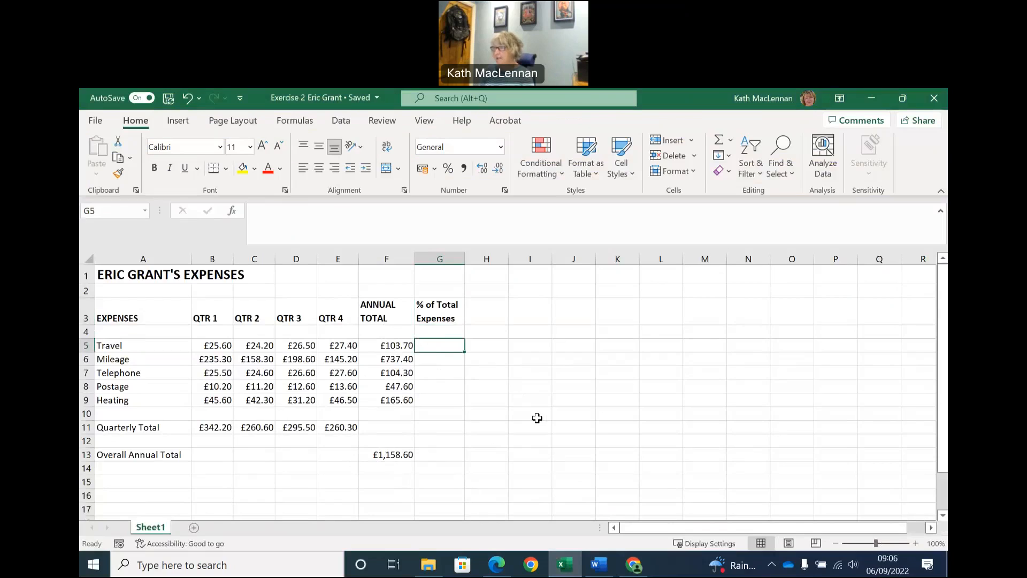
text(=)
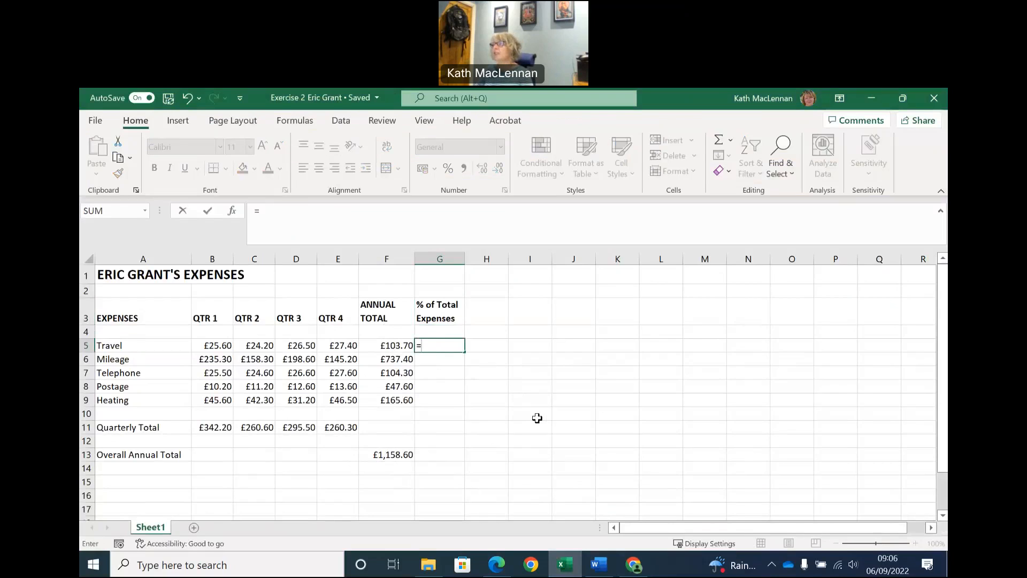
click(389, 347)
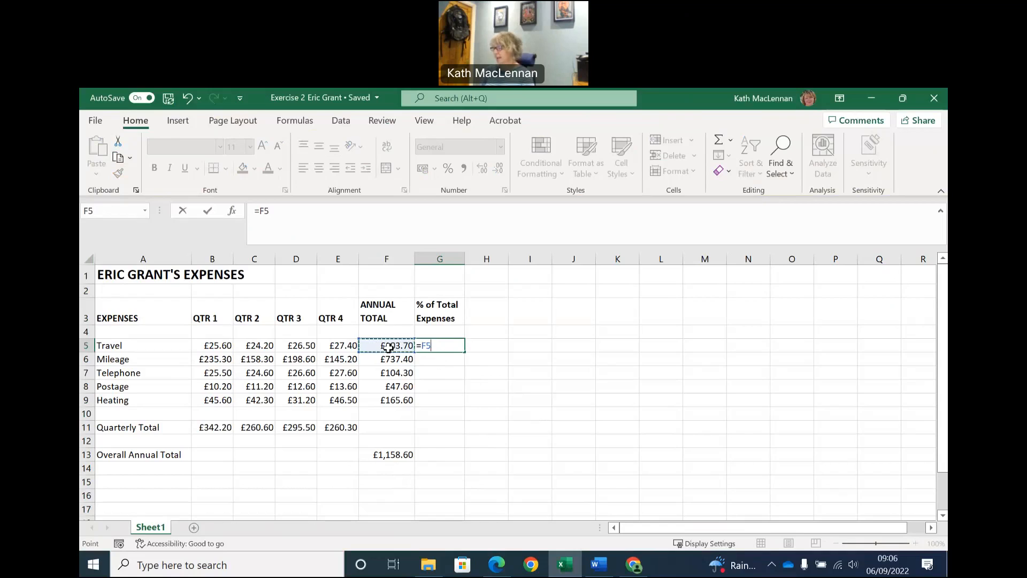
text(/)
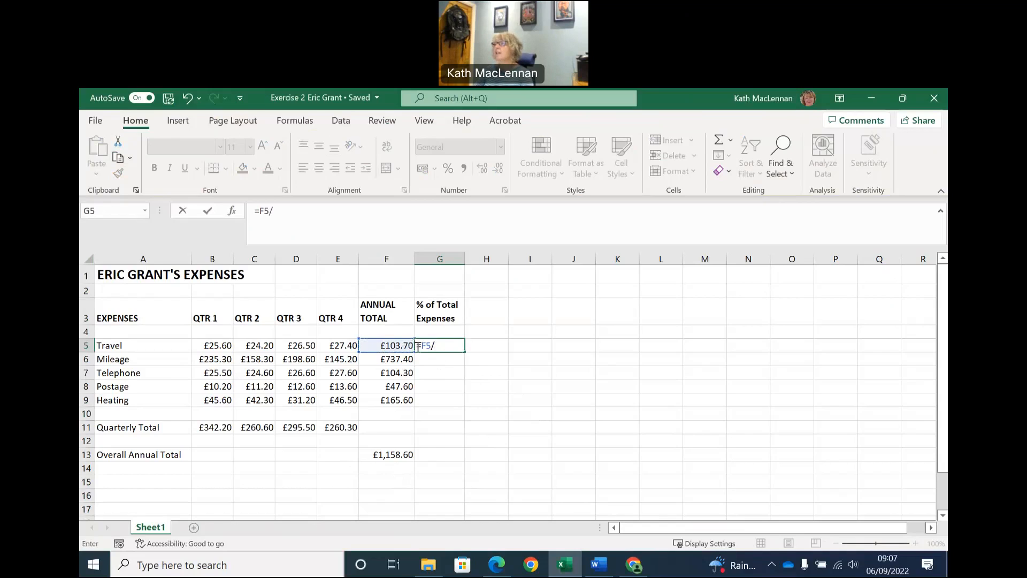
click(393, 455)
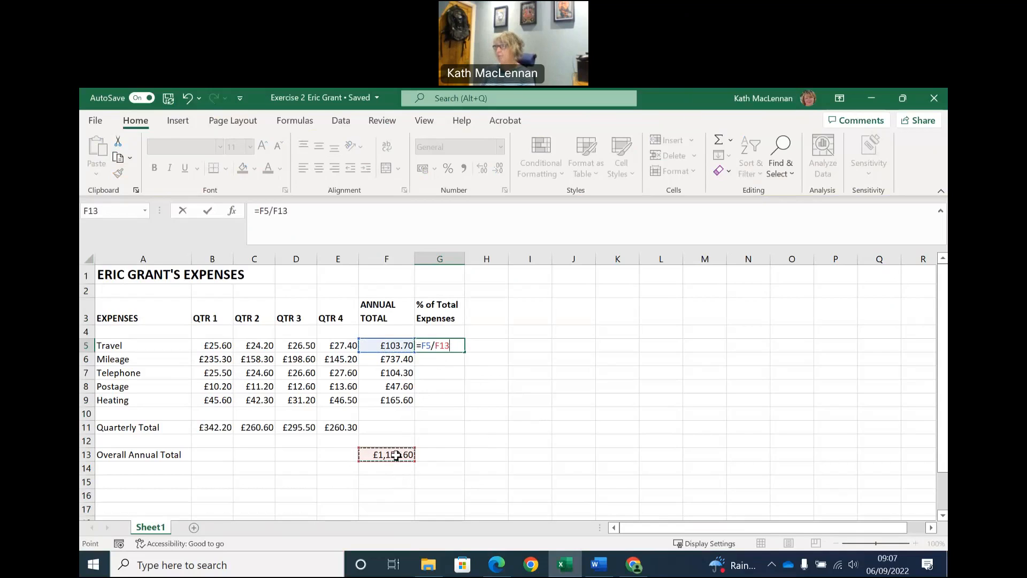
key(Return)
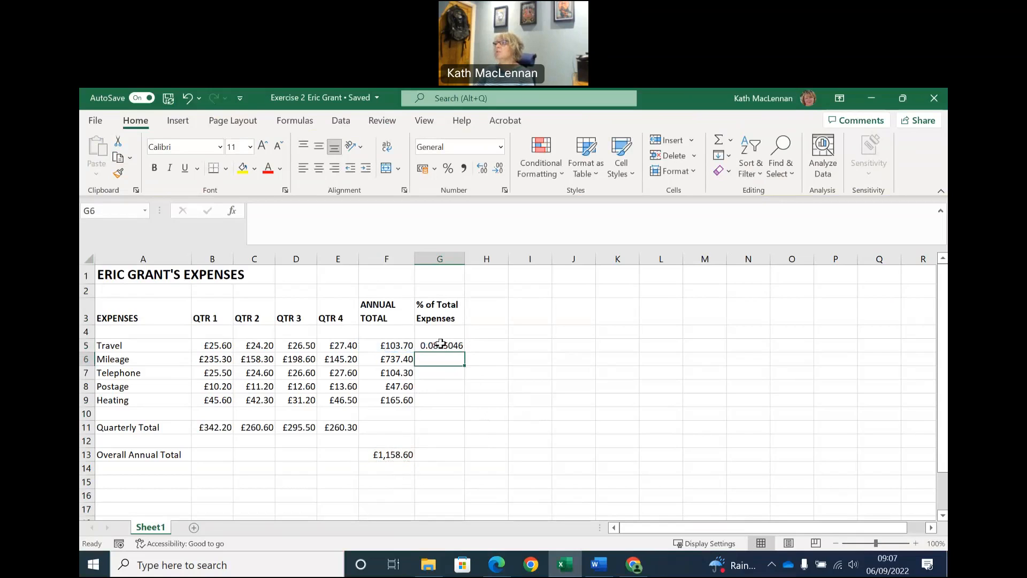
Format the whole of column G as Percentage.
click(444, 257)
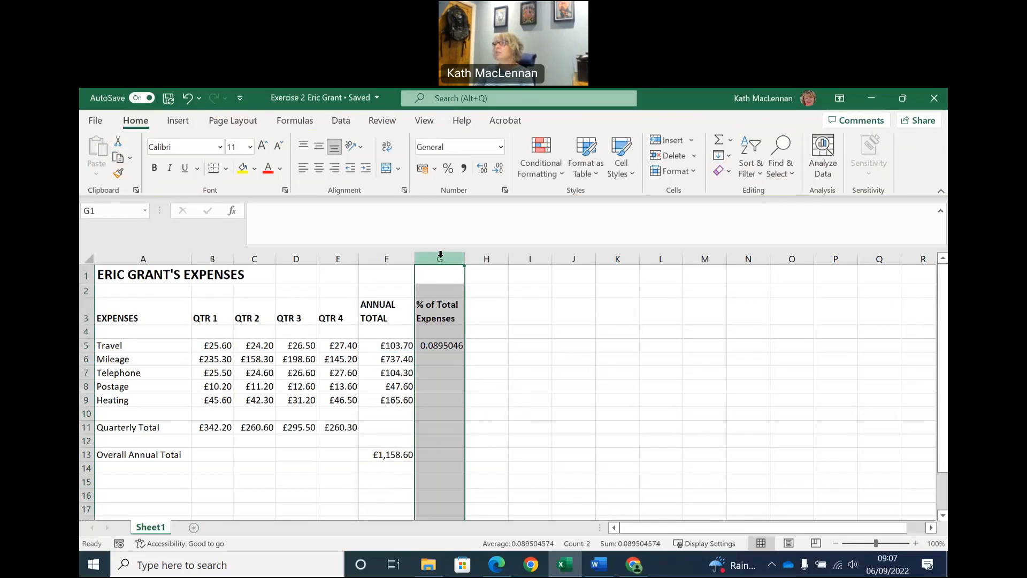
click(502, 148)
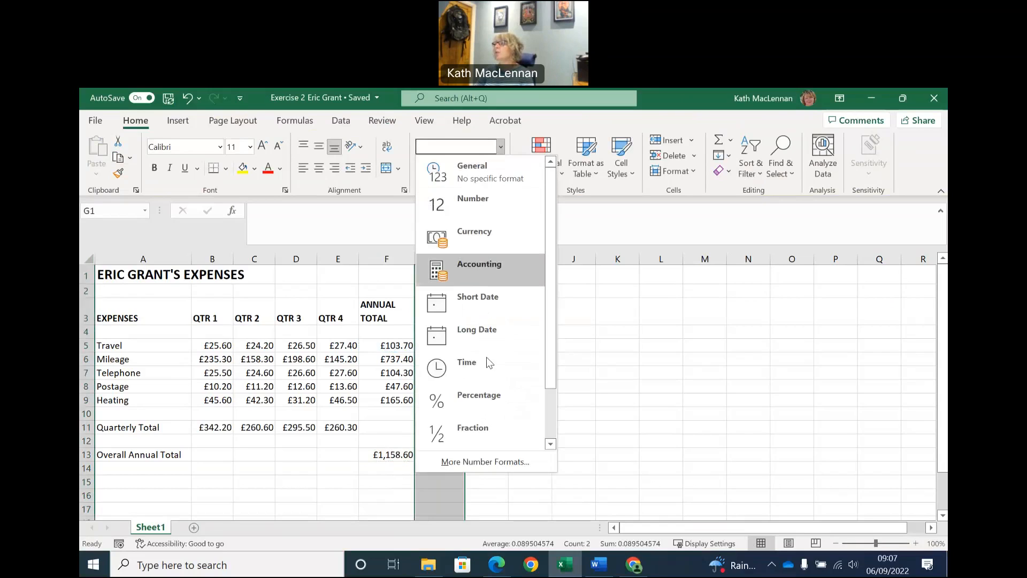
click(485, 397)
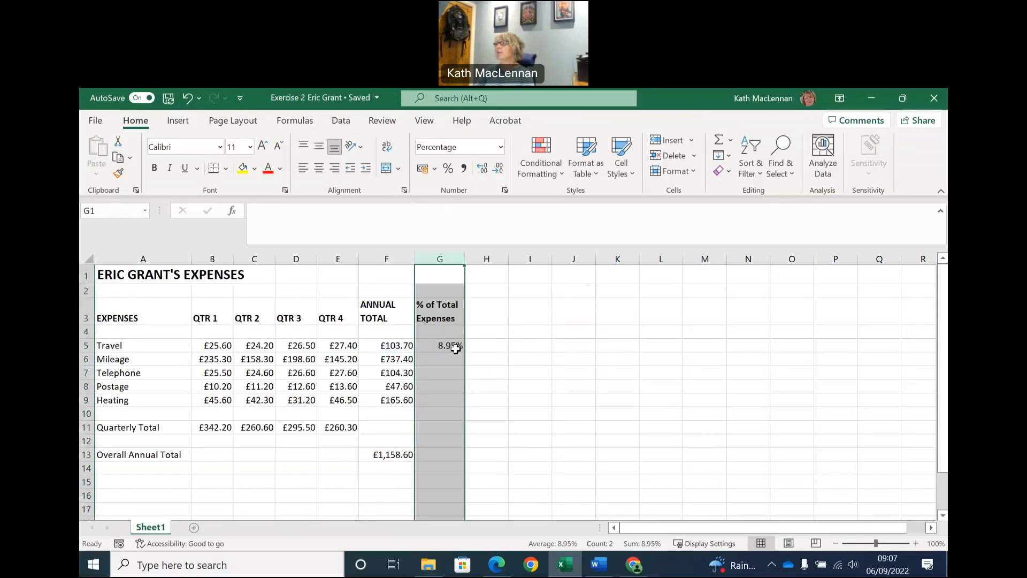
click(484, 347)
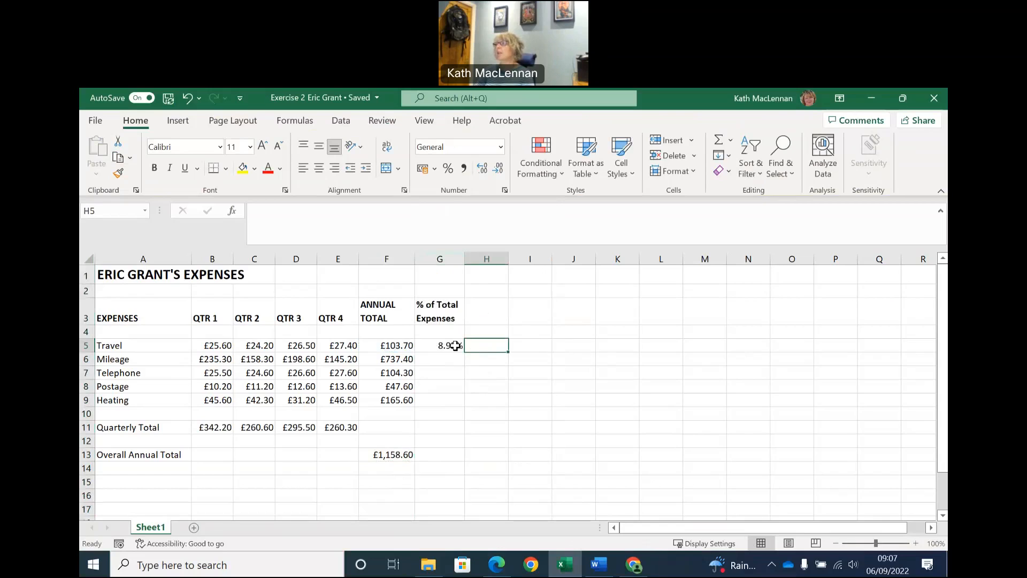
Copy the percentage formula from G5 down to G9 for the other expenses.
click(532, 345)
click(454, 346)
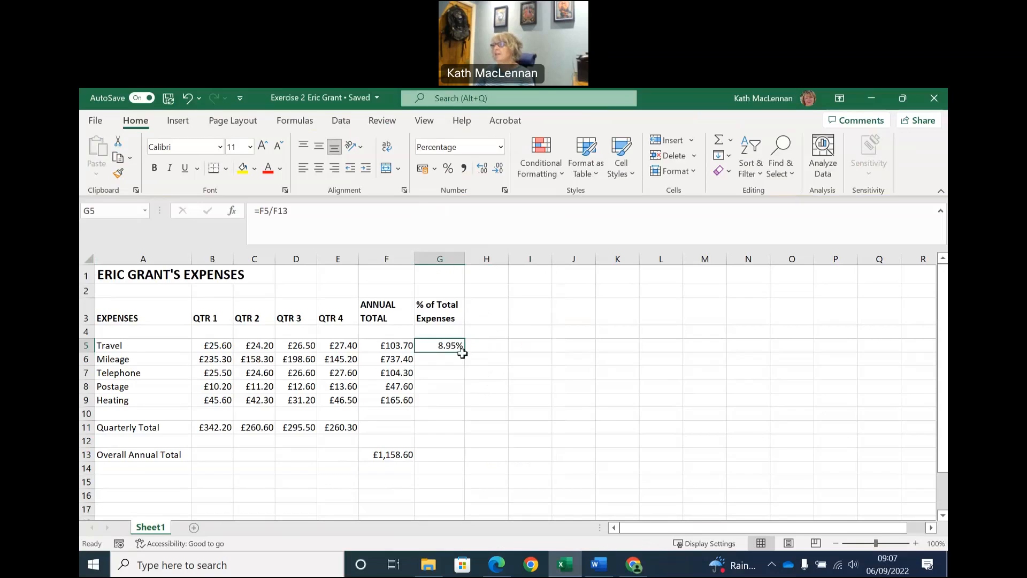
drag(467, 354, 464, 408)
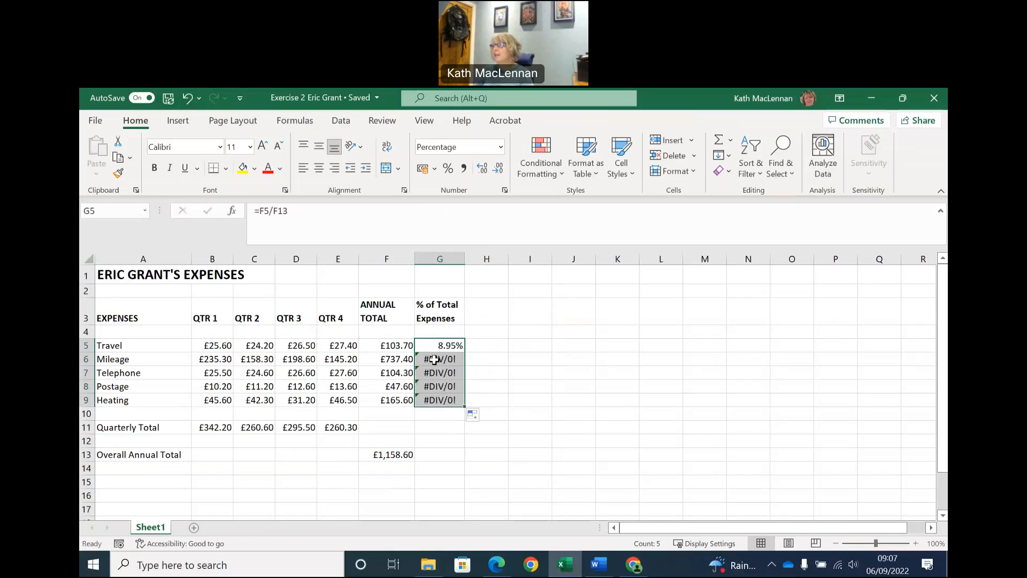
Examine the percentage formulas in G5 and G6 and the column F cells that the copied formulas reference.
click(435, 359)
click(441, 345)
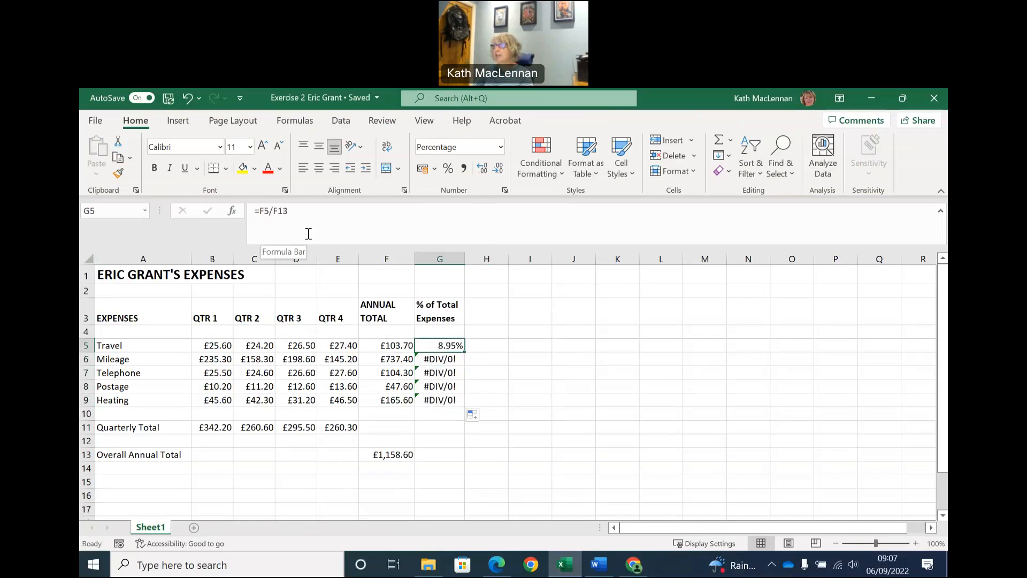
click(431, 359)
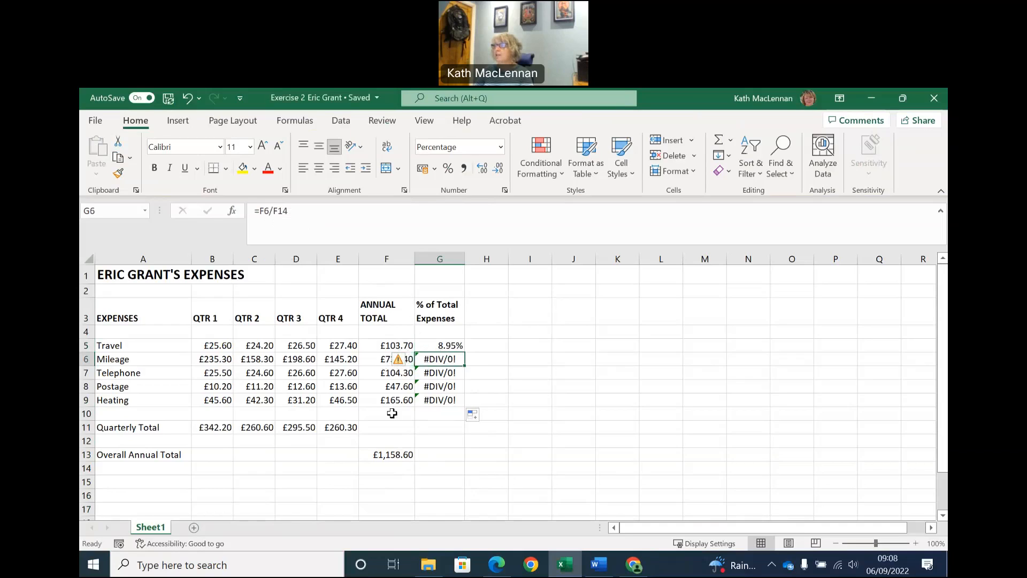
click(389, 470)
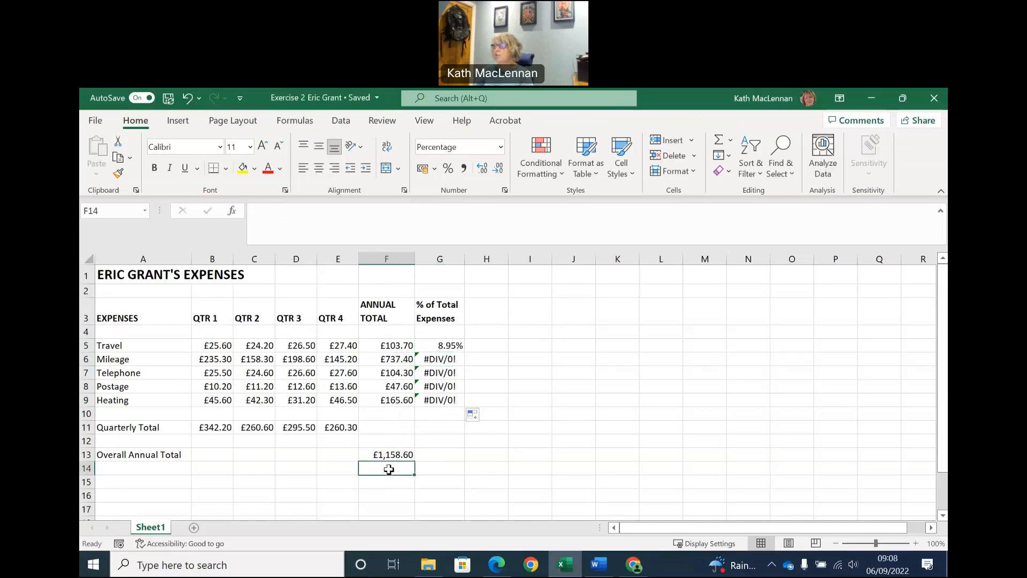
click(387, 482)
click(386, 495)
click(393, 342)
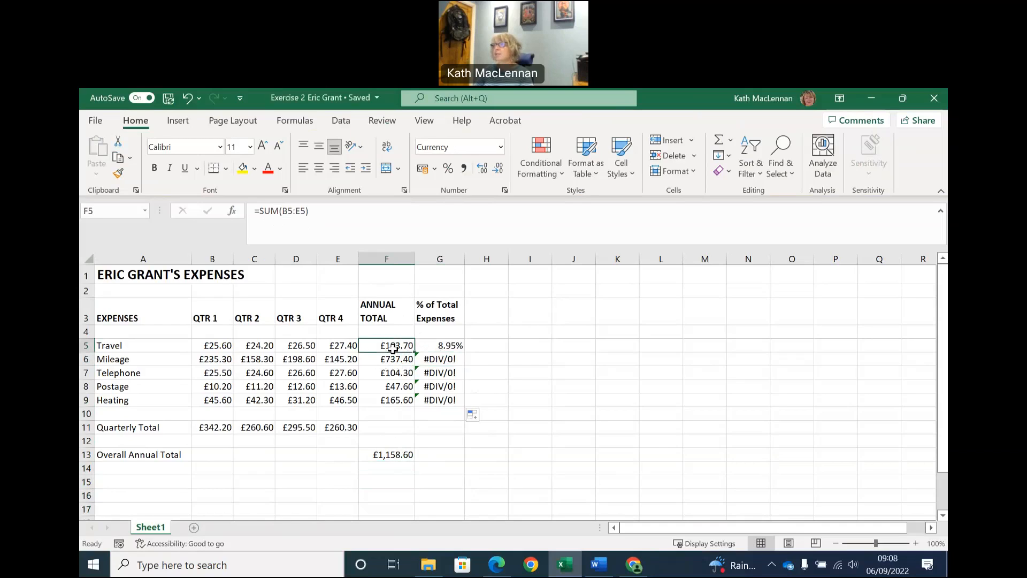
click(389, 359)
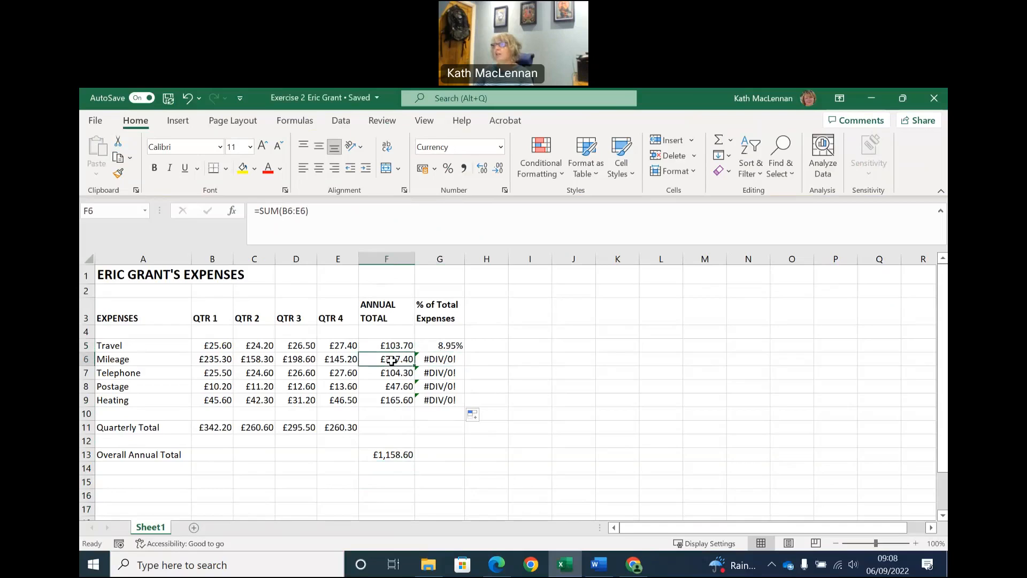
click(383, 373)
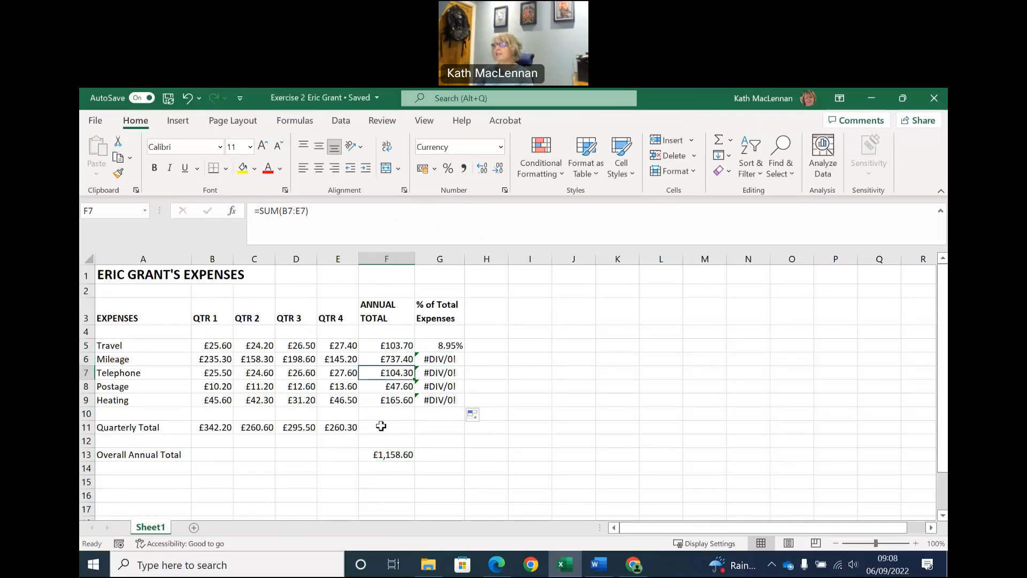
Clear the copied percentage formulas from G6 to G9.
click(447, 358)
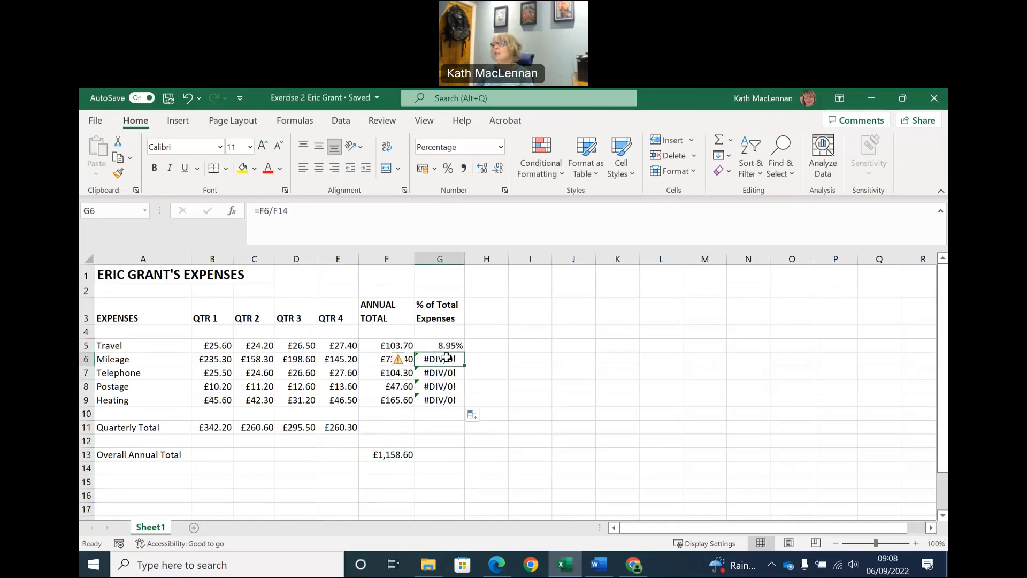
drag(447, 359, 455, 400)
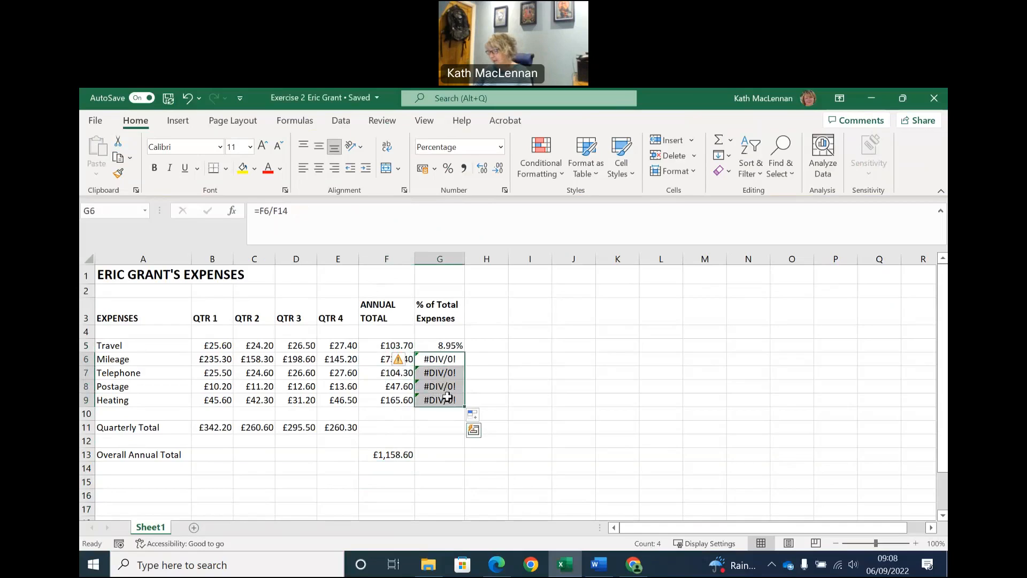
key(Delete)
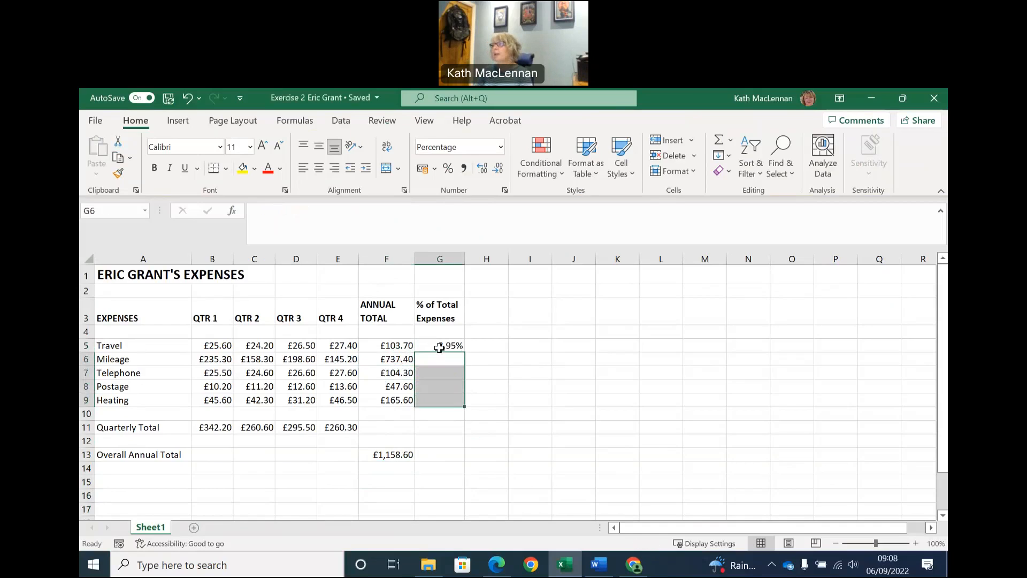
Examine the Travel percentage formula in G5, the annual totals in F5 to F9 and the overall annual total in F13.
click(442, 348)
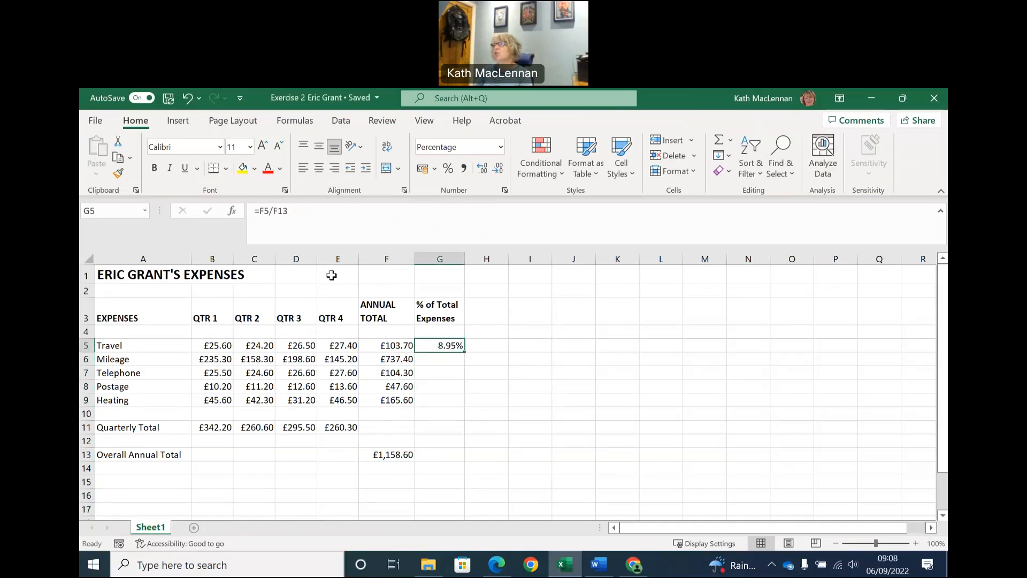
click(384, 458)
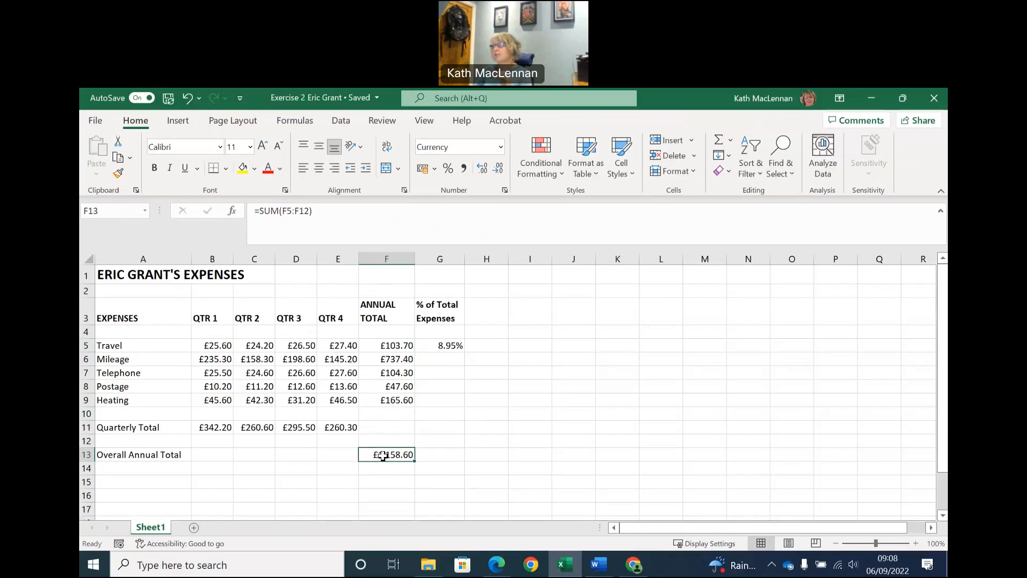
click(445, 347)
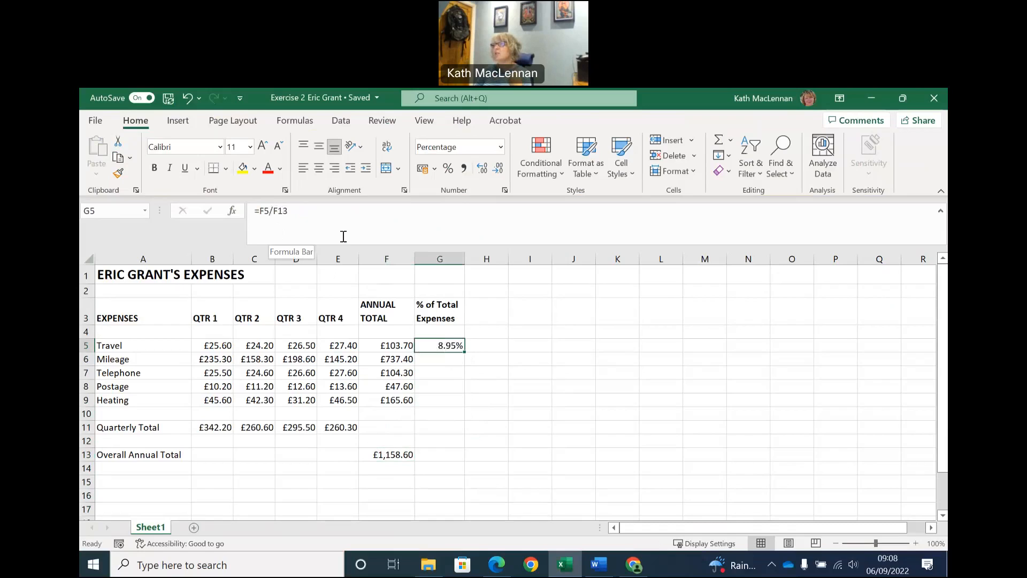
click(386, 454)
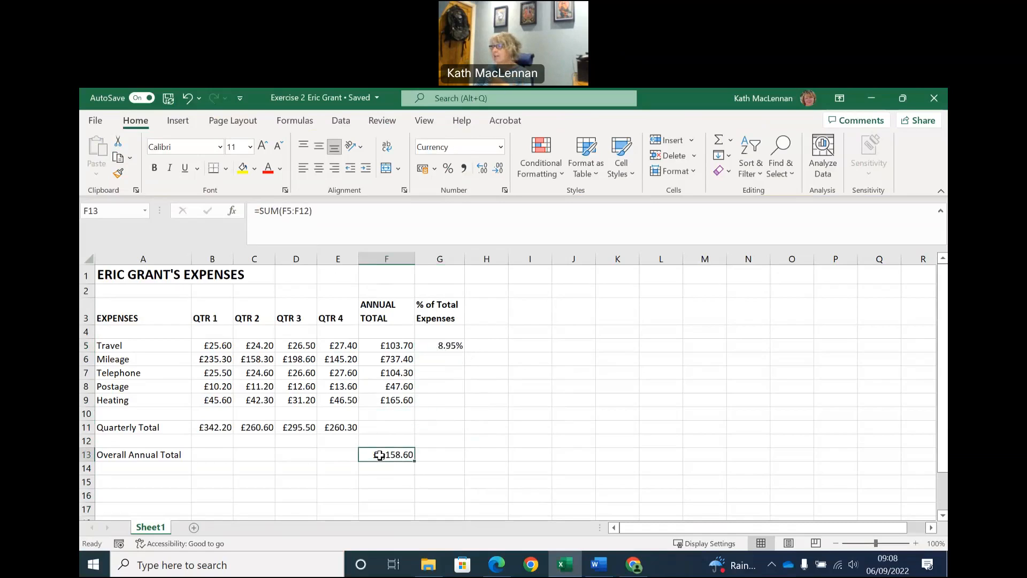
click(396, 351)
click(398, 358)
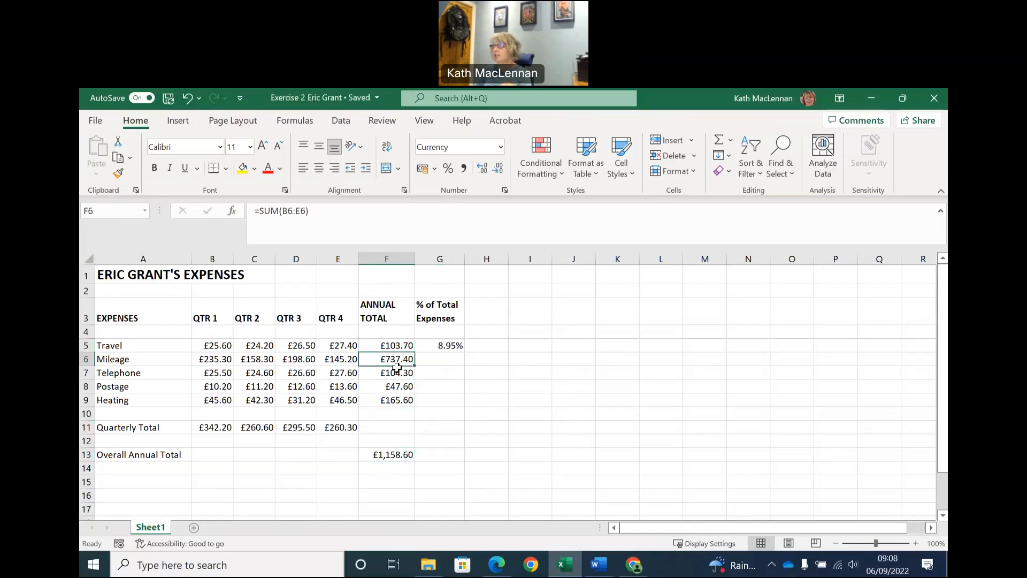
click(397, 371)
click(397, 387)
click(397, 401)
click(396, 454)
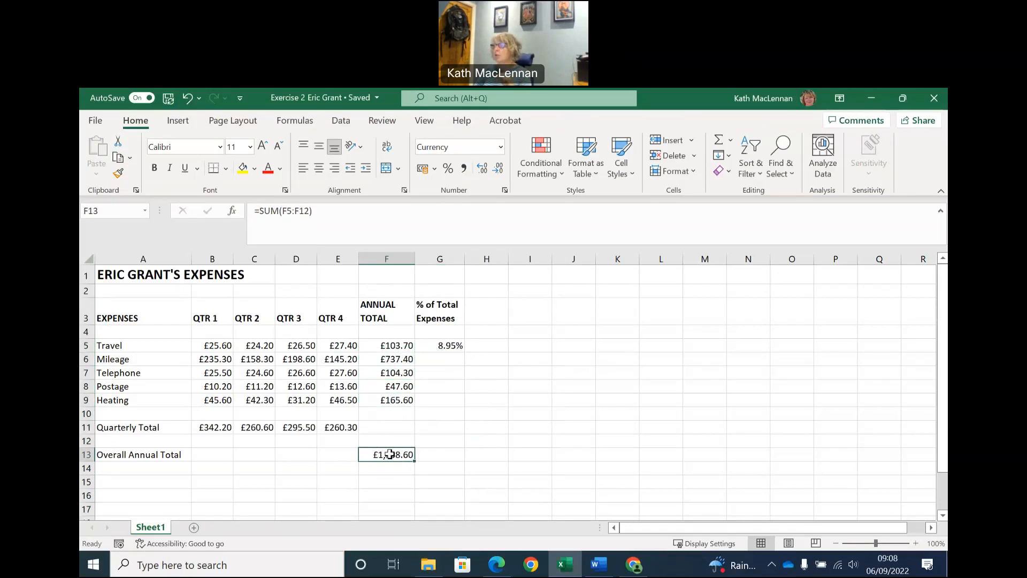
Make the overall total reference in G5 absolute so the Travel formula reads =F5/$F$13.
click(435, 346)
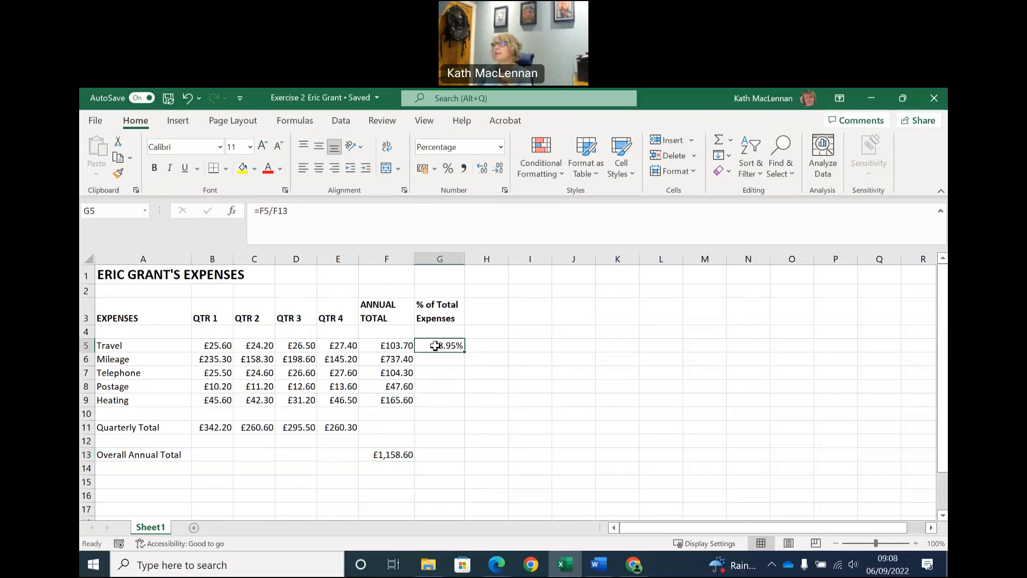
click(273, 210)
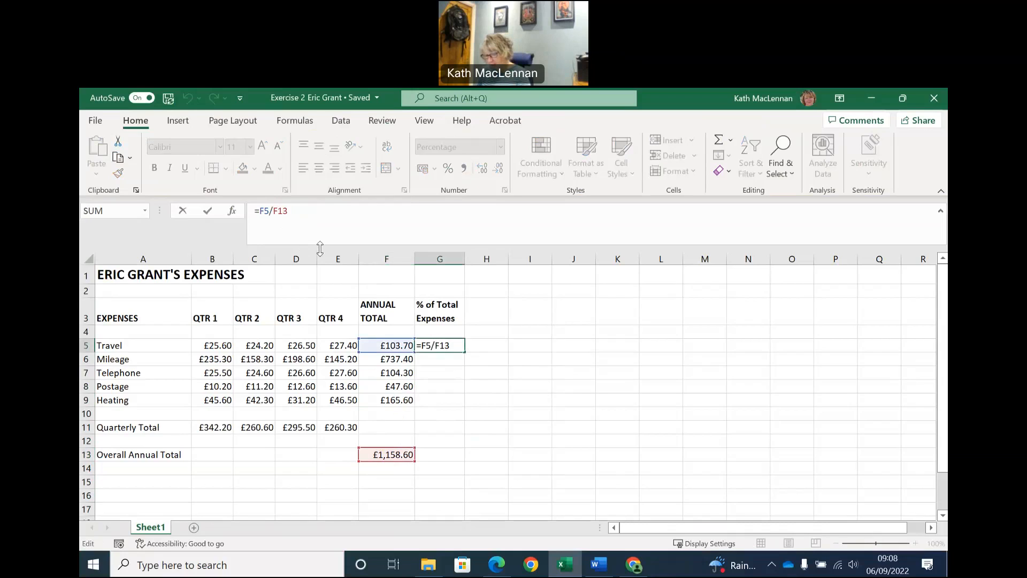
text($)
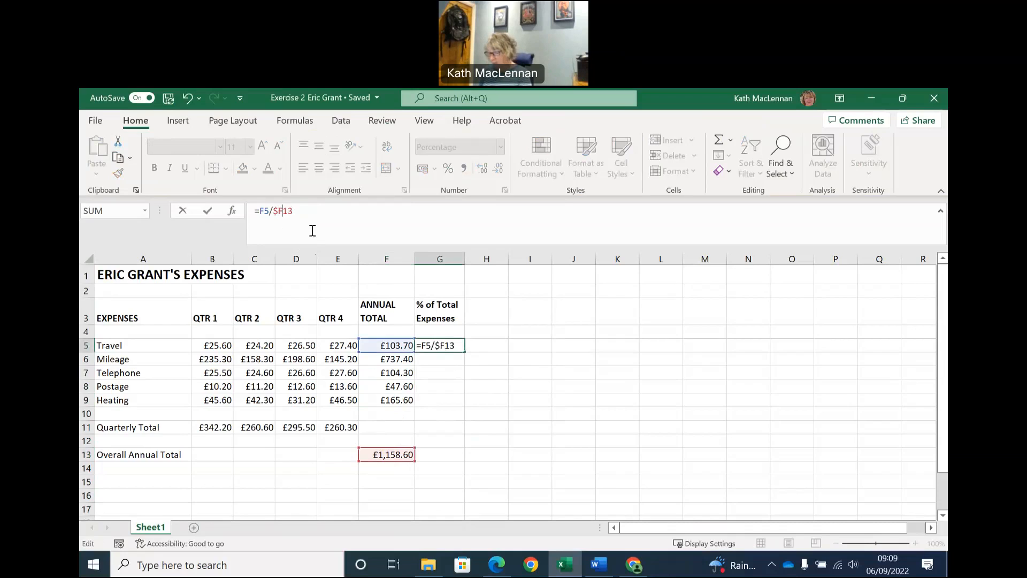
key(Right)
text($)
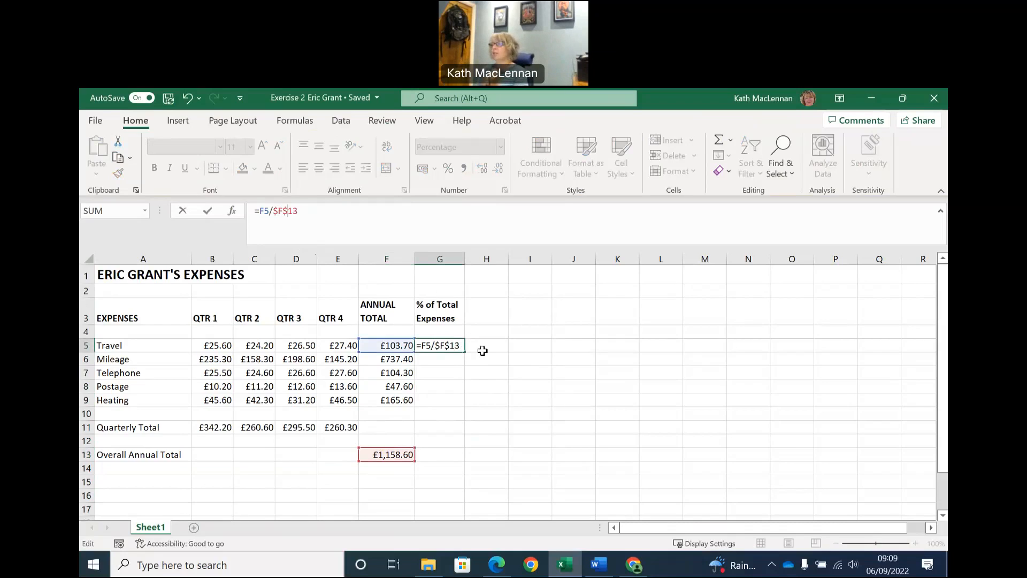
key(Return)
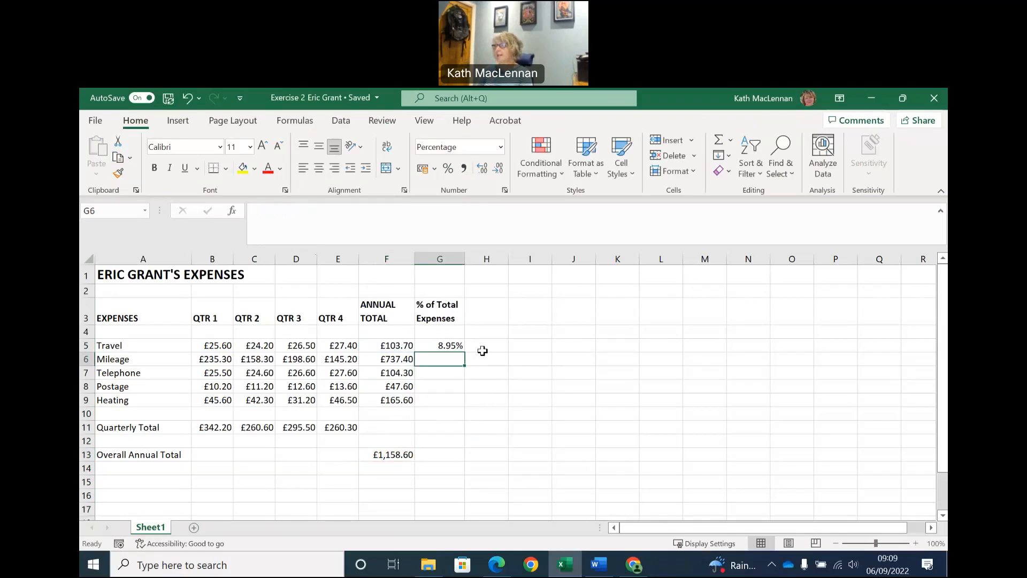
Copy the absolute-reference percentage formula from G5 down to G9 for the remaining expenses.
click(453, 345)
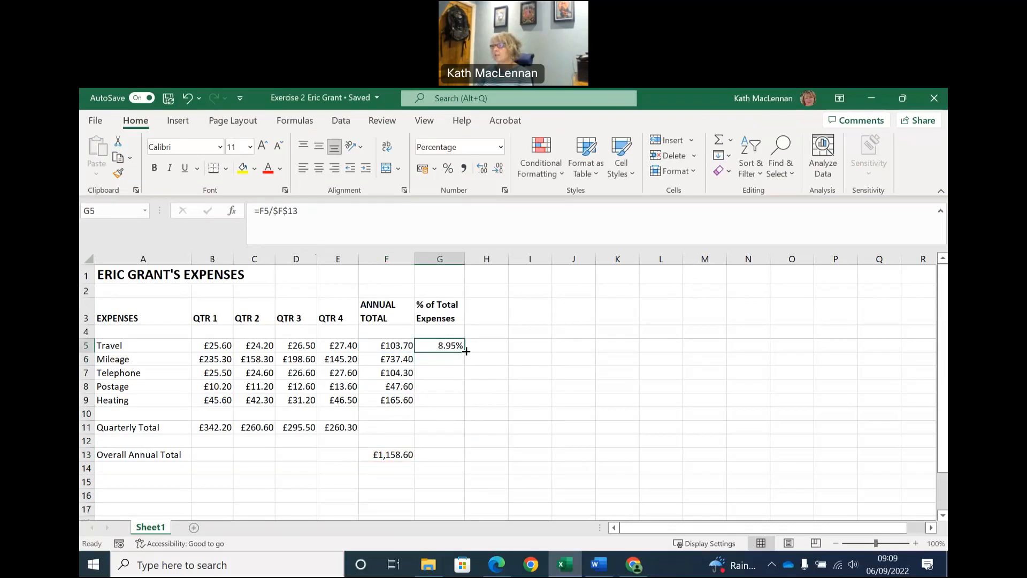
drag(466, 351, 463, 407)
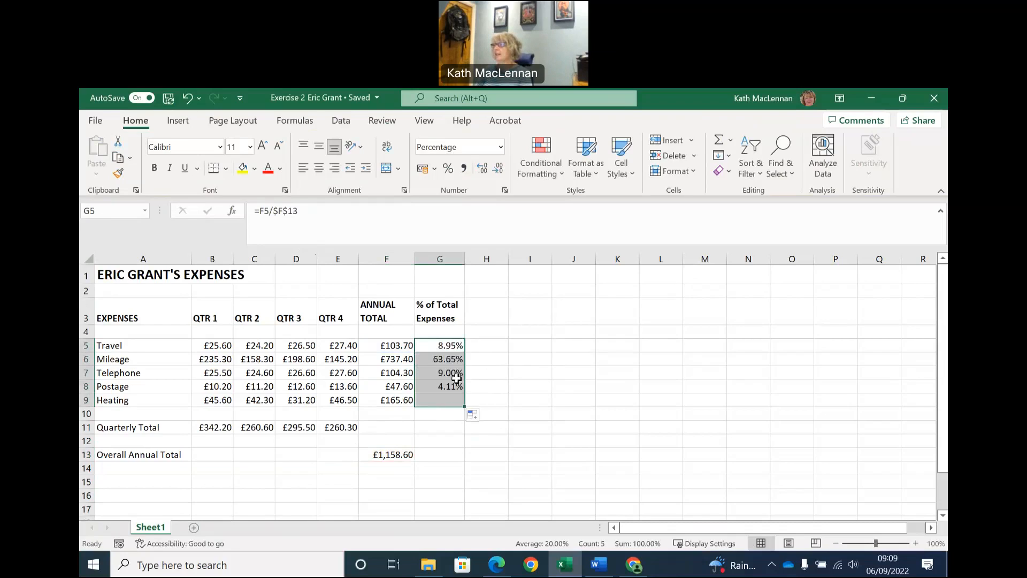
click(514, 414)
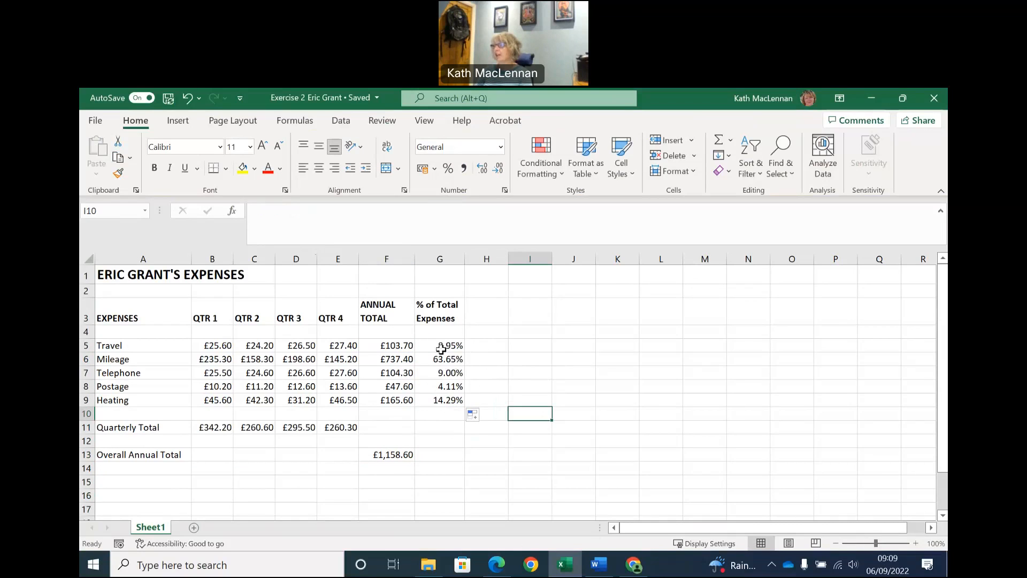
Check the expense percentages by summing them with AutoSum in G11, and clear that cell again.
click(448, 427)
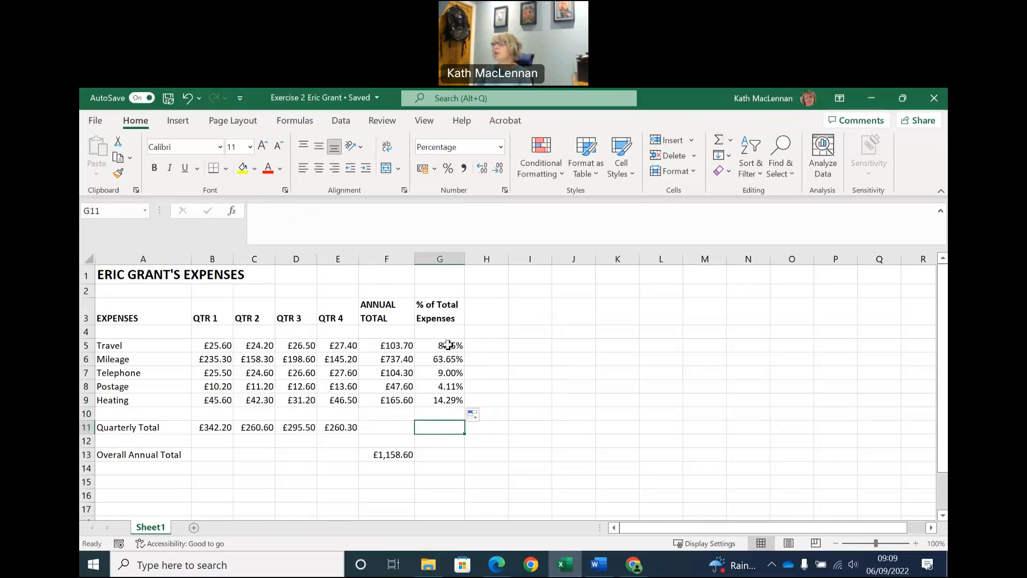
click(719, 141)
key(Return)
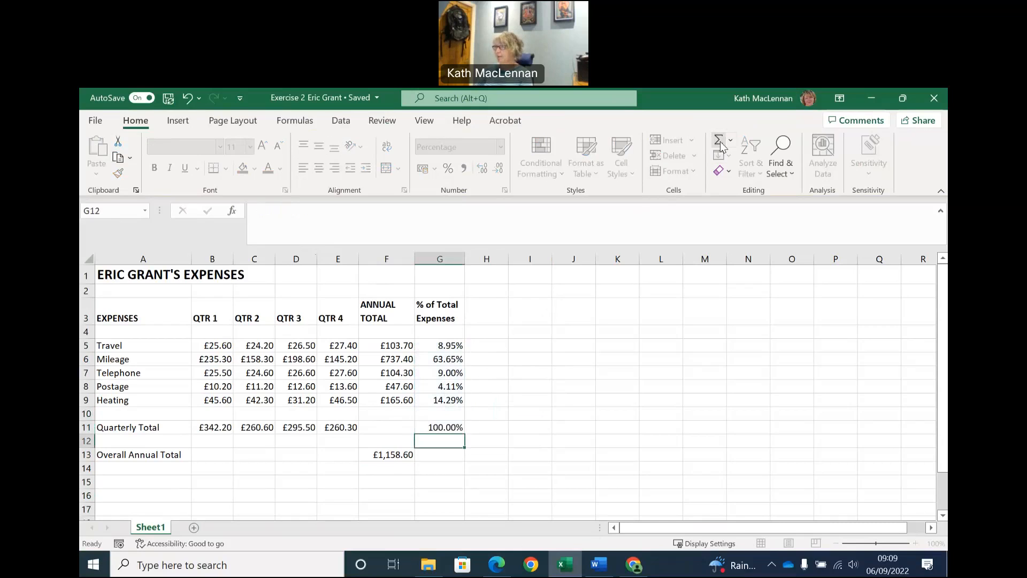
click(432, 427)
key(Delete)
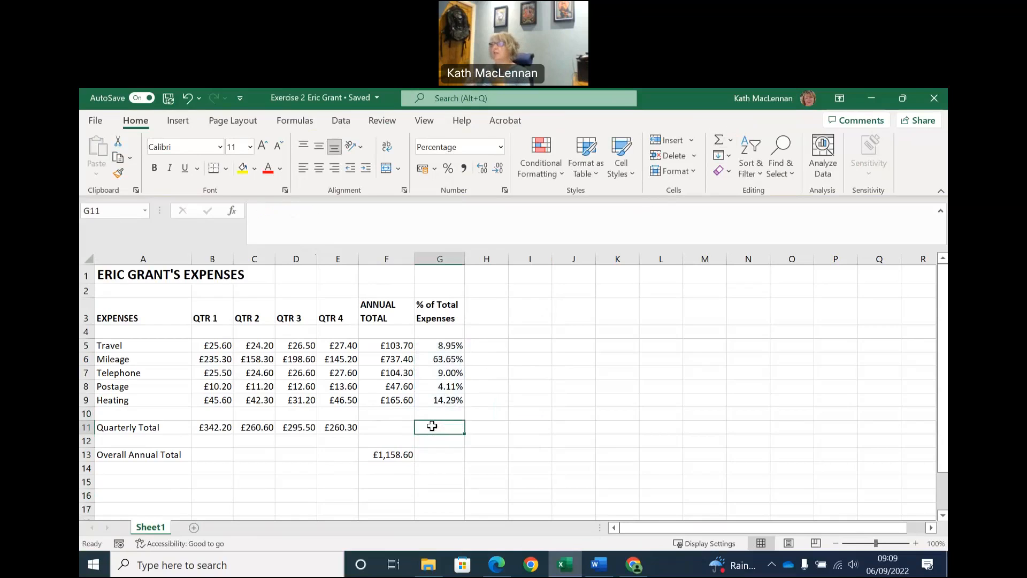
click(484, 427)
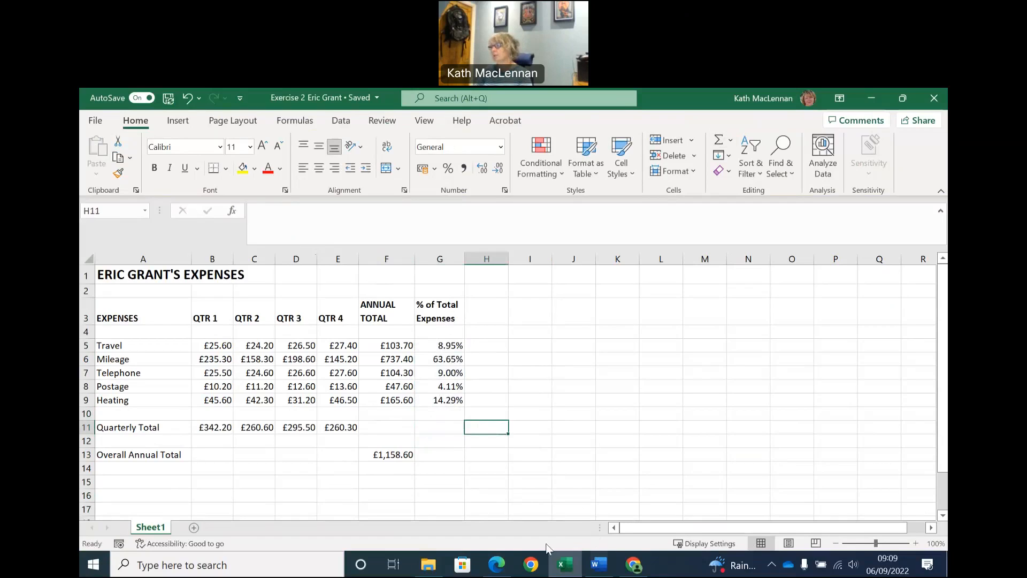
Examine the percentage formulas in G5 to G9 and the F13 total they reference.
click(439, 348)
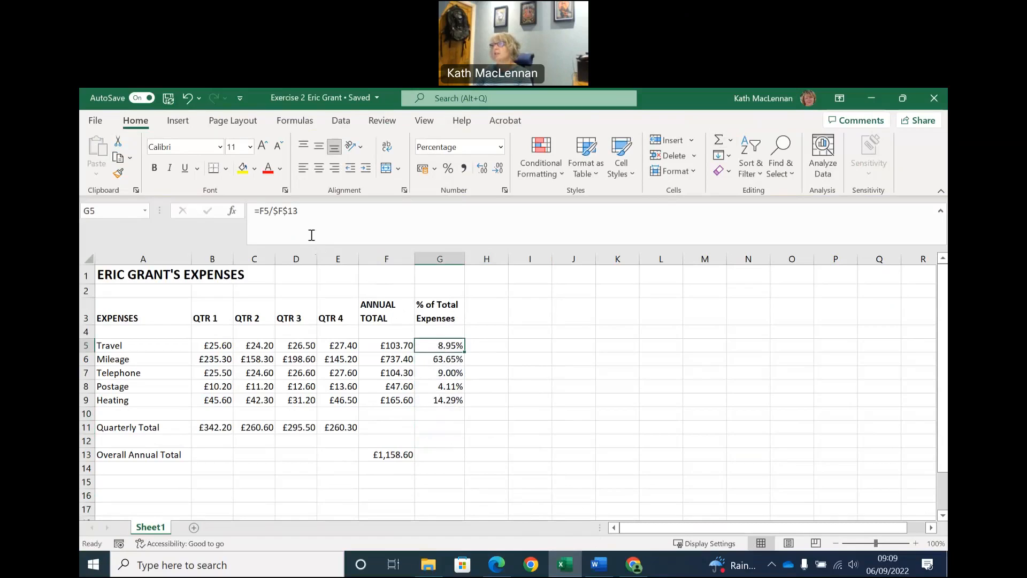
click(448, 361)
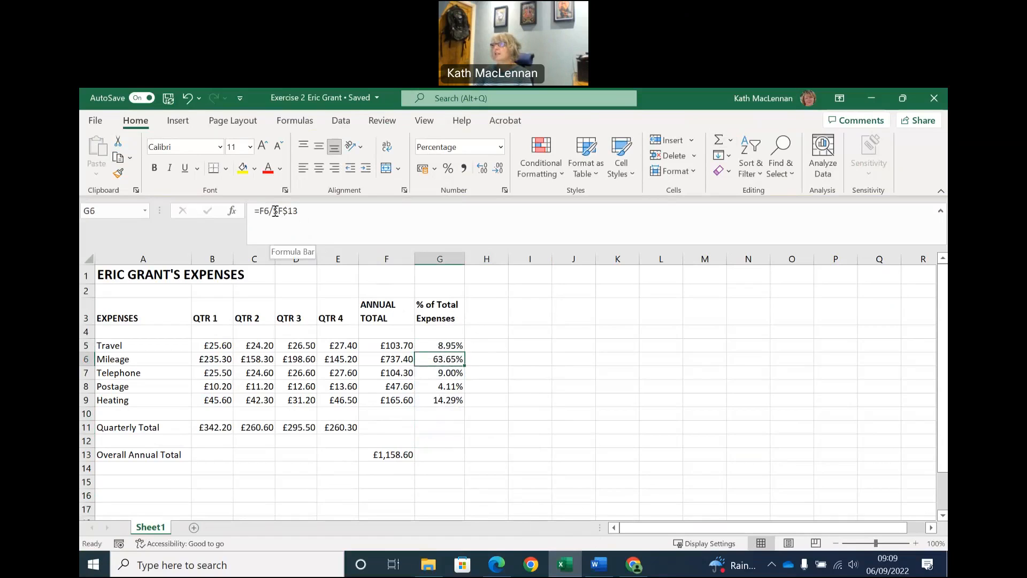
click(439, 373)
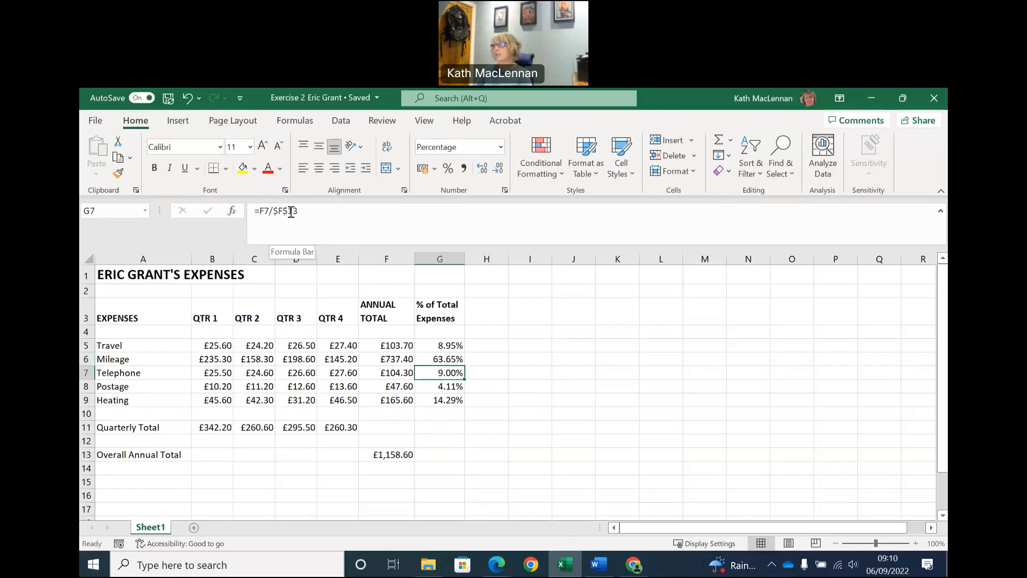
click(455, 387)
click(451, 400)
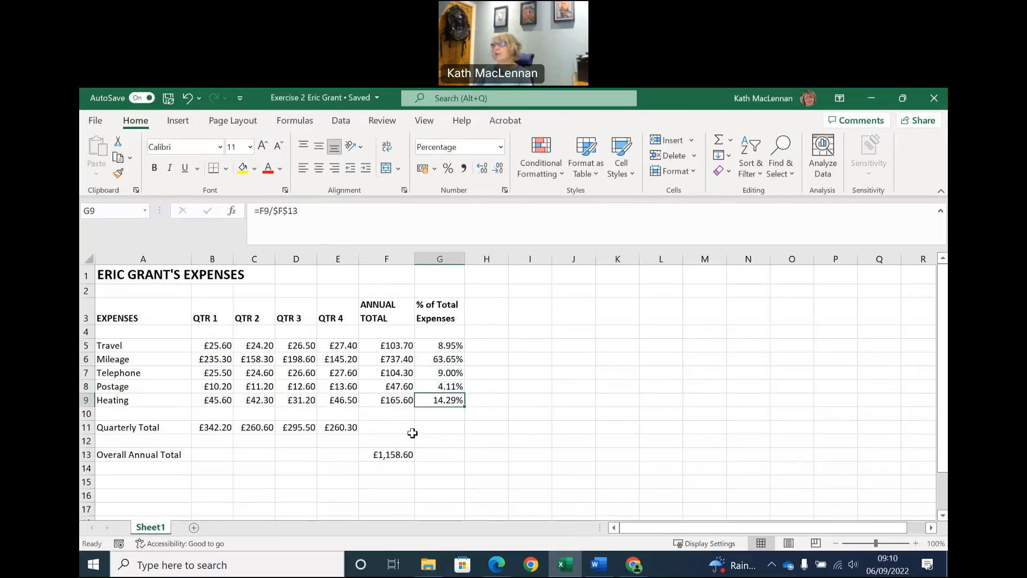
click(389, 456)
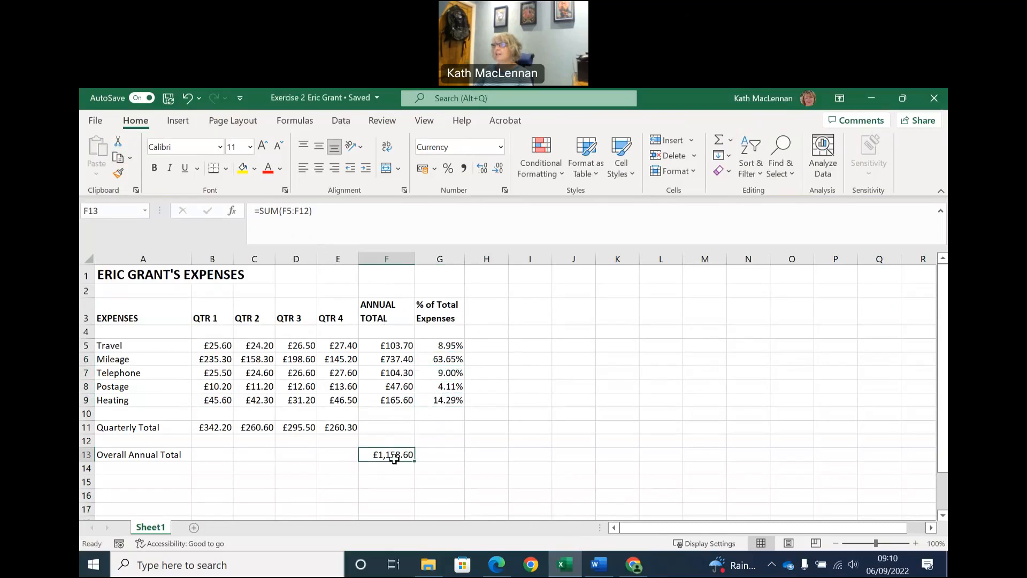
click(450, 400)
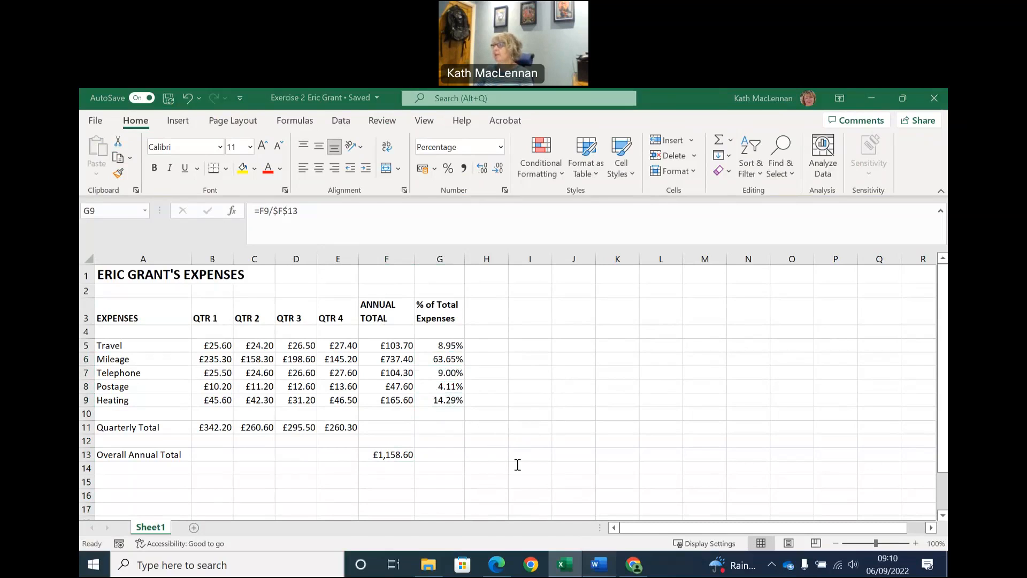
Following the Word instruction on the main heading, apply Thick Outside Borders around A1:C1 in the Excel sheet.
key(alt+Tab)
scroll(567, 426, down, 1)
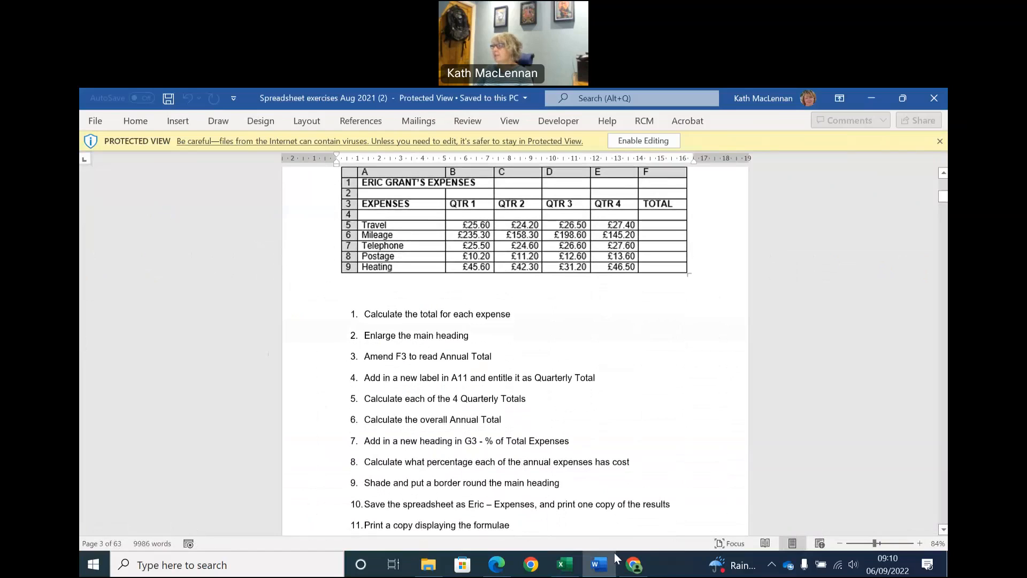
click(565, 565)
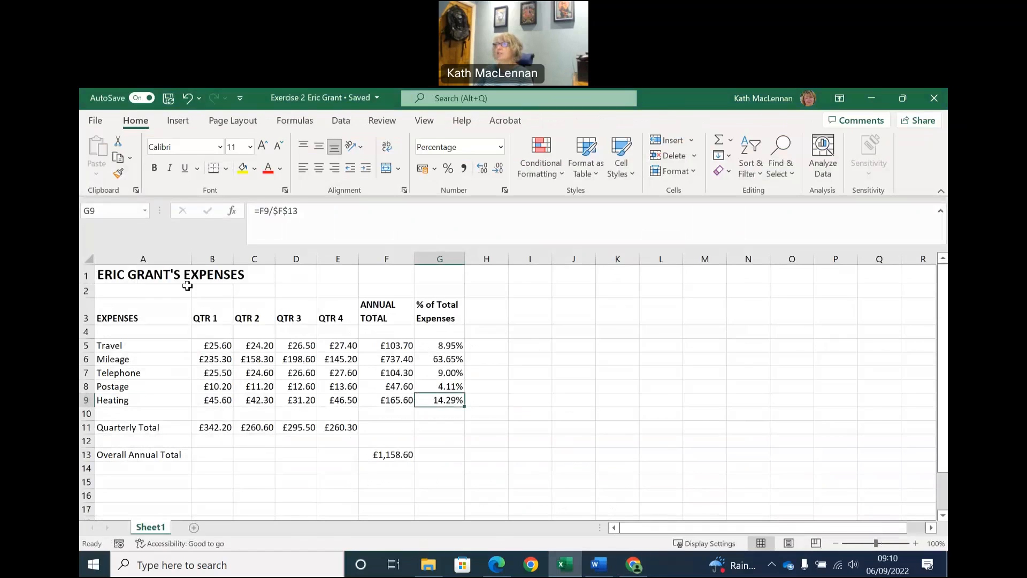
click(154, 277)
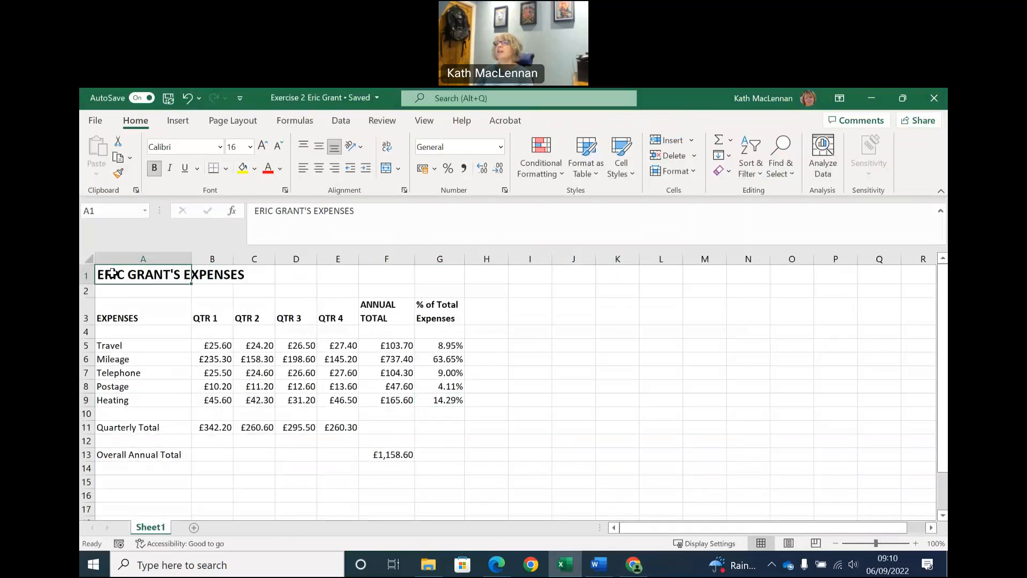
drag(111, 274, 261, 276)
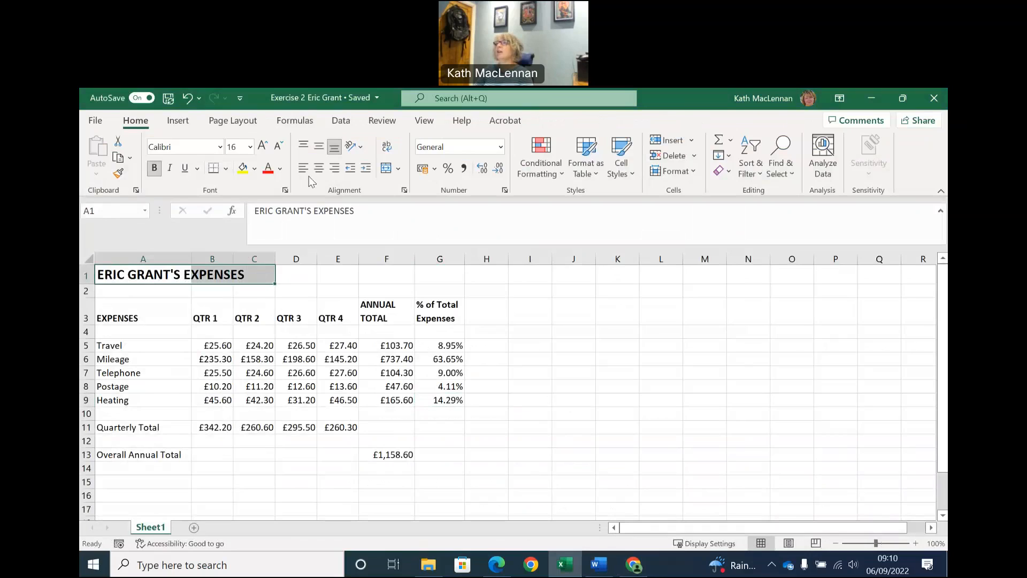
click(227, 169)
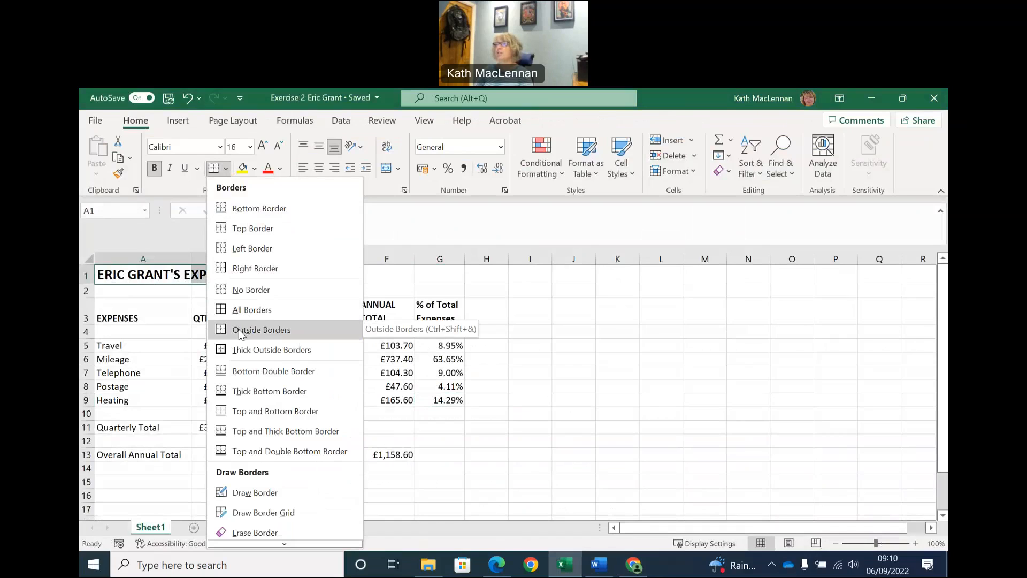
click(238, 350)
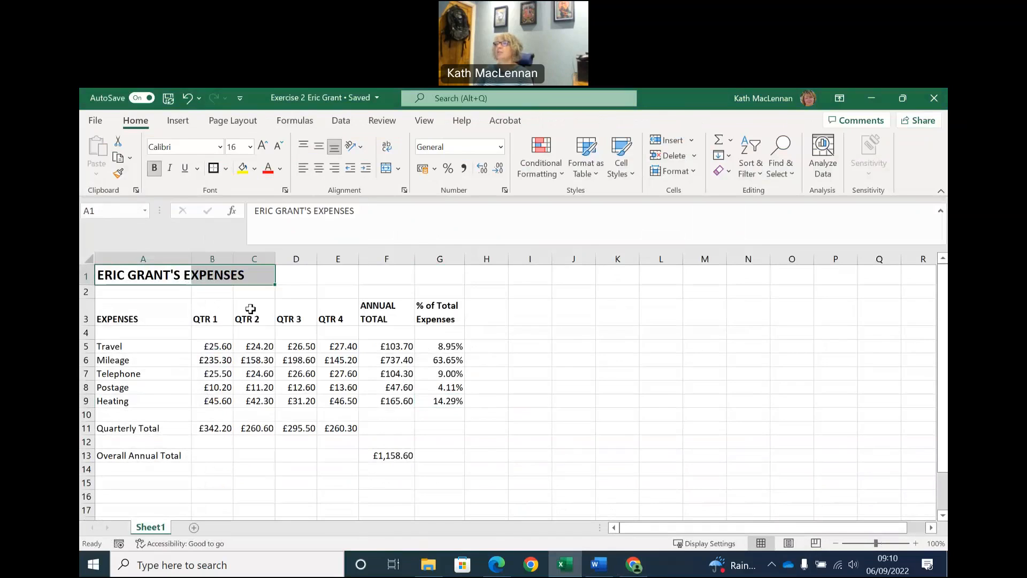
click(311, 276)
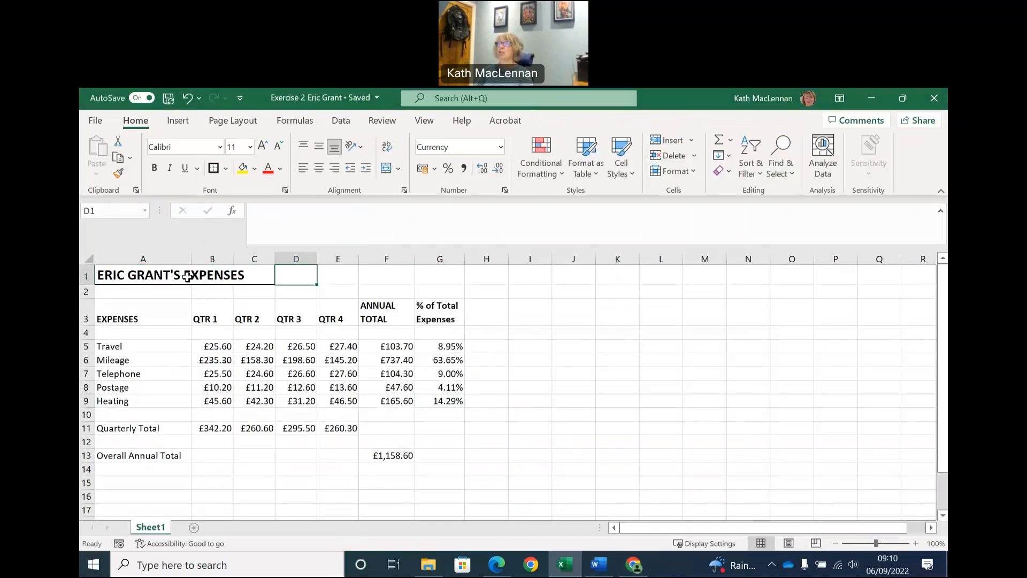
Shade the main heading range A1:C1 with a light gold fill through Format Cells, and undo the fill.
drag(142, 275, 259, 275)
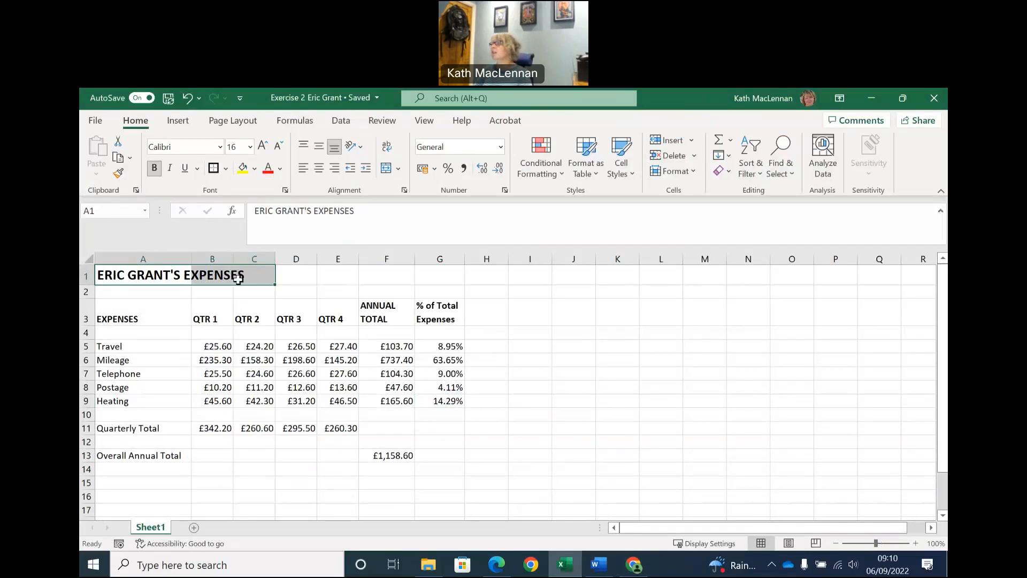
right_click(183, 281)
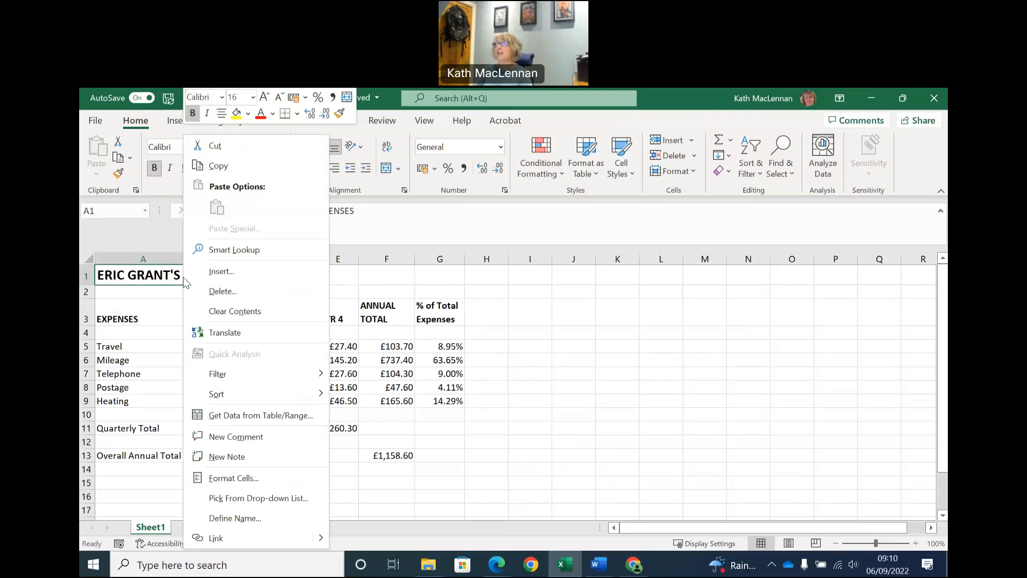
click(261, 477)
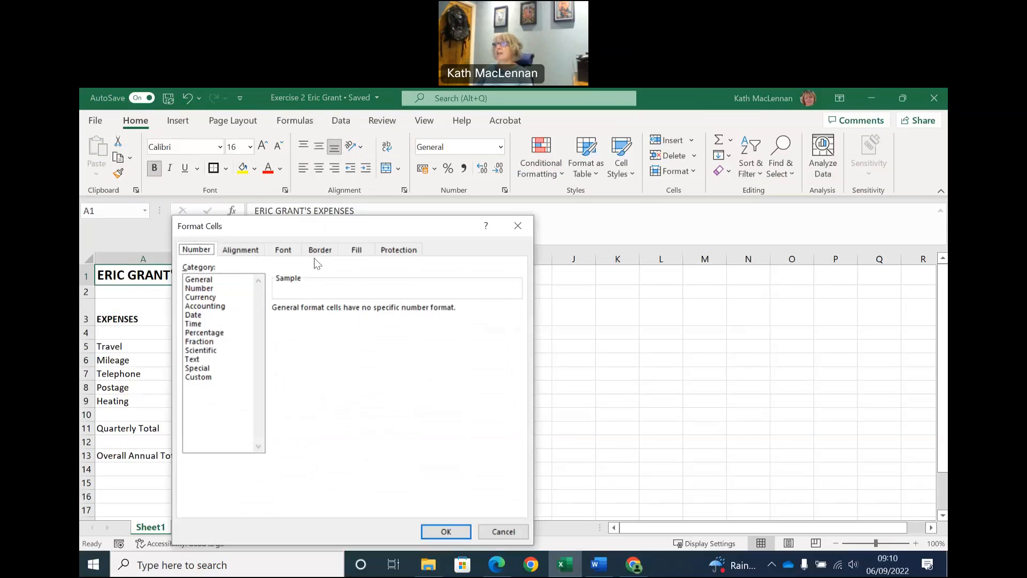
click(362, 252)
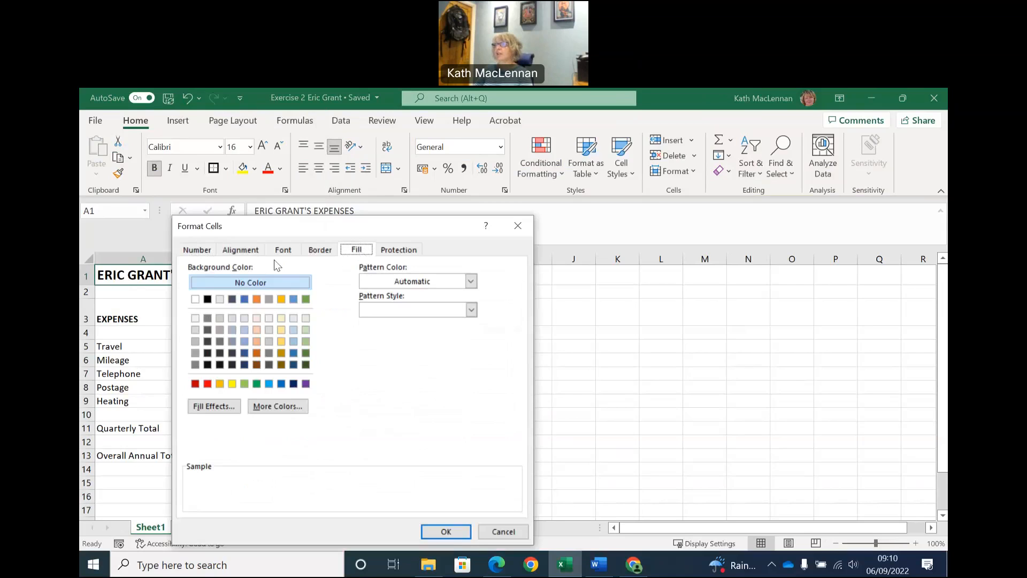
click(280, 319)
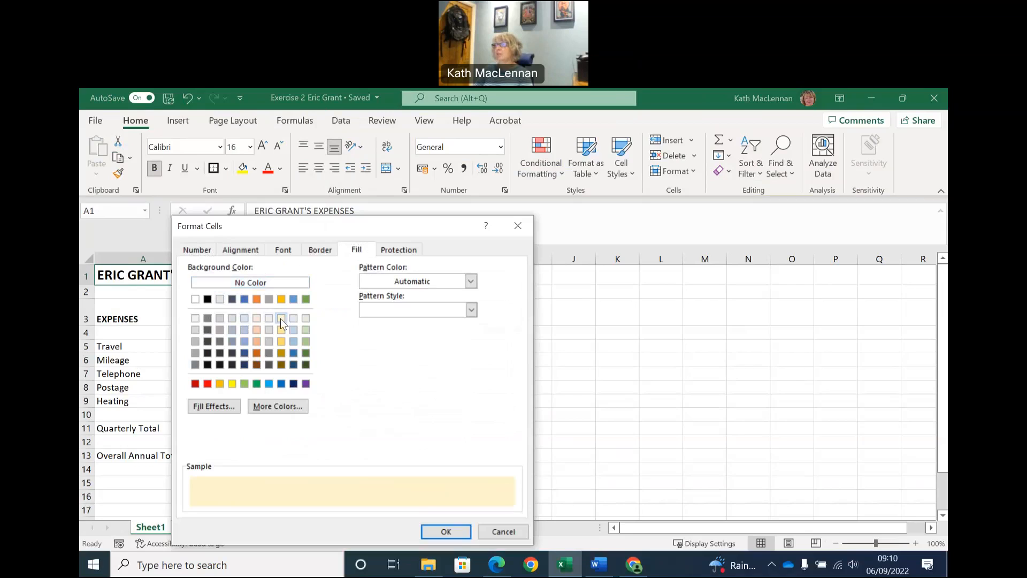
click(446, 532)
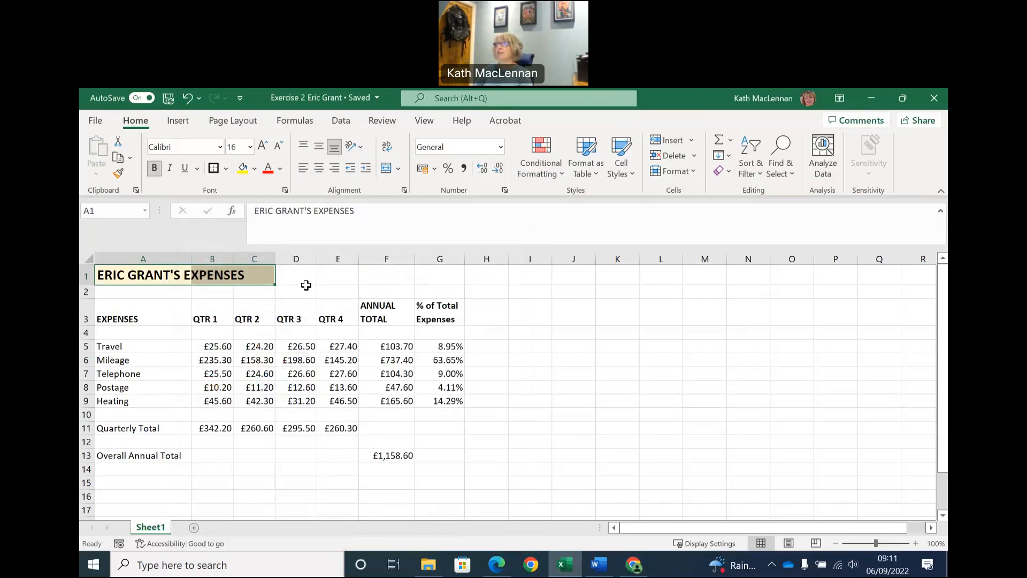
click(187, 102)
Shade the main heading range A1:C1 with the light gold theme fill color.
drag(122, 274, 262, 275)
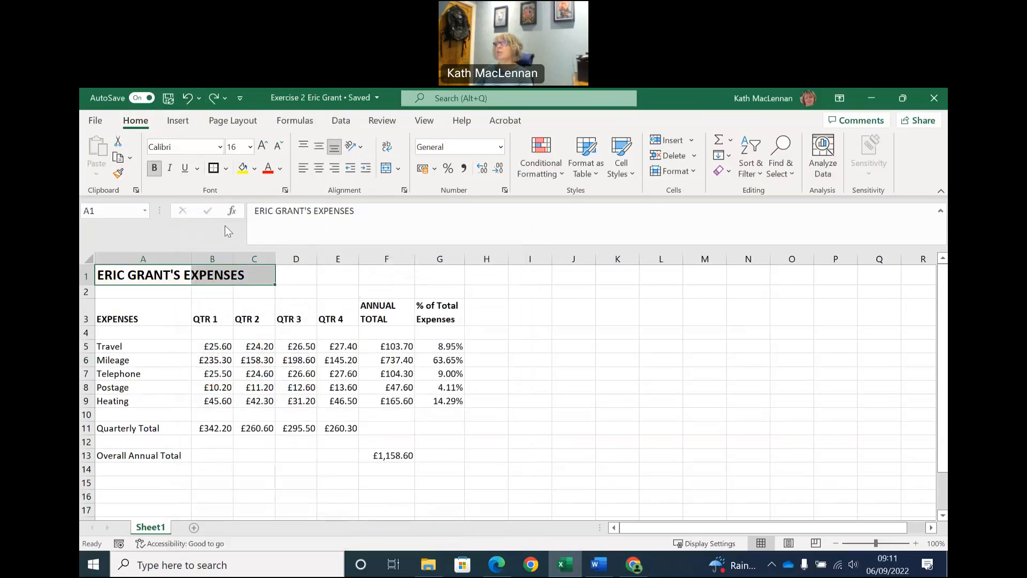
click(255, 169)
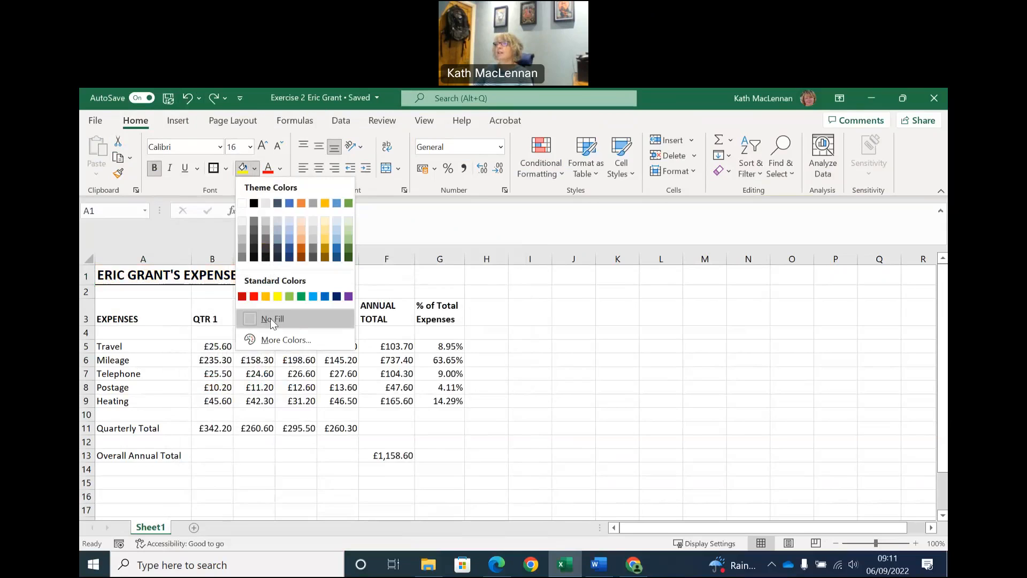
click(329, 223)
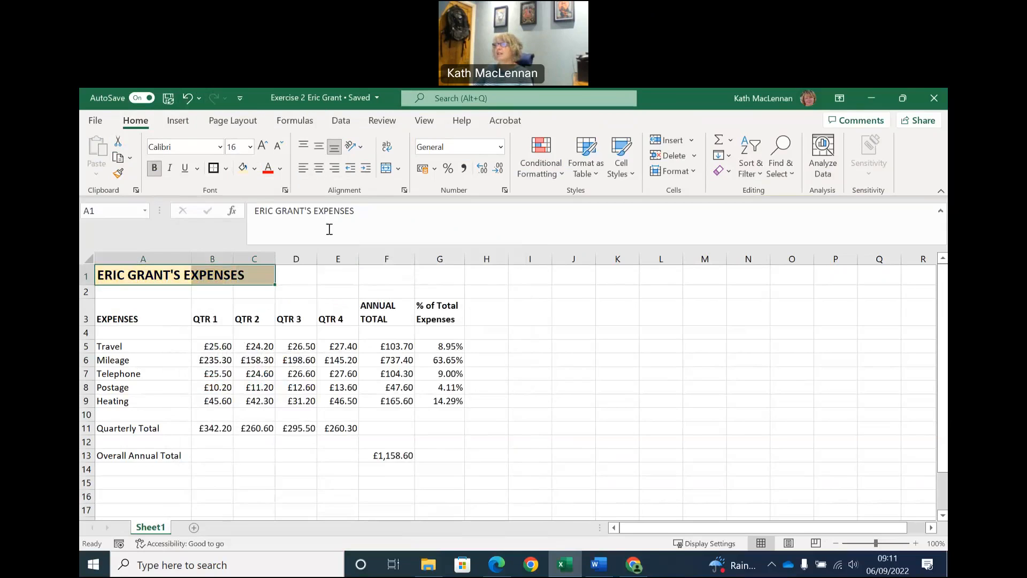
click(308, 282)
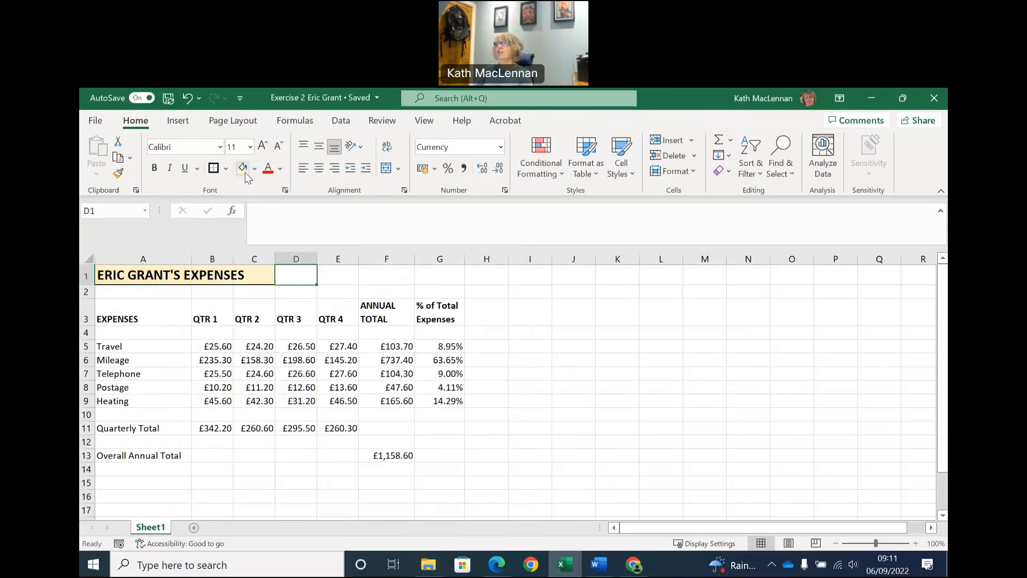
click(131, 275)
drag(131, 275, 250, 274)
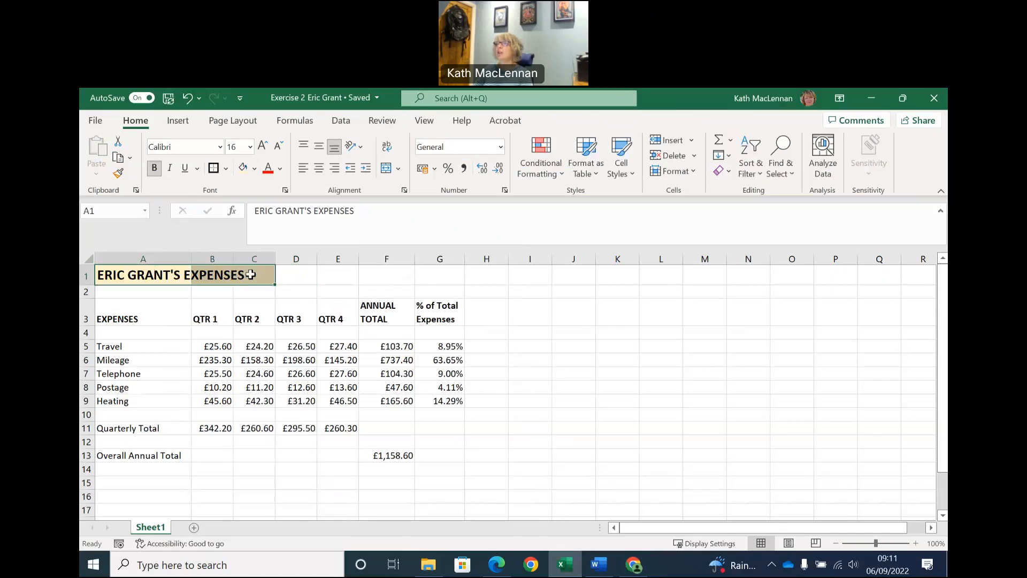
right_click(250, 274)
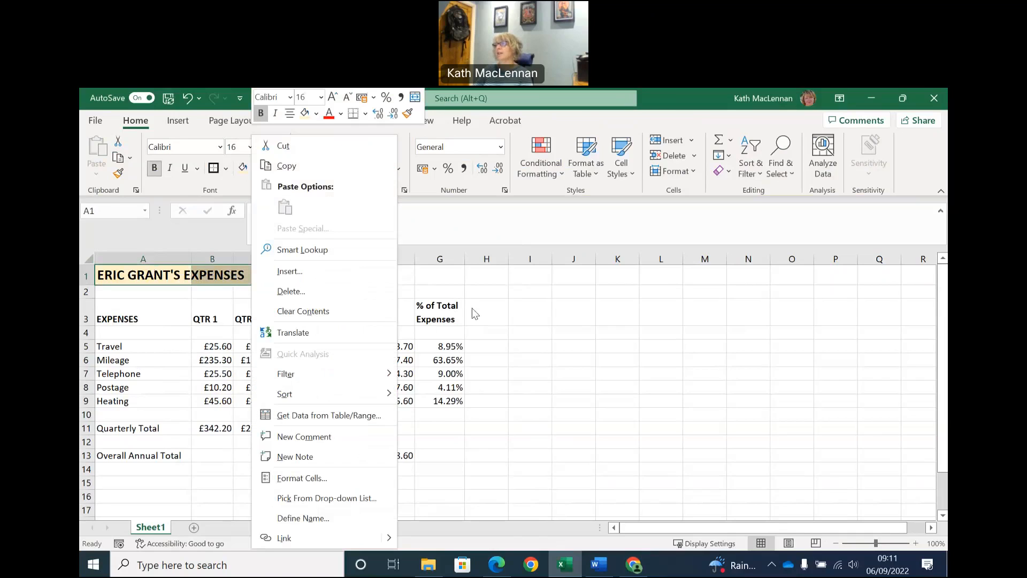
key(Escape)
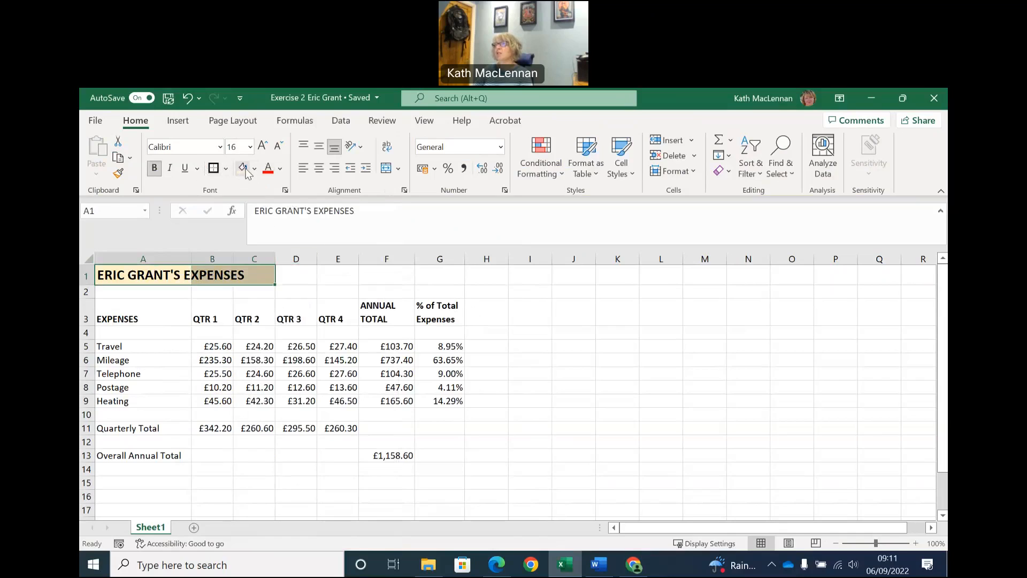
Check the save instruction in the Word exercise, and start saving a copy of the Excel workbook to OneDrive.
click(596, 569)
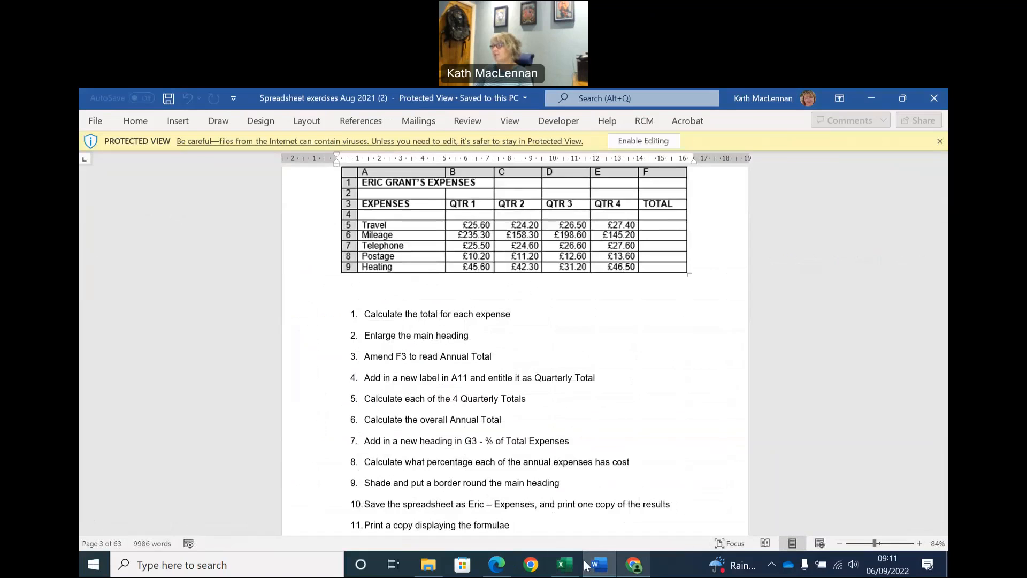
click(566, 566)
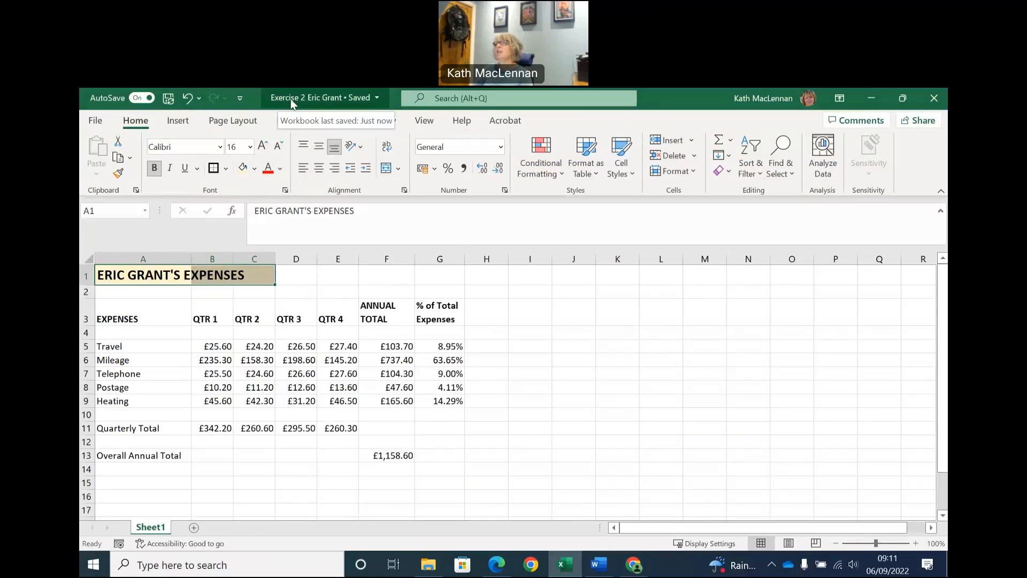
click(96, 120)
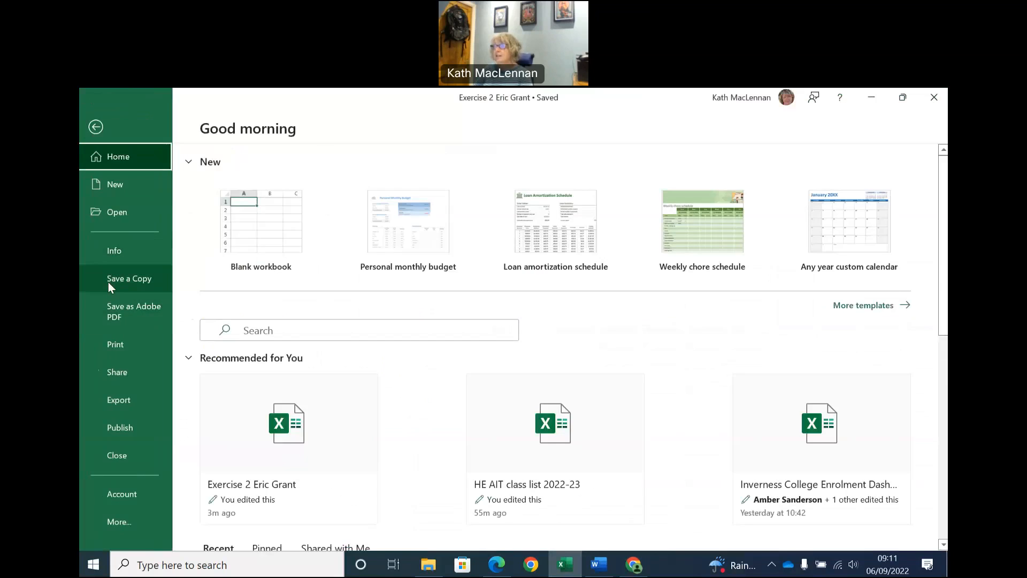
click(108, 281)
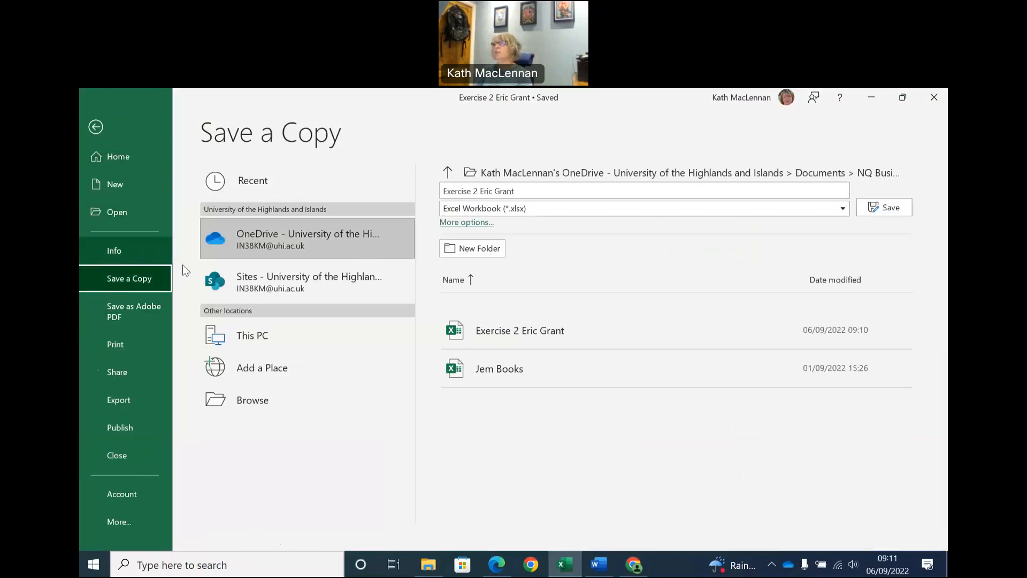
click(281, 282)
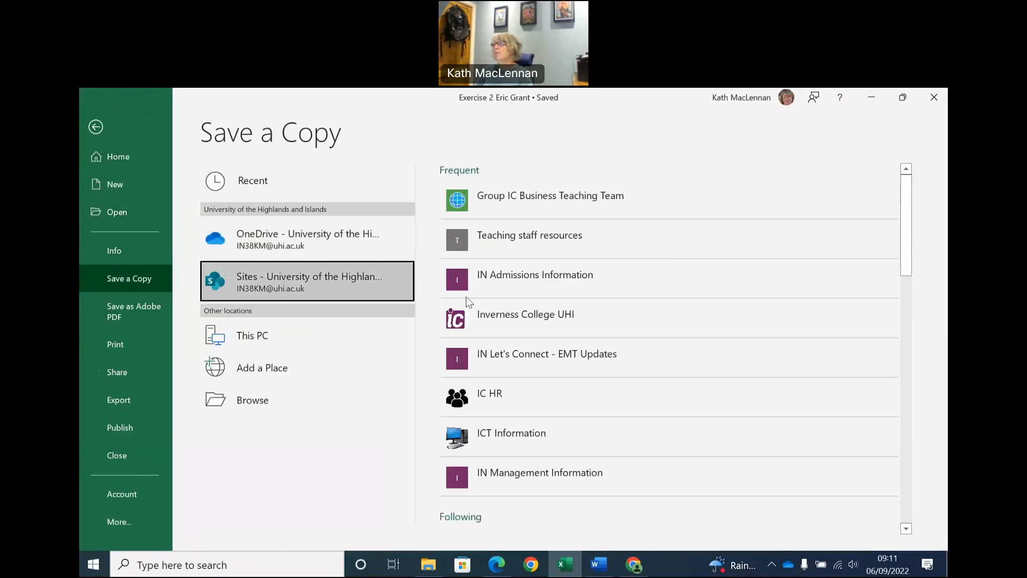
click(304, 239)
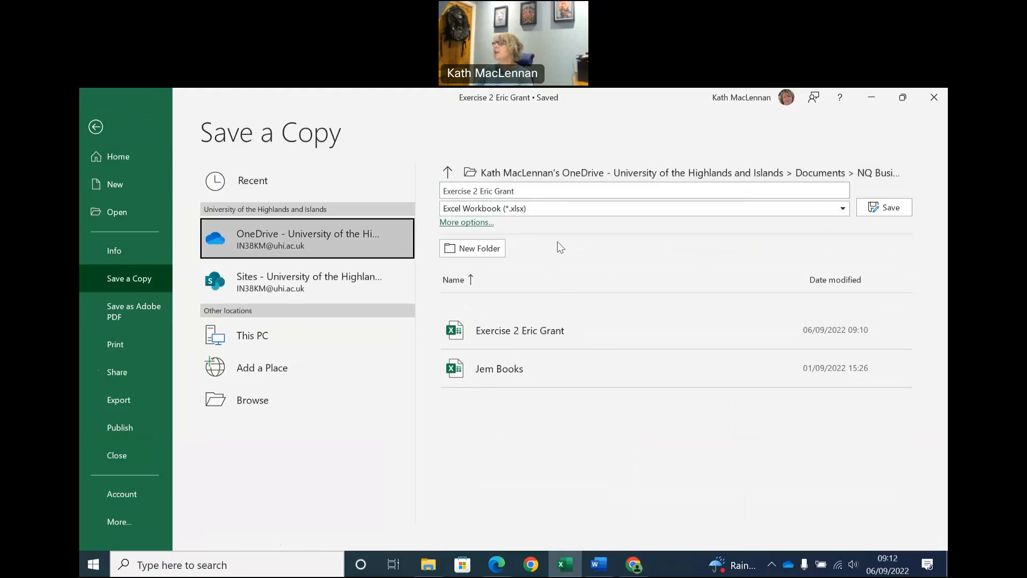
Rename the copy as Eric - Expenses, rechecking the Word instruction for the name, and save it as an Excel Workbook.
click(534, 191)
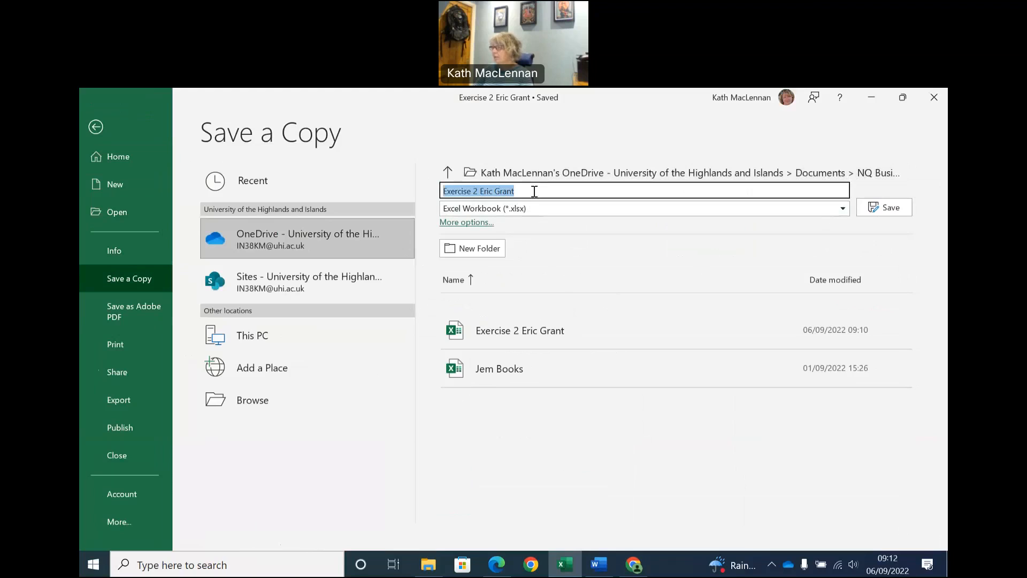
click(599, 564)
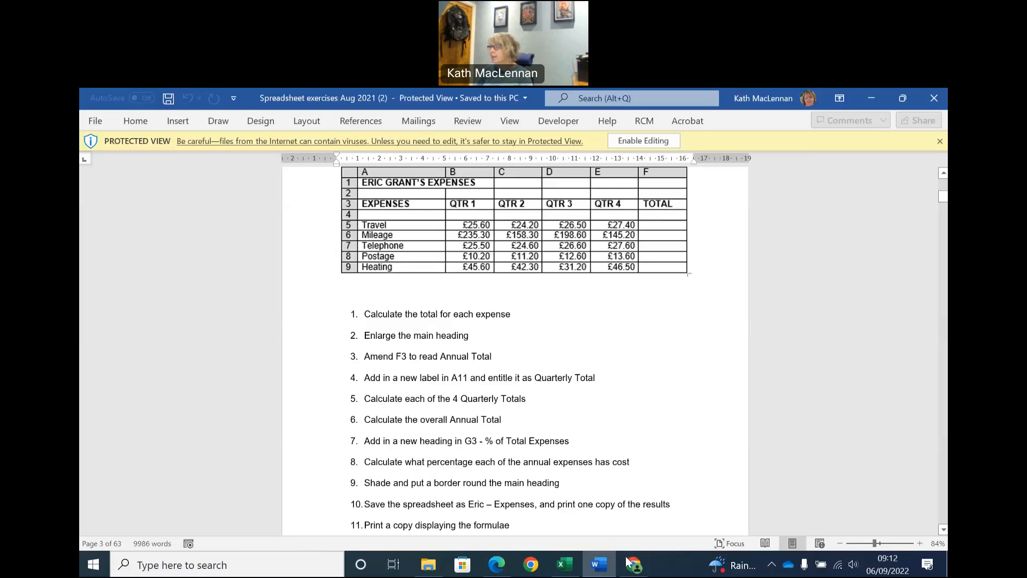
click(431, 566)
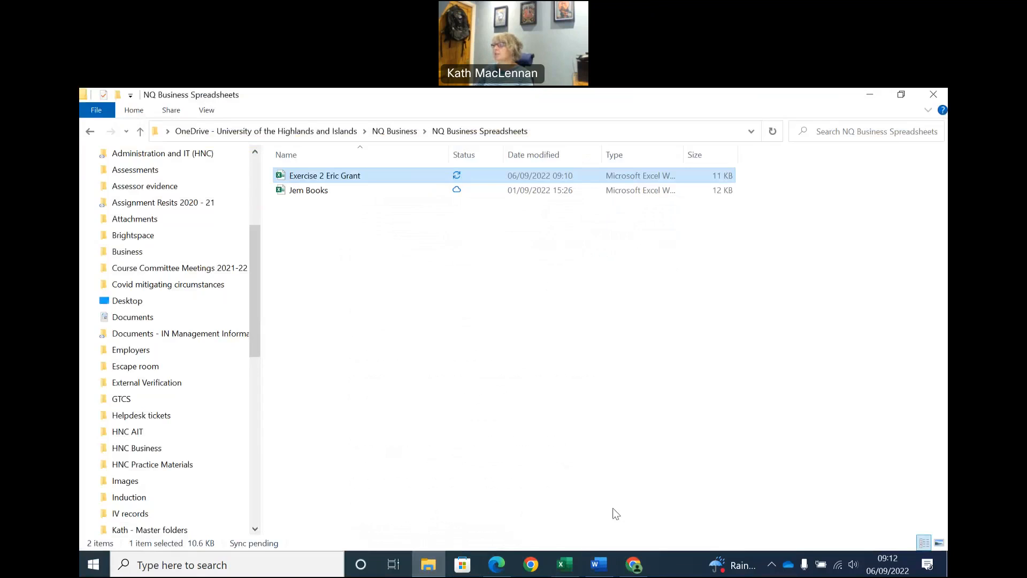
click(563, 567)
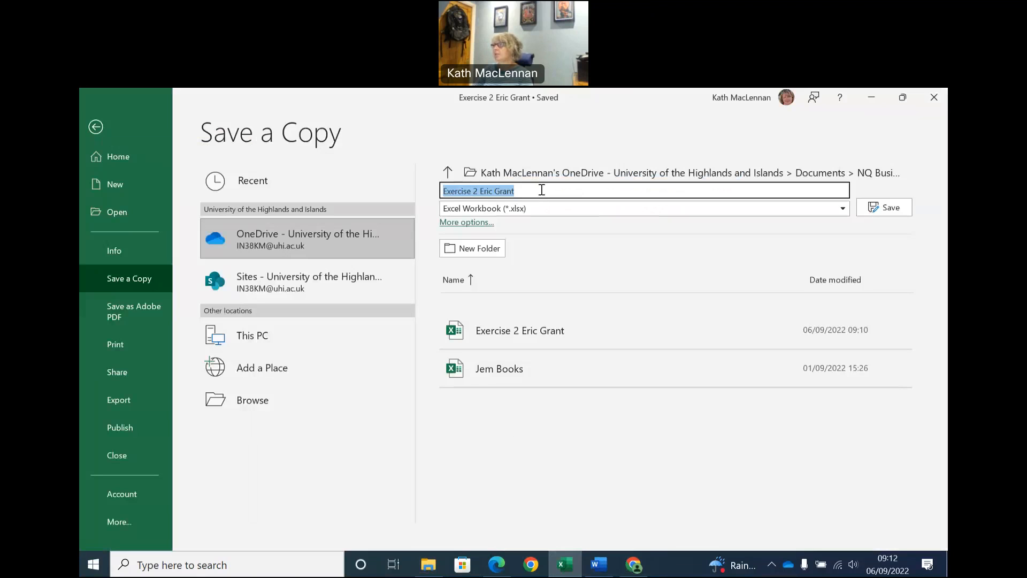
click(541, 192)
key(BackSpace)
key(BackSpace)
key(BackSpace)
key(BackSpace)
key(BackSpace)
key(BackSpace)
key(BackSpace)
key(BackSpace)
key(BackSpace)
key(BackSpace)
key(BackSpace)
key(BackSpace)
key(BackSpace)
key(BackSpace)
key(BackSpace)
key(BackSpace)
key(BackSpace)
key(BackSpace)
key(BackSpace)
text(Eric - Expenses)
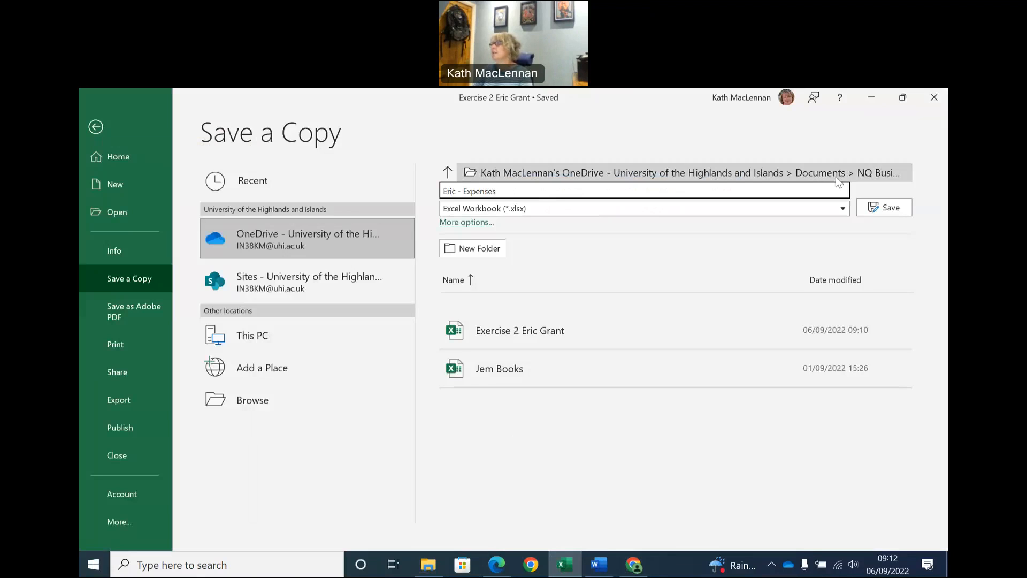
click(891, 210)
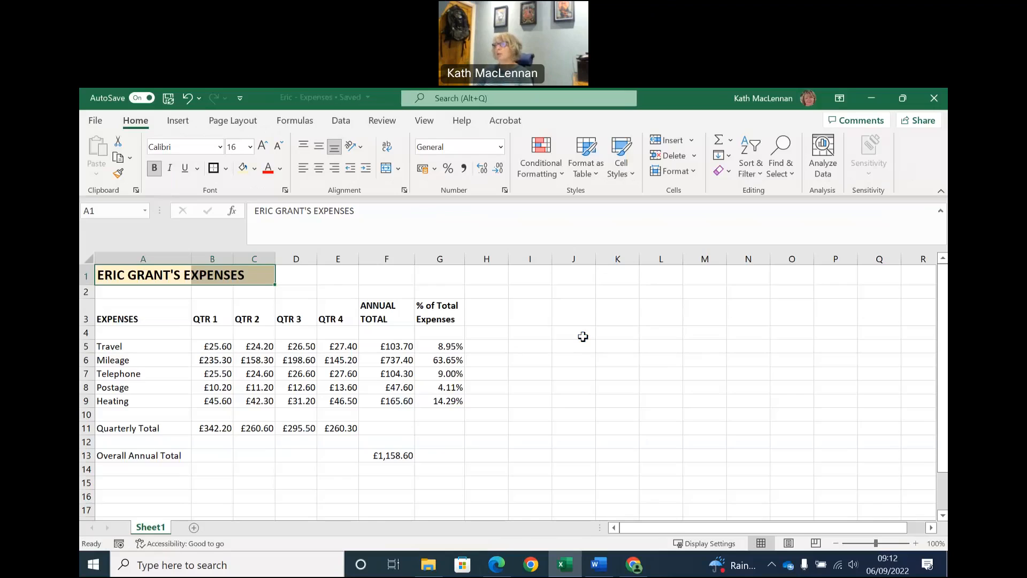
Preview how the expenses sheet will print, and return to the worksheet.
click(465, 289)
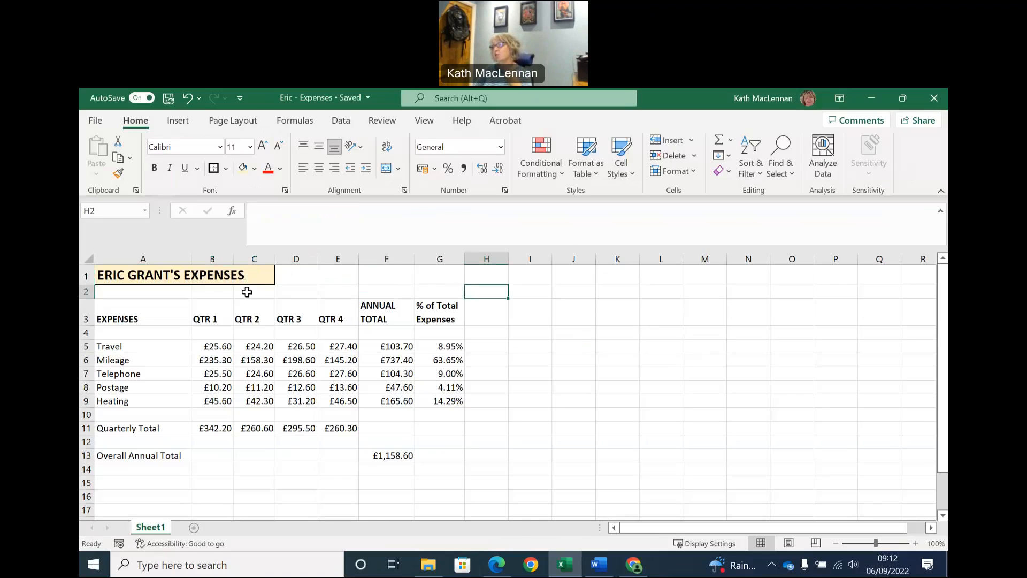
click(94, 123)
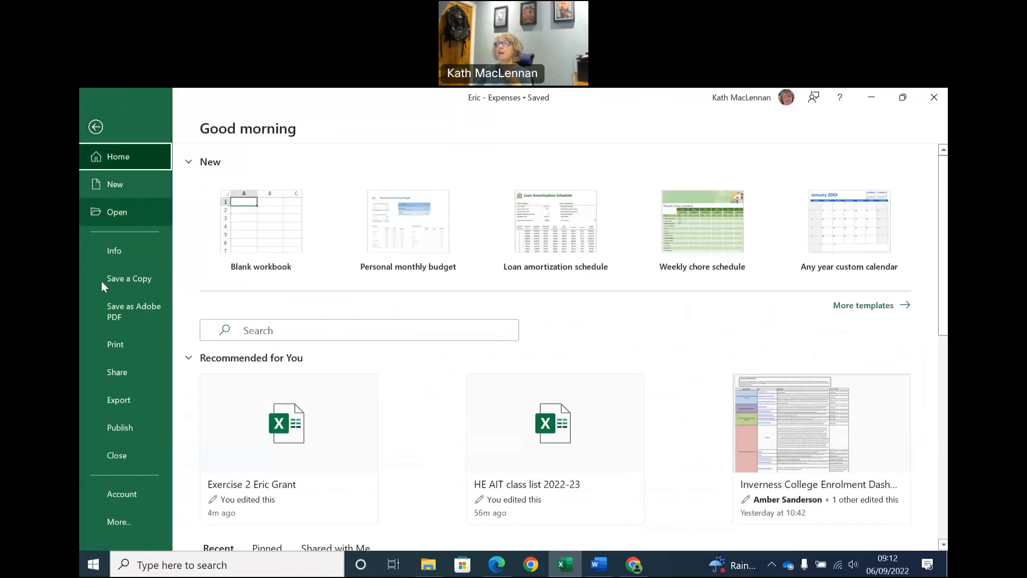
click(121, 347)
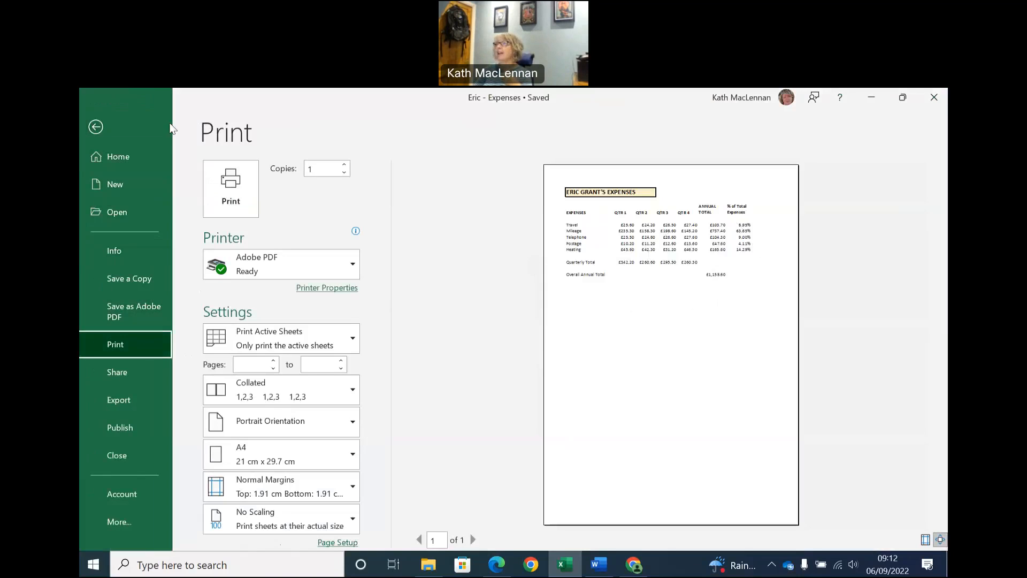
click(97, 125)
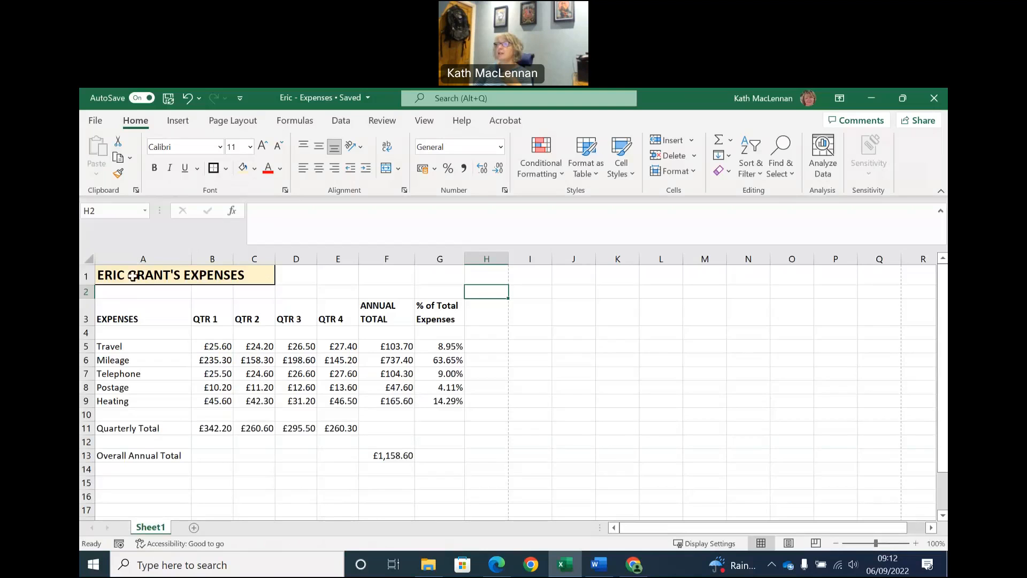
Widen column A until the whole main heading fits inside it.
click(178, 258)
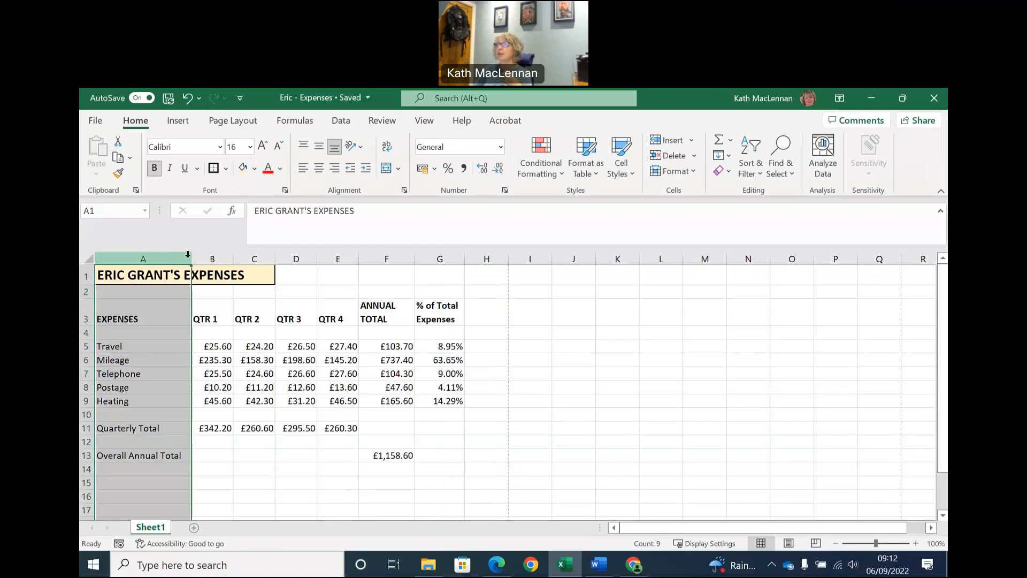
drag(192, 257, 255, 258)
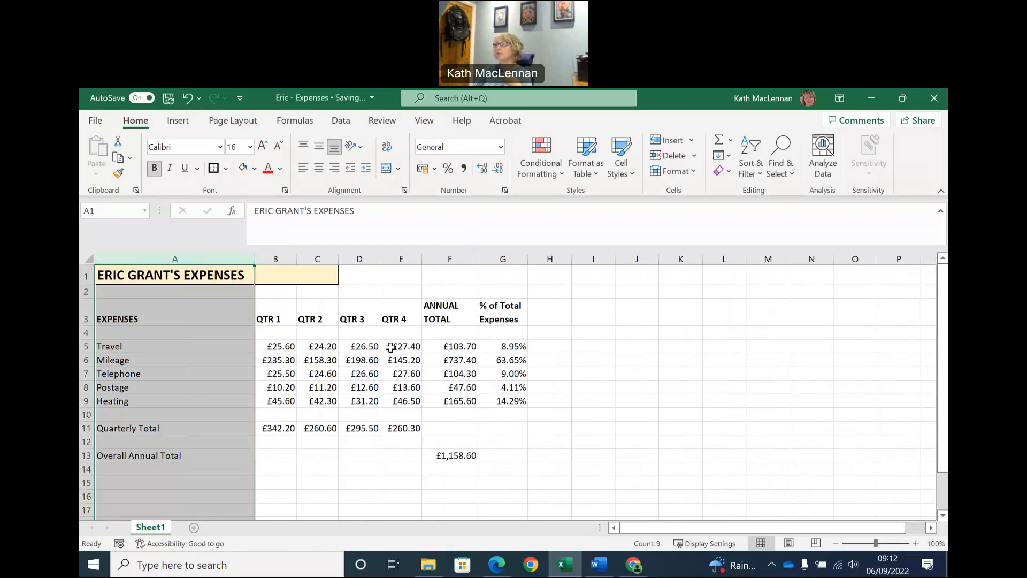
click(397, 279)
Preview both printed pages of the expenses sheet, and set the print layout to Landscape Orientation.
click(95, 122)
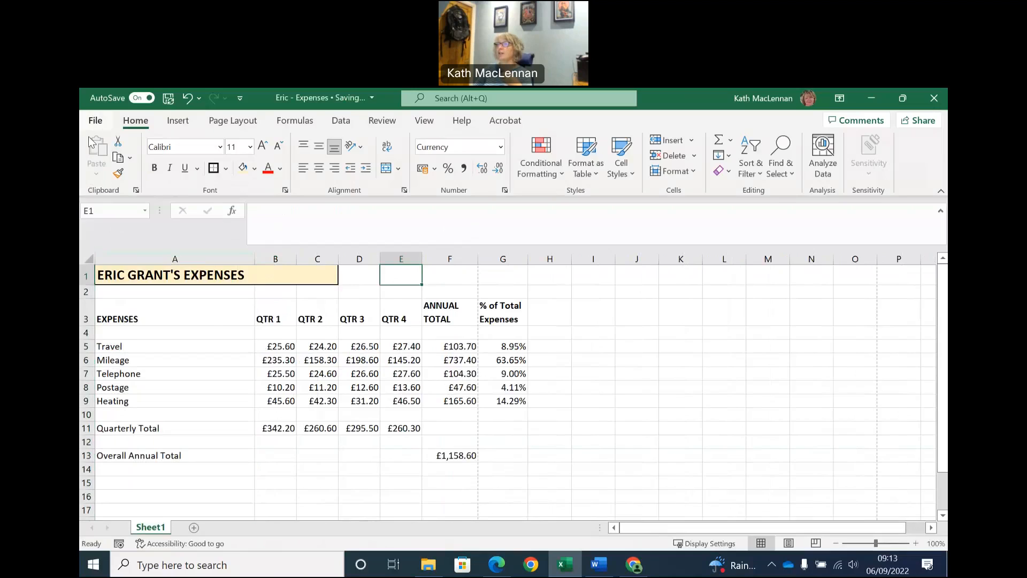
click(123, 348)
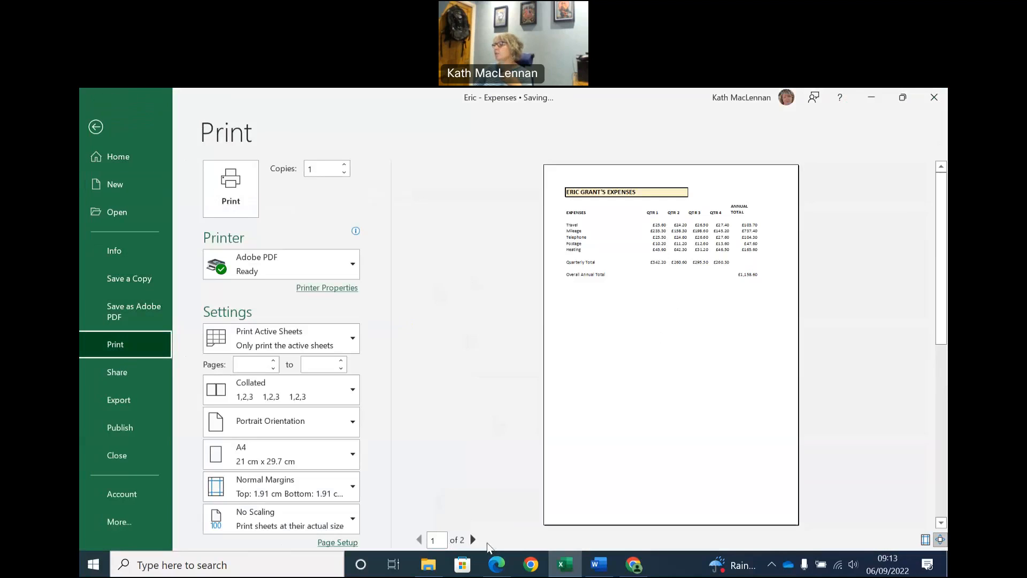
click(472, 540)
click(419, 539)
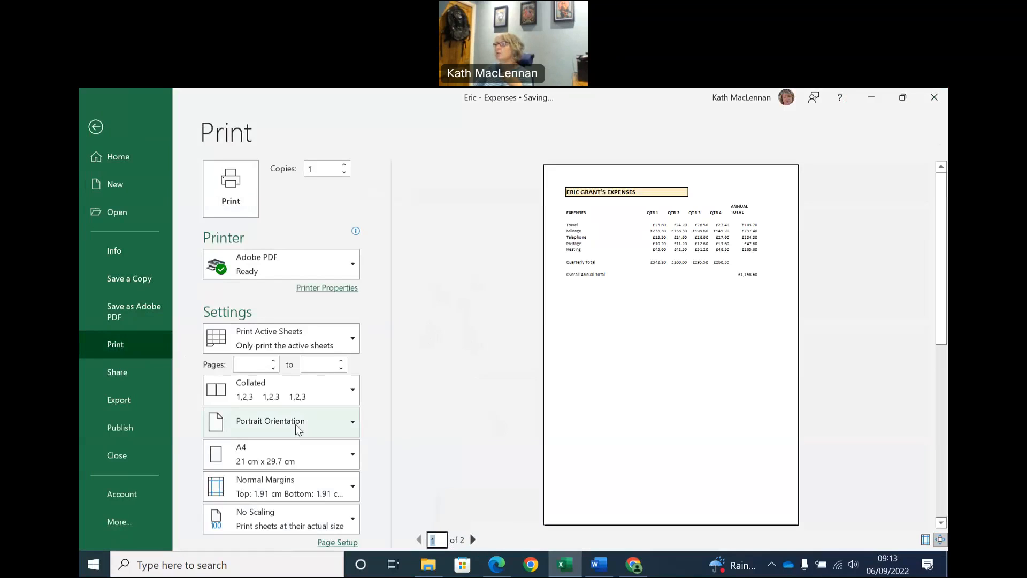
click(352, 427)
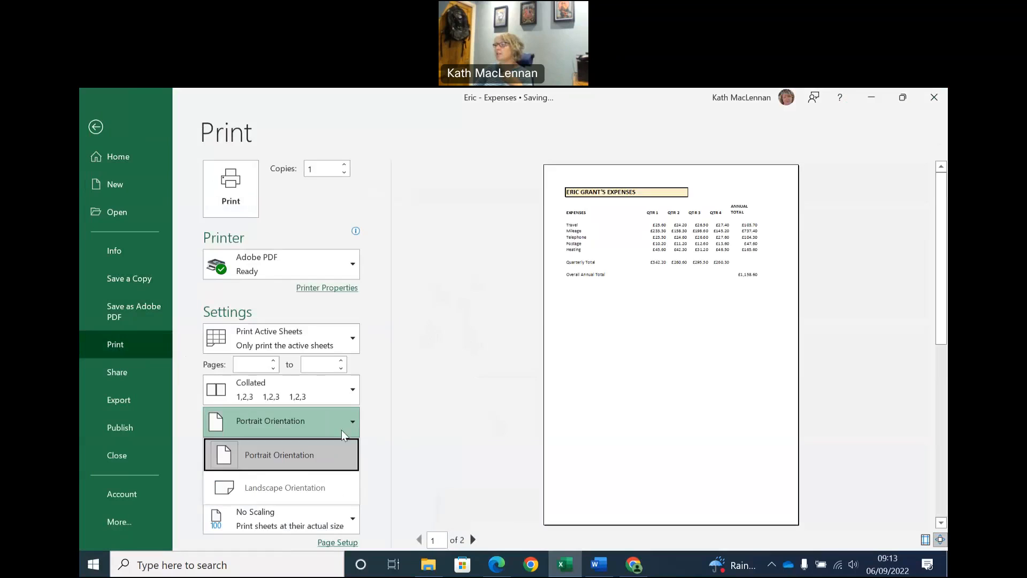
click(324, 488)
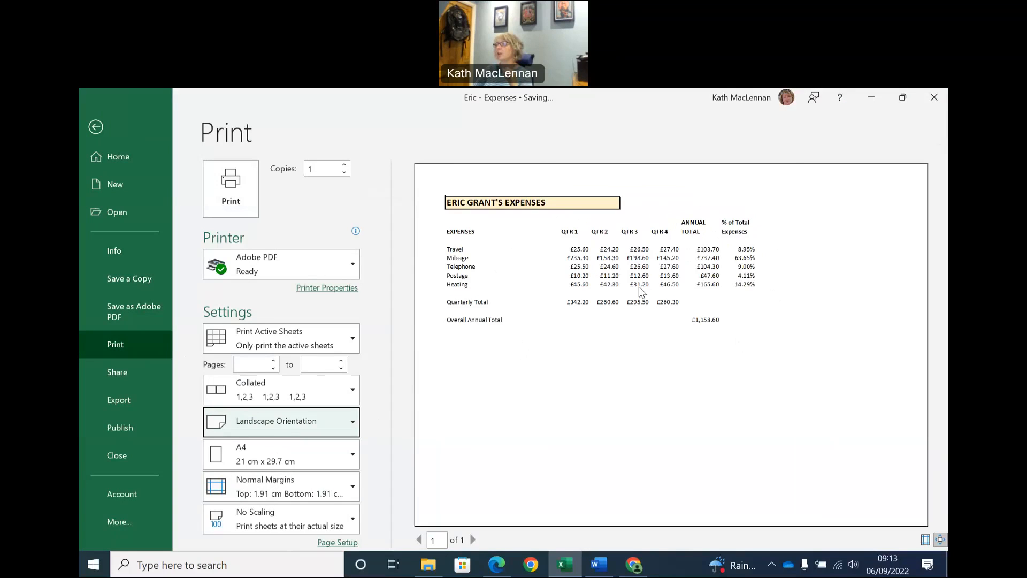
Review the print scaling and orientation choices, keeping No Scaling and Landscape Orientation.
click(352, 519)
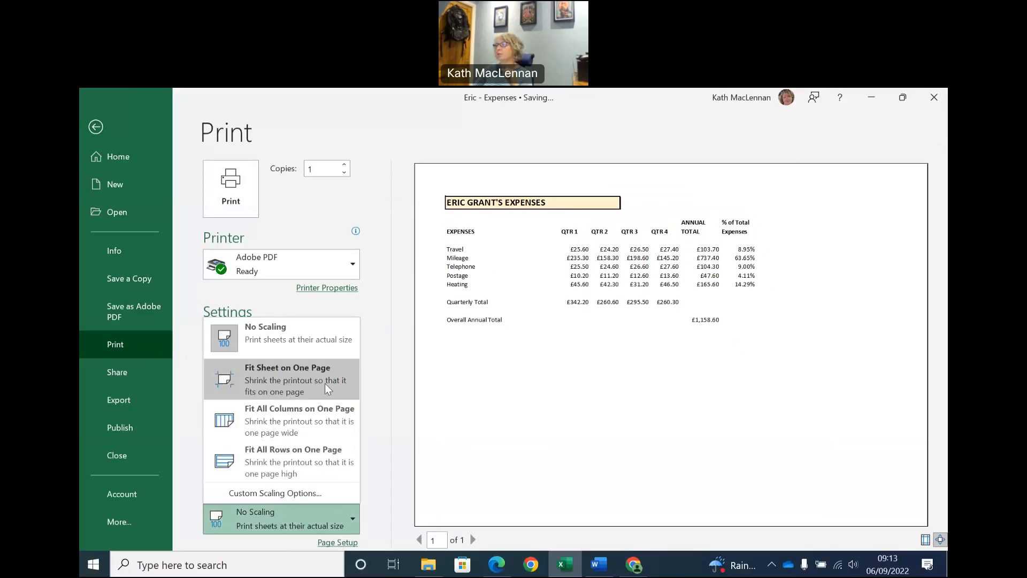
click(339, 466)
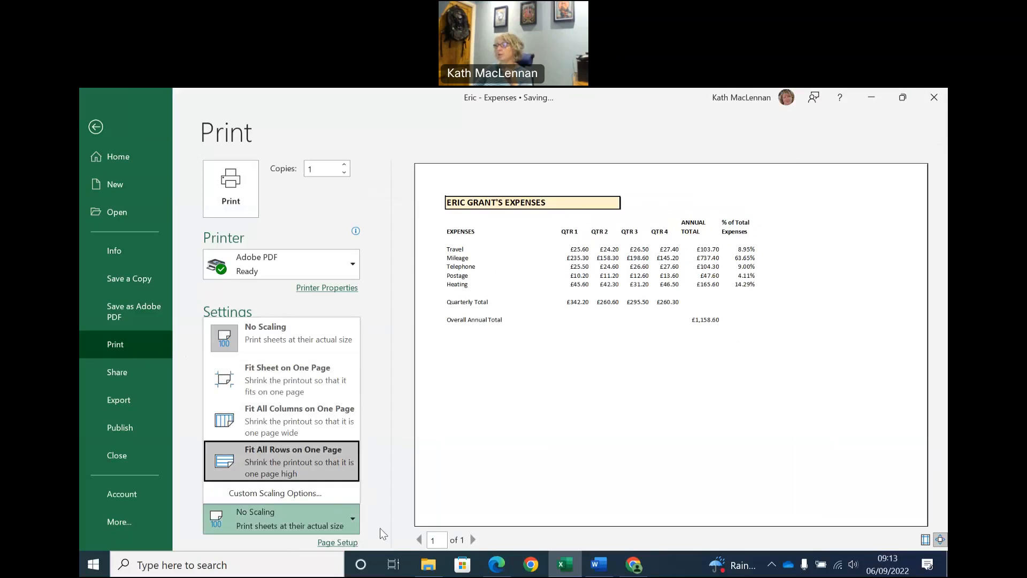
click(399, 370)
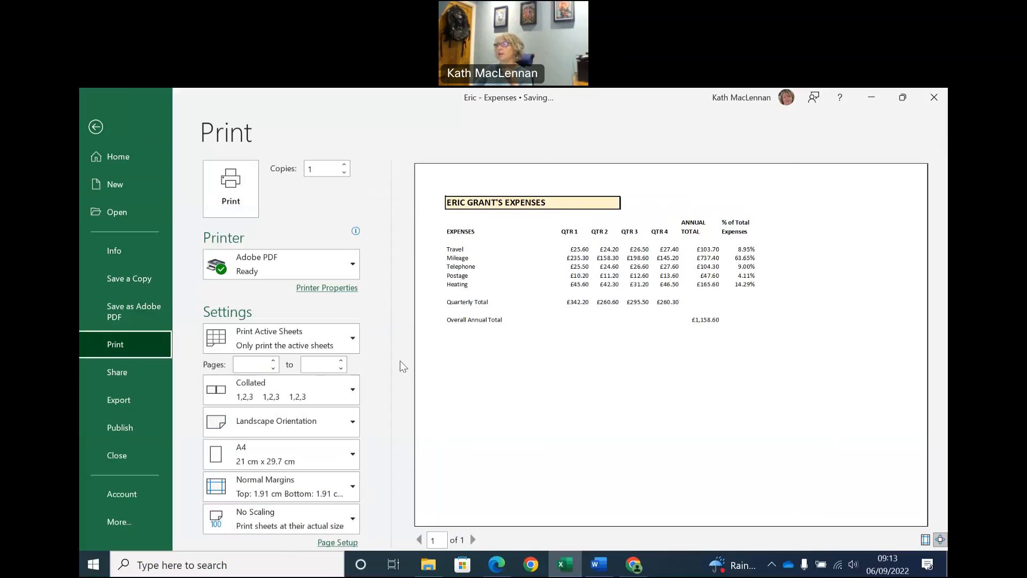
click(272, 426)
click(391, 418)
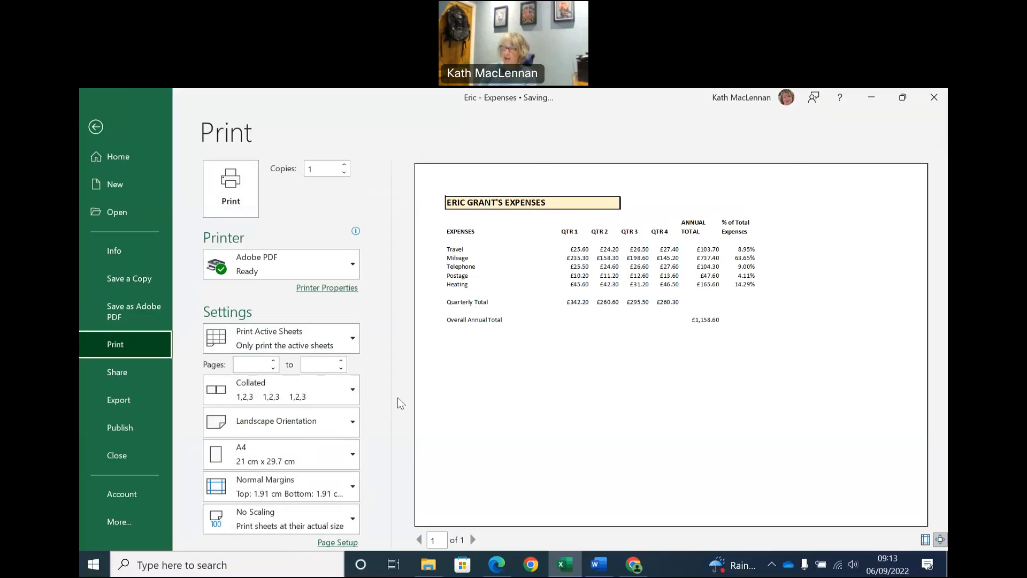
Capture a screenshot of the landscape print preview, and paste it into a new blank Word document.
key(super+shift+s)
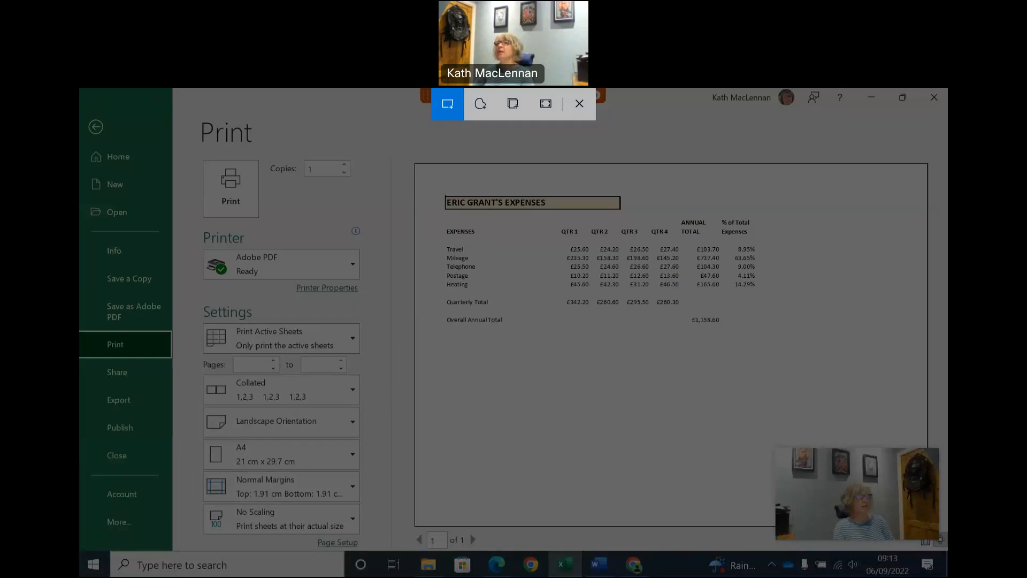
drag(84, 97, 898, 449)
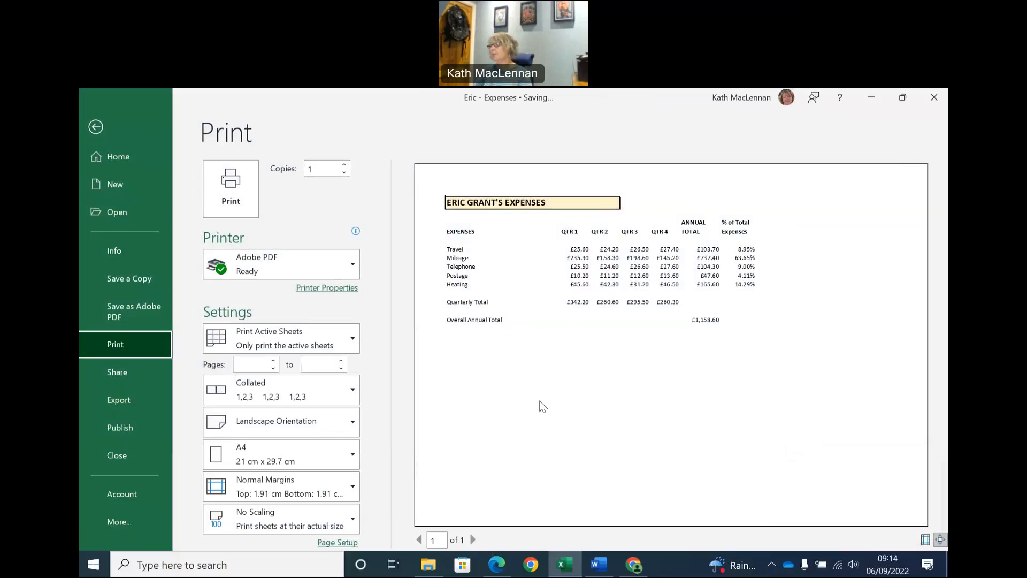
click(92, 571)
click(410, 204)
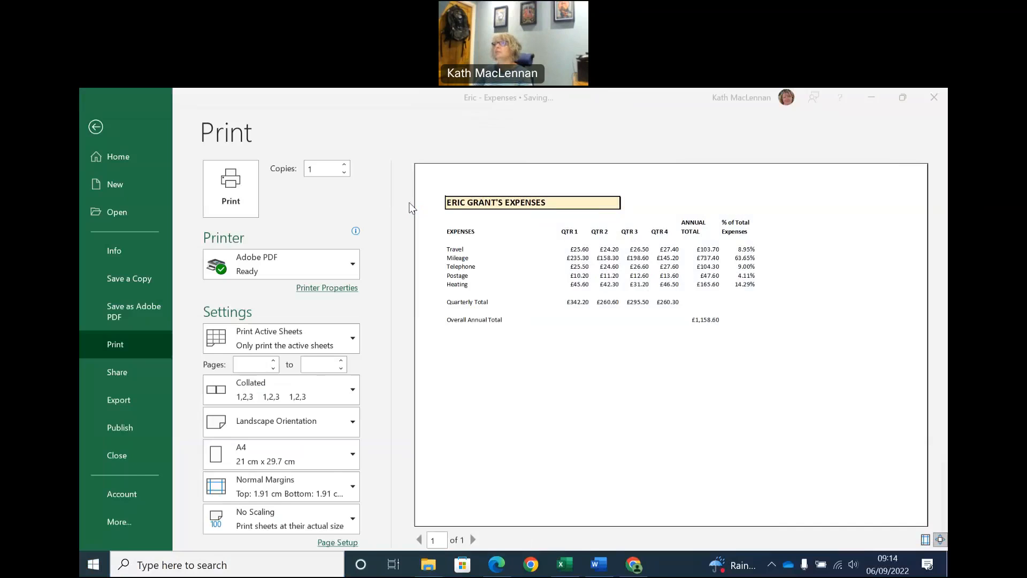
click(249, 223)
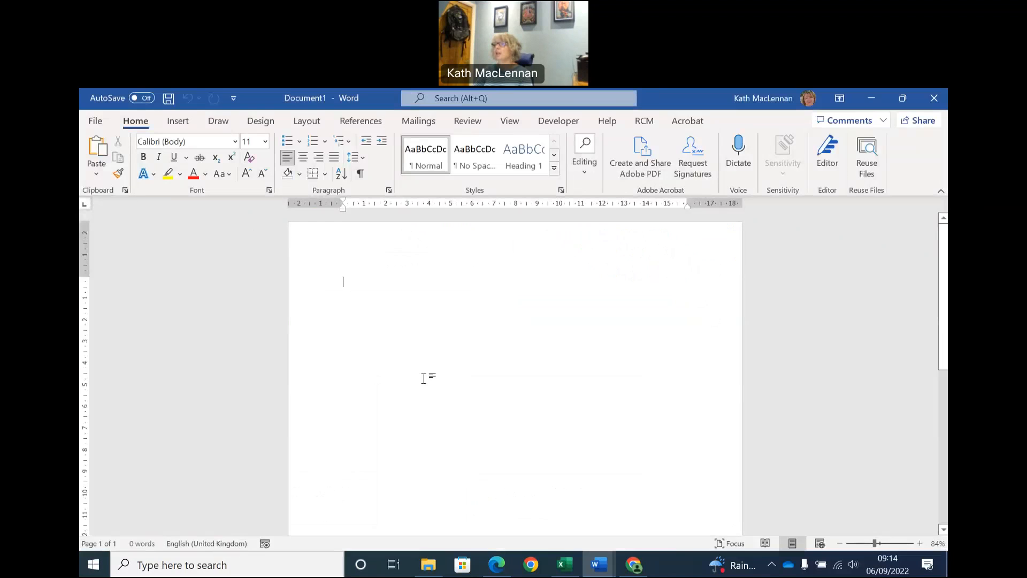
right_click(351, 280)
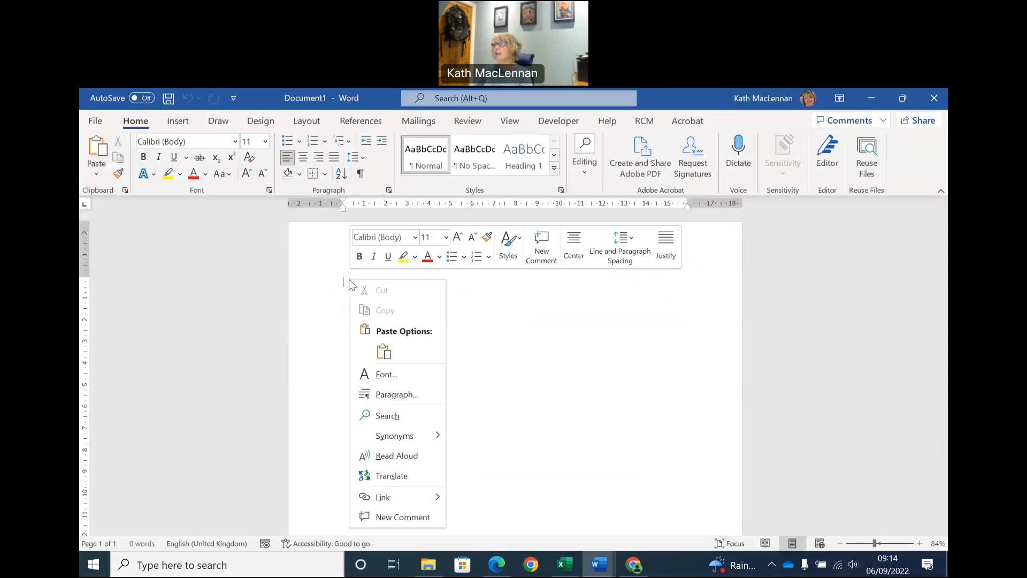
click(384, 351)
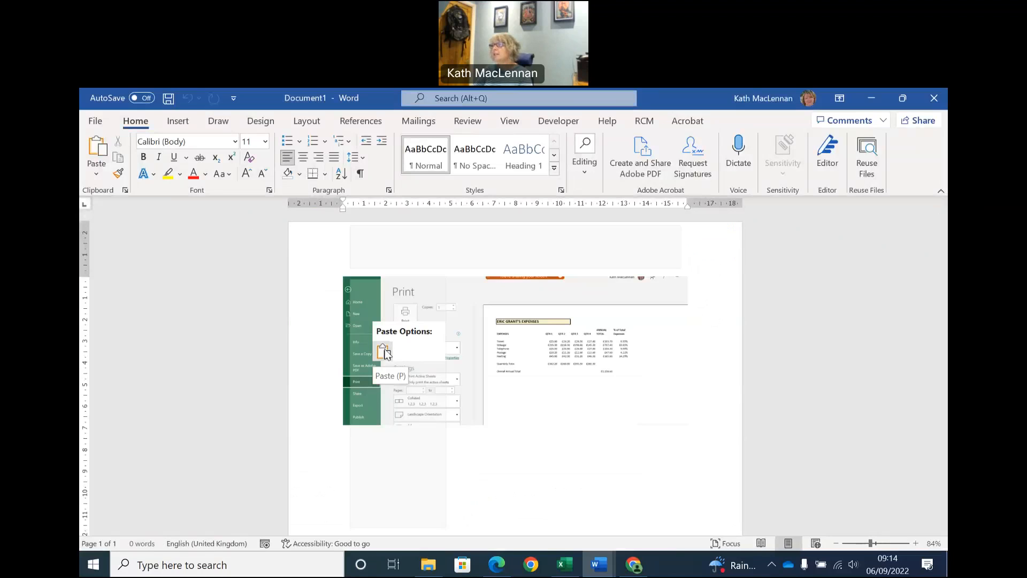
click(384, 351)
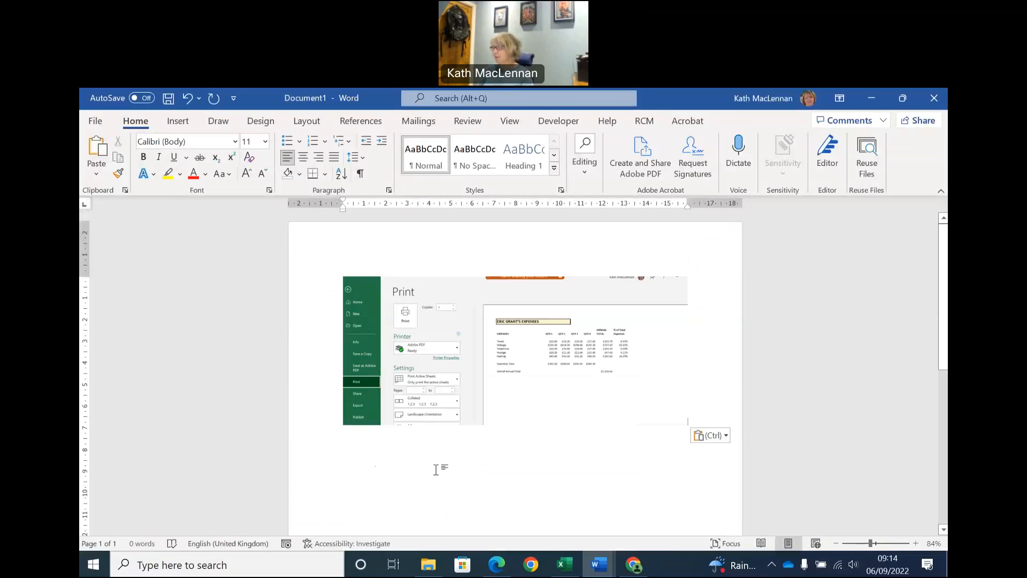
Add the caption "Evidence of printing Eric- Expenses" below the pasted screenshot, followed by a new line.
key(Return)
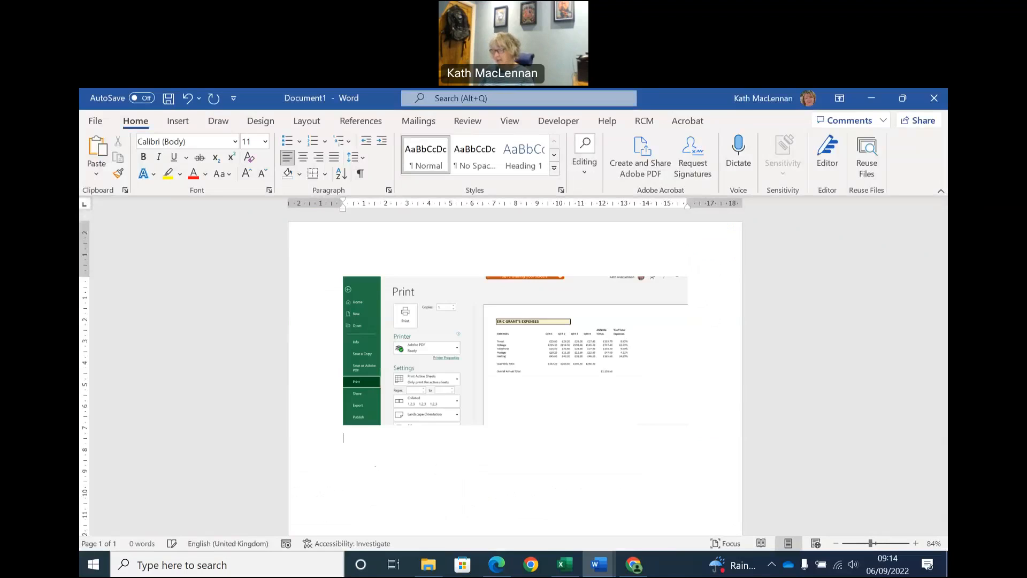
text(Evidence of printing Eric- Expe)
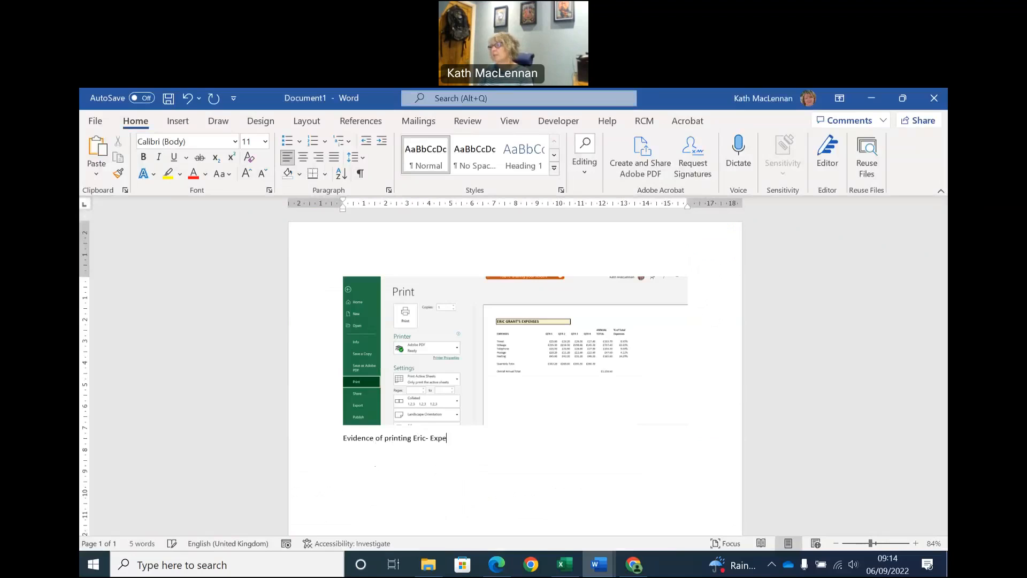
text(nses)
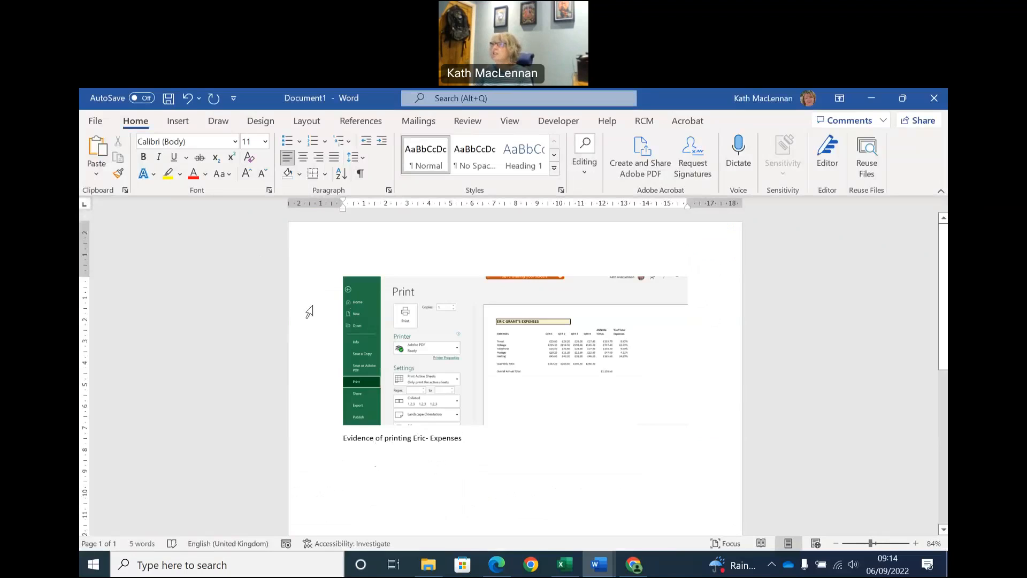
key(Return)
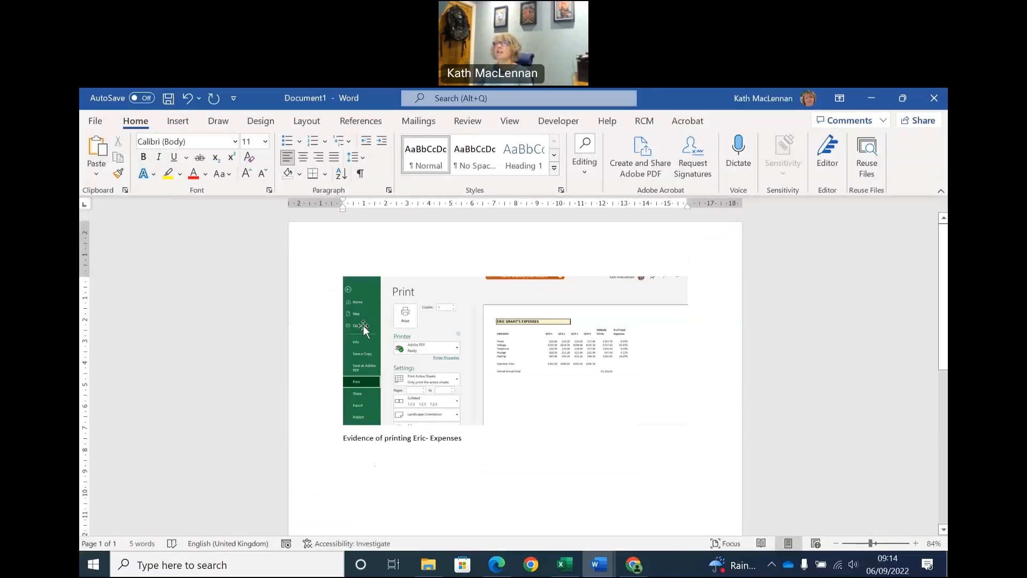
Start saving the Word document to OneDrive, in the NQ Business Spreadsheets folder inside NQ Business.
click(95, 122)
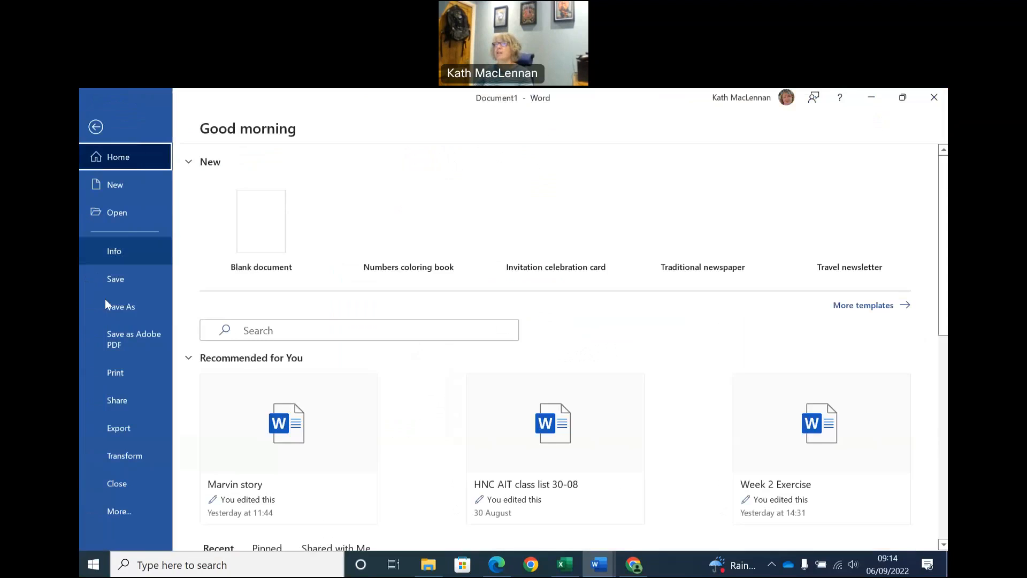
click(111, 308)
click(255, 245)
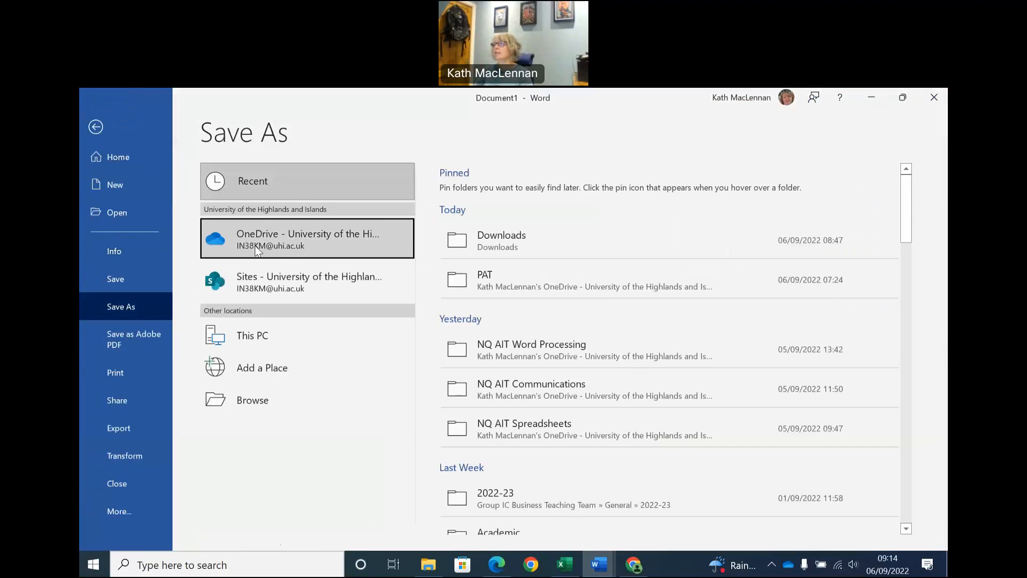
scroll(594, 364, down, 1)
scroll(594, 367, down, 10)
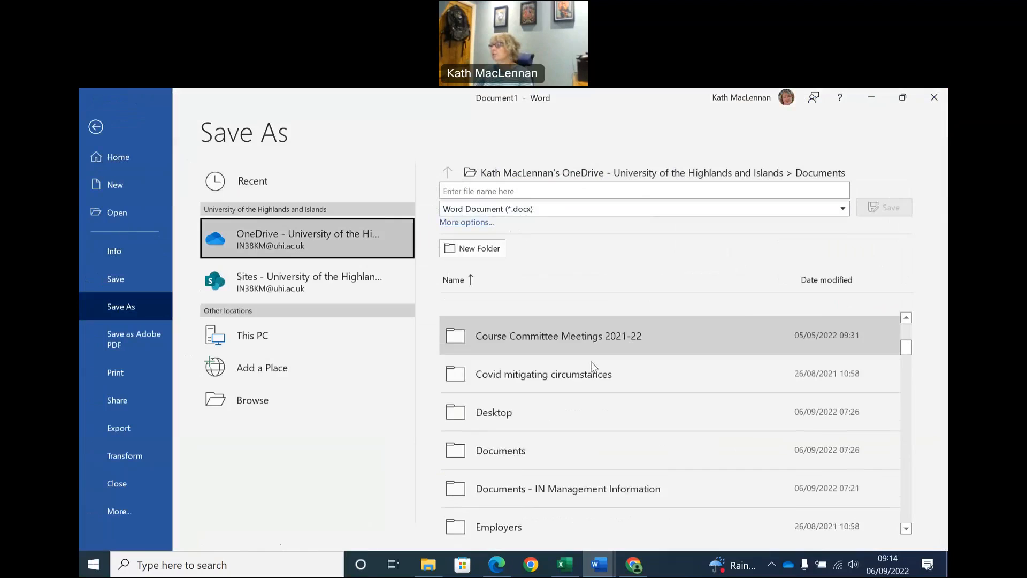
scroll(594, 367, down, 10)
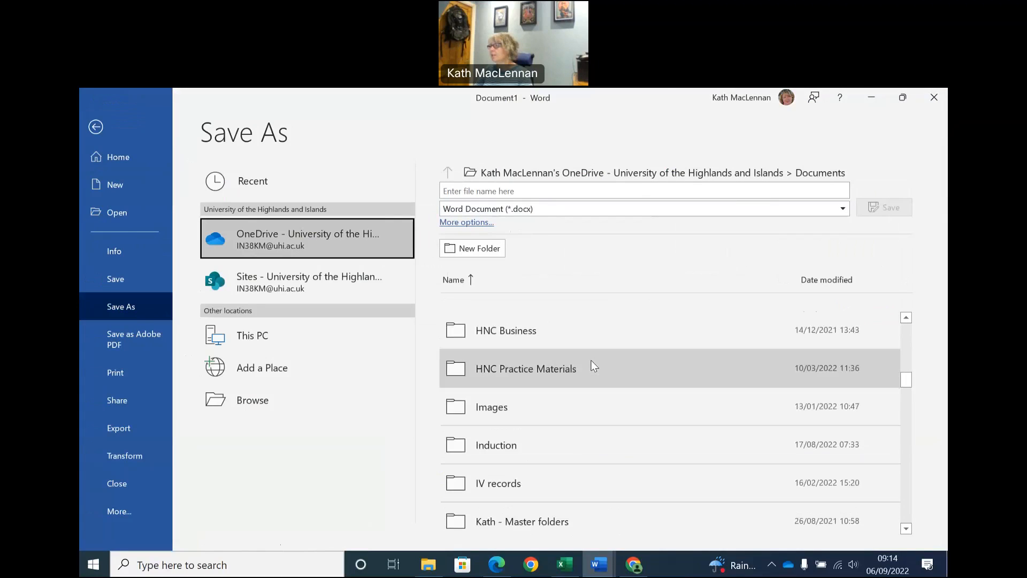
scroll(594, 367, down, 6)
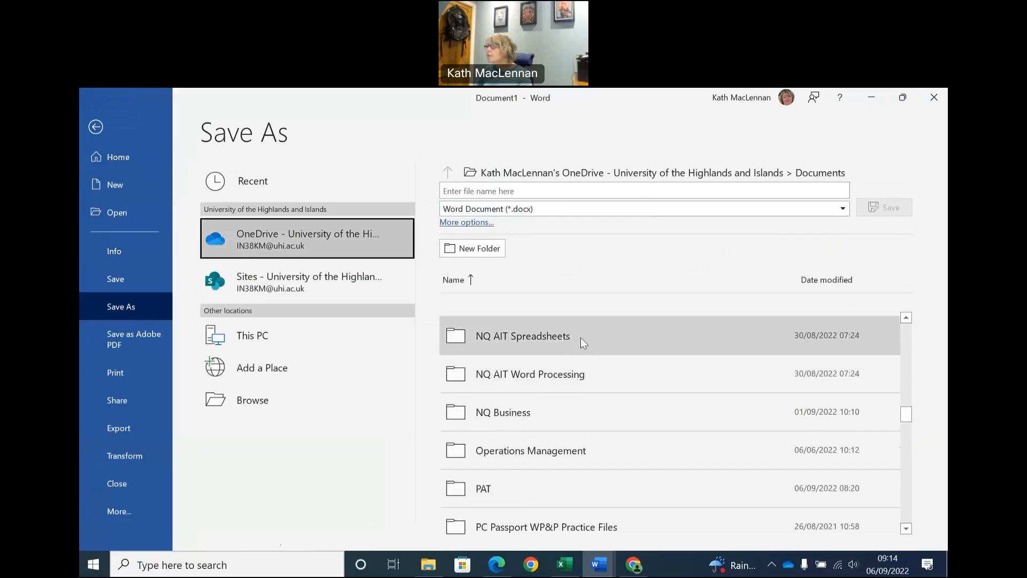
scroll(580, 337, down, 1)
double_click(576, 373)
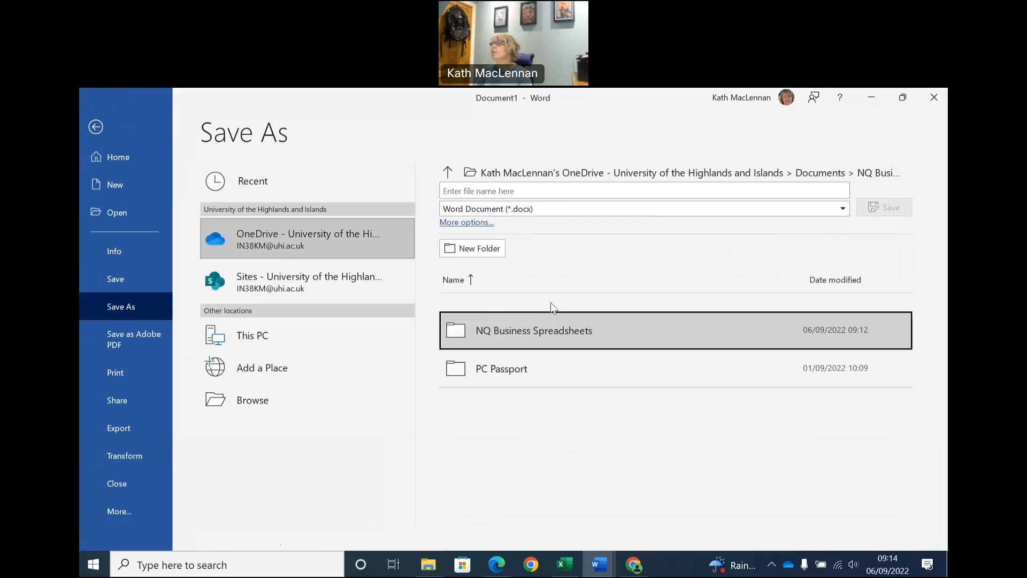
double_click(553, 330)
Name the document Print Evidence for Eric Expenses, and save it as a Word Document.
click(519, 191)
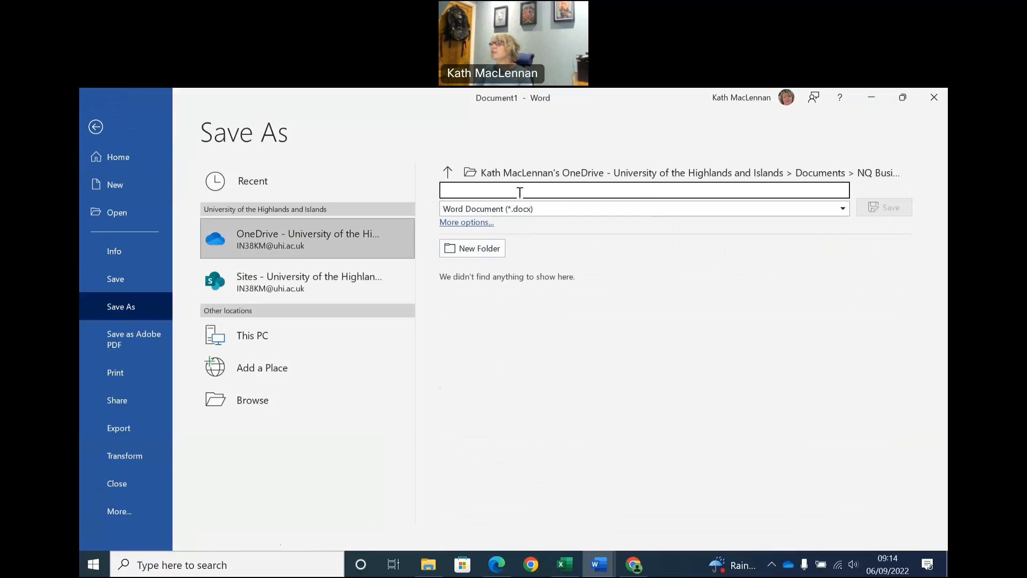
text(Print )
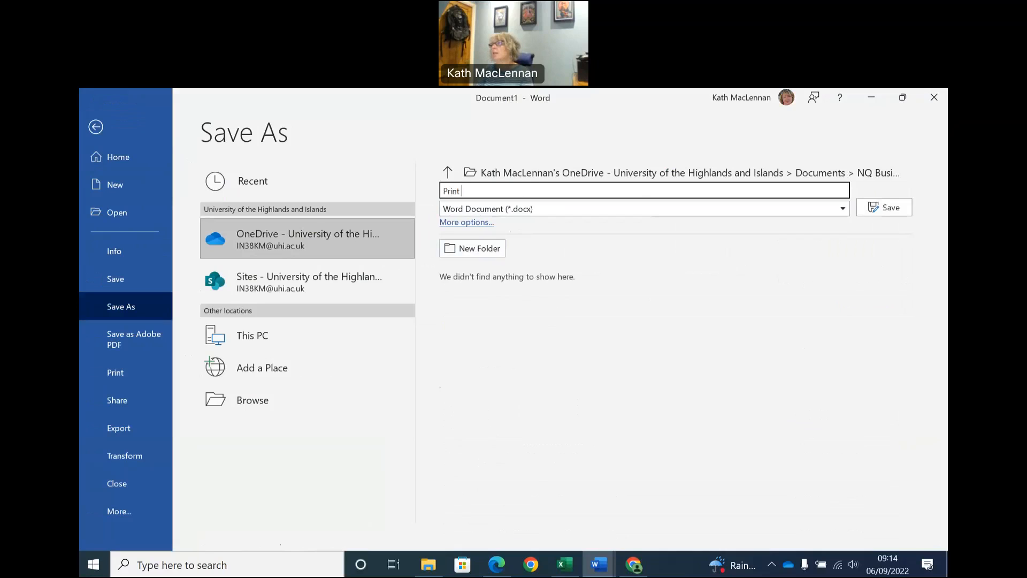
text(Evidence for Eric Expenses)
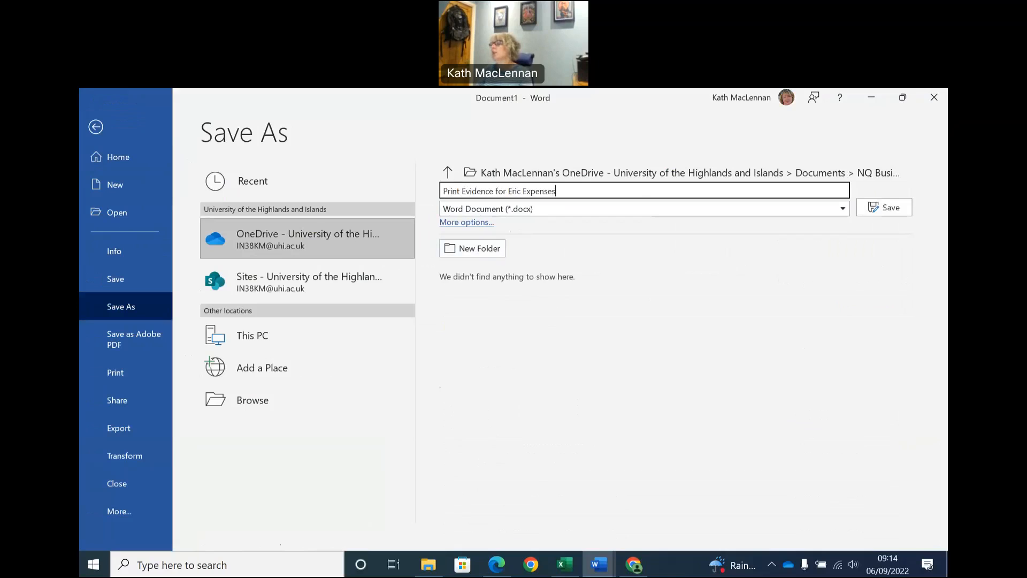
click(897, 208)
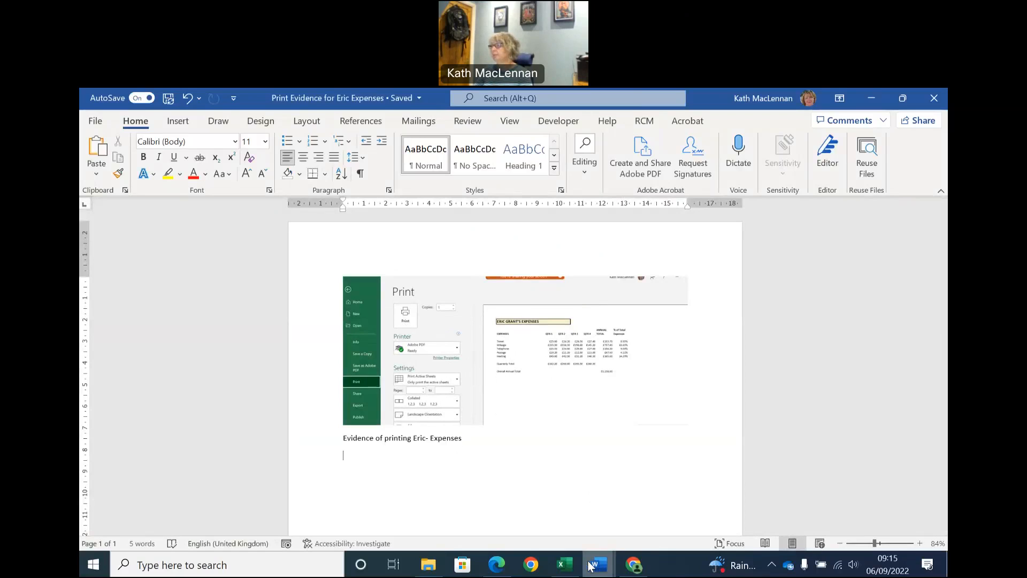
Check the formulae printing instruction in the Word exercise, and return to the Excel worksheet to view the formula in F5.
mouse_move(588, 566)
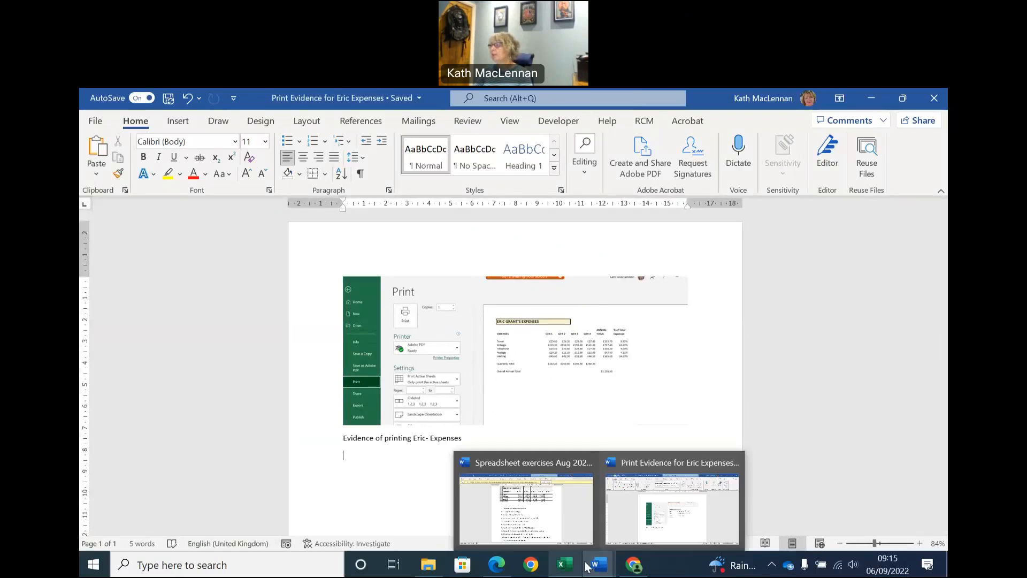
click(559, 531)
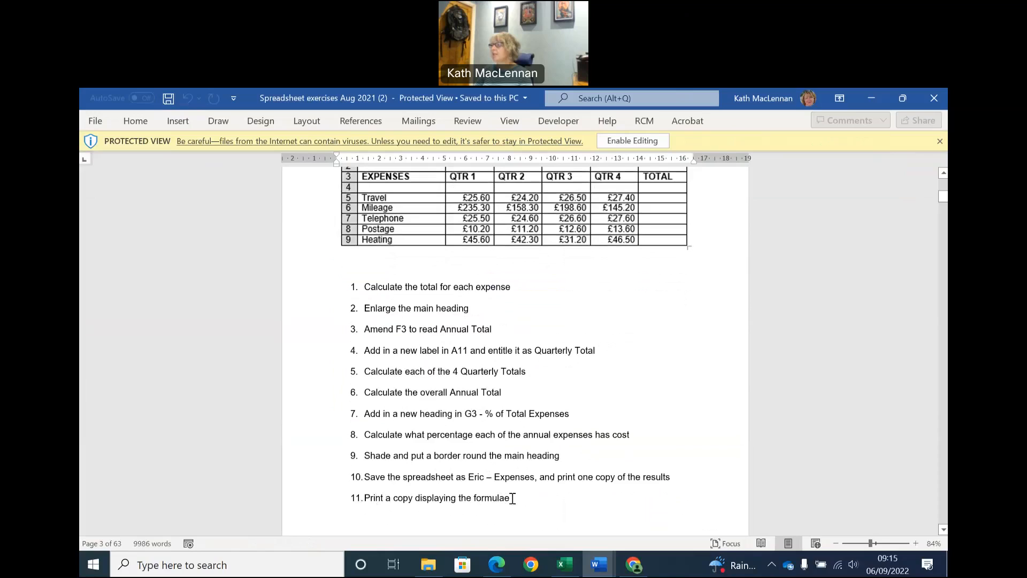
click(565, 564)
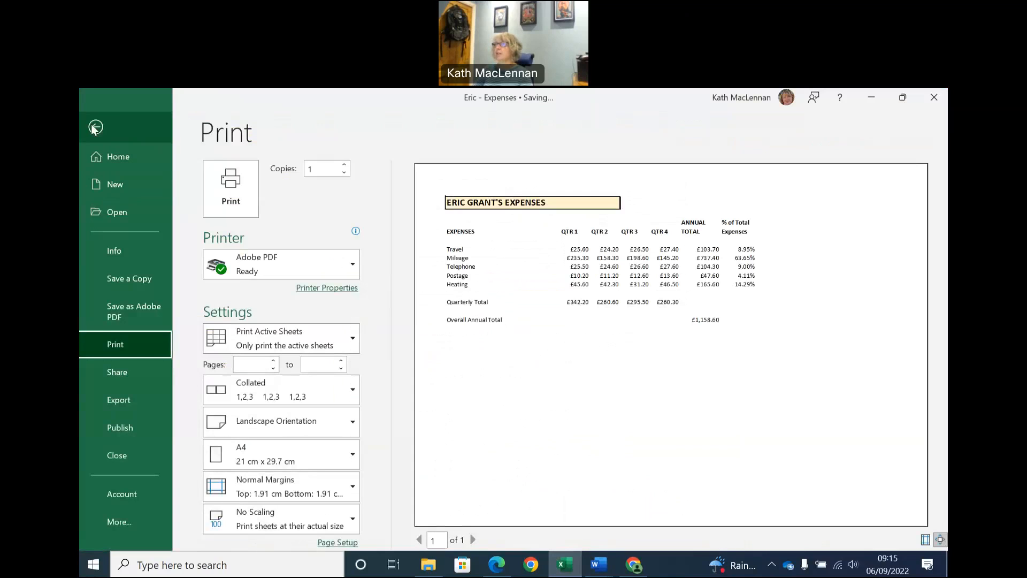
click(95, 127)
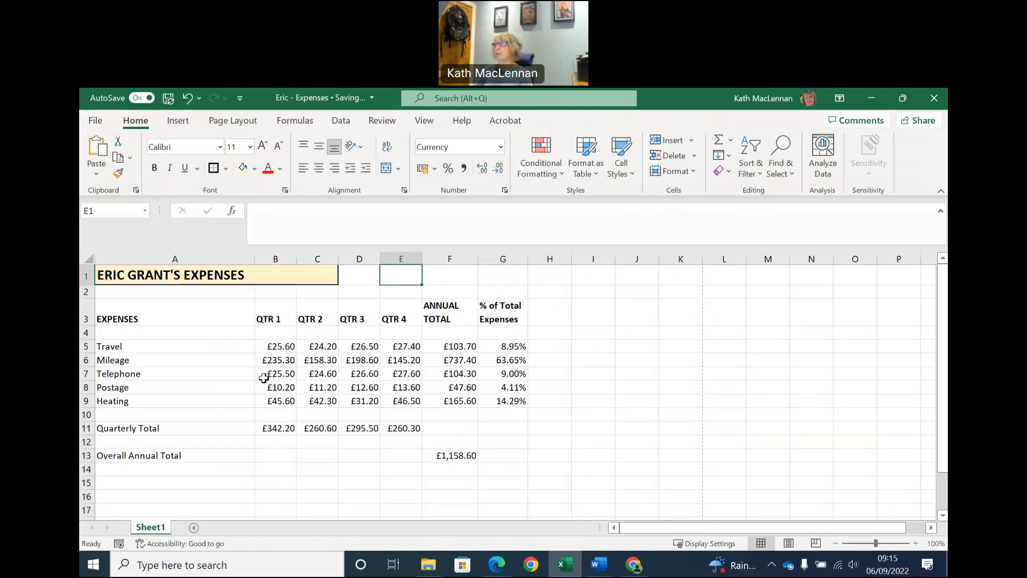
click(452, 348)
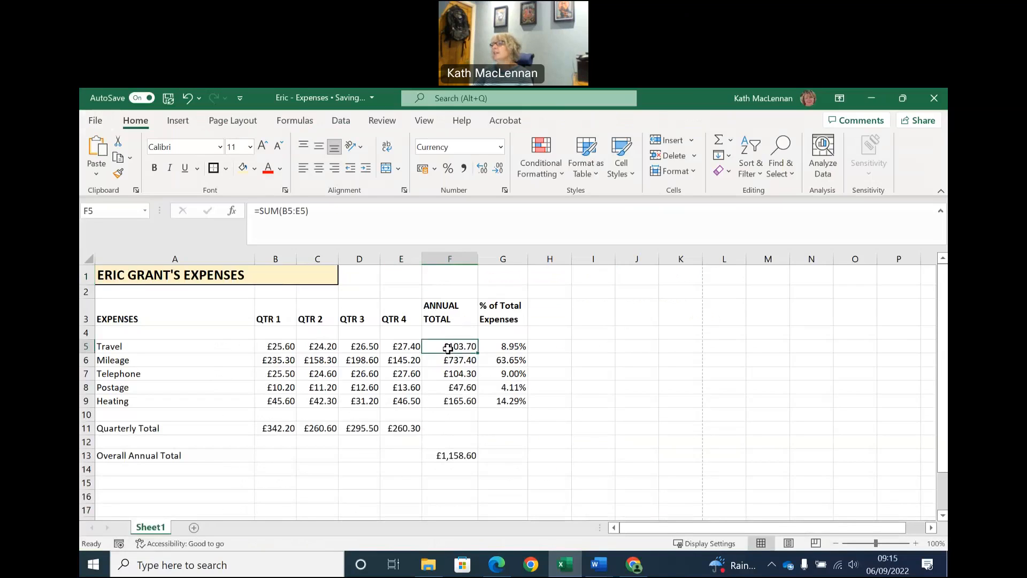
Show the formulas in the expenses worksheet instead of their results, and check the Quarterly Total formula in C11.
click(452, 359)
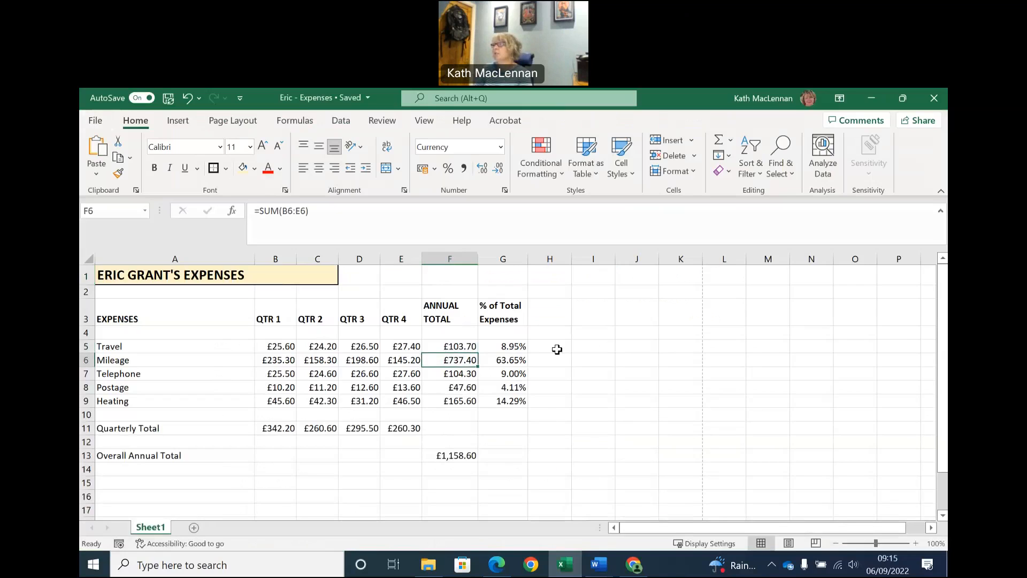
click(293, 121)
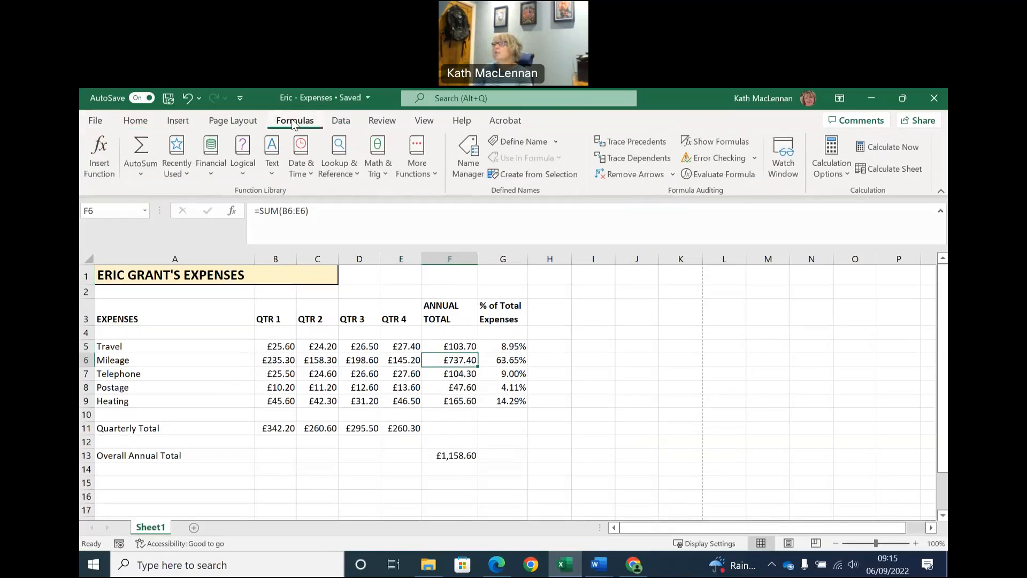
click(730, 142)
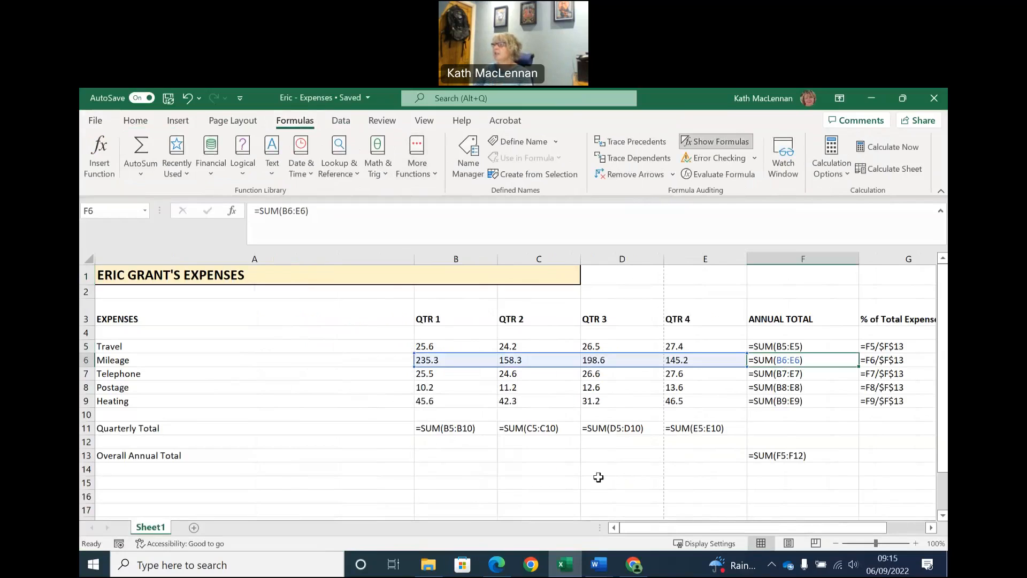
click(523, 430)
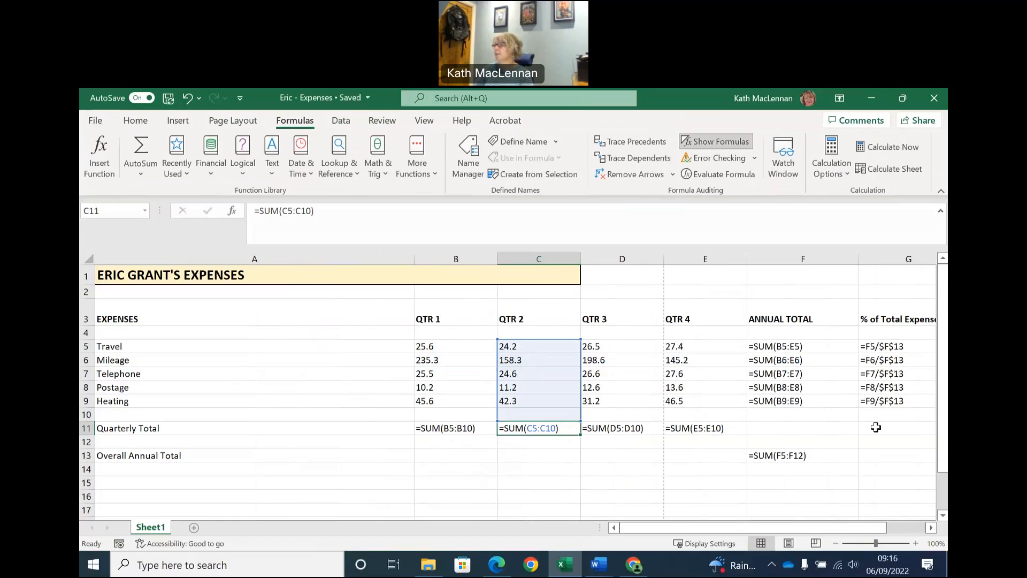
click(328, 419)
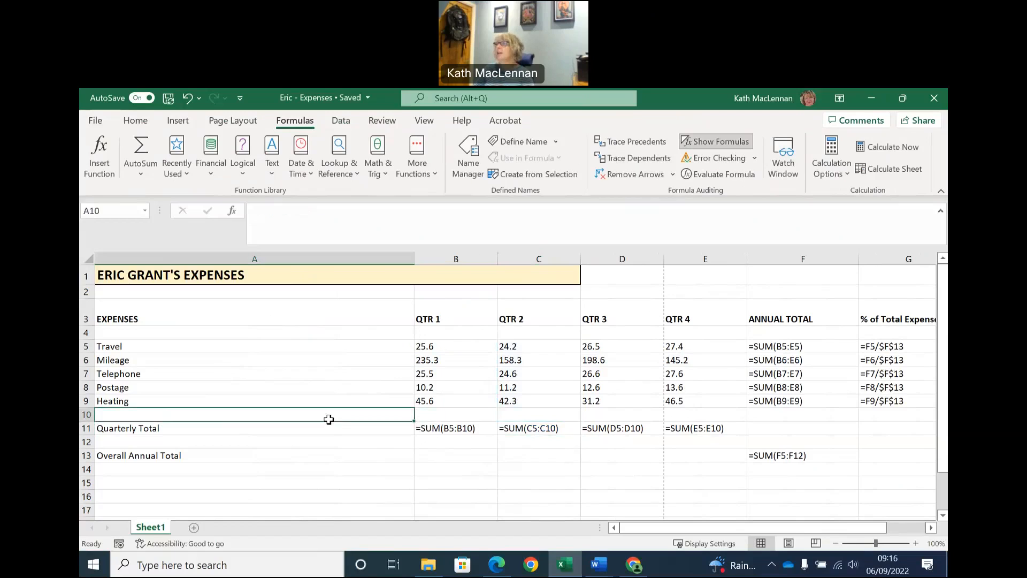
Set the printout scaling to Fit All Columns on One Page, and capture the print settings with the formulae preview as a screenshot.
click(95, 123)
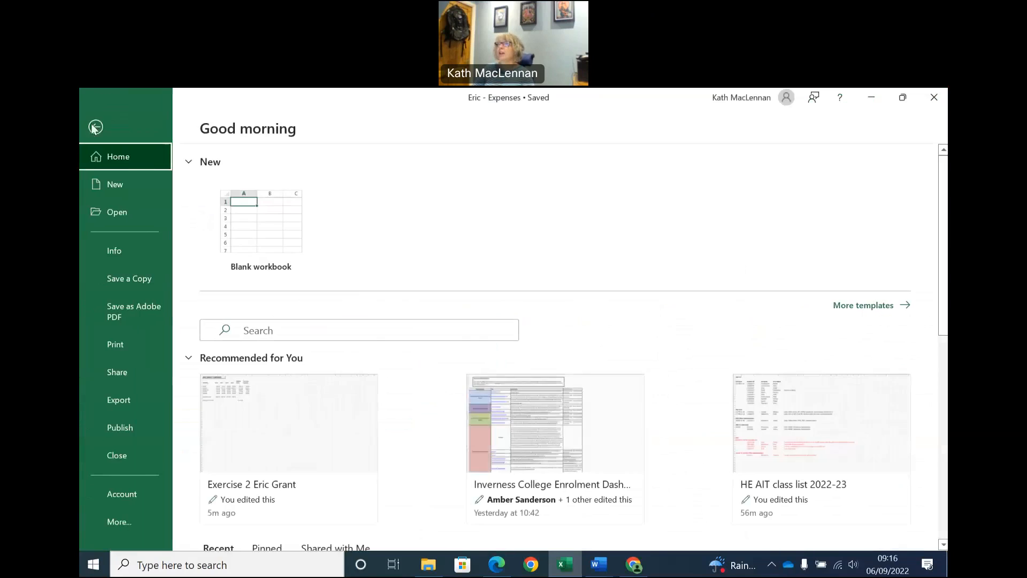
click(116, 353)
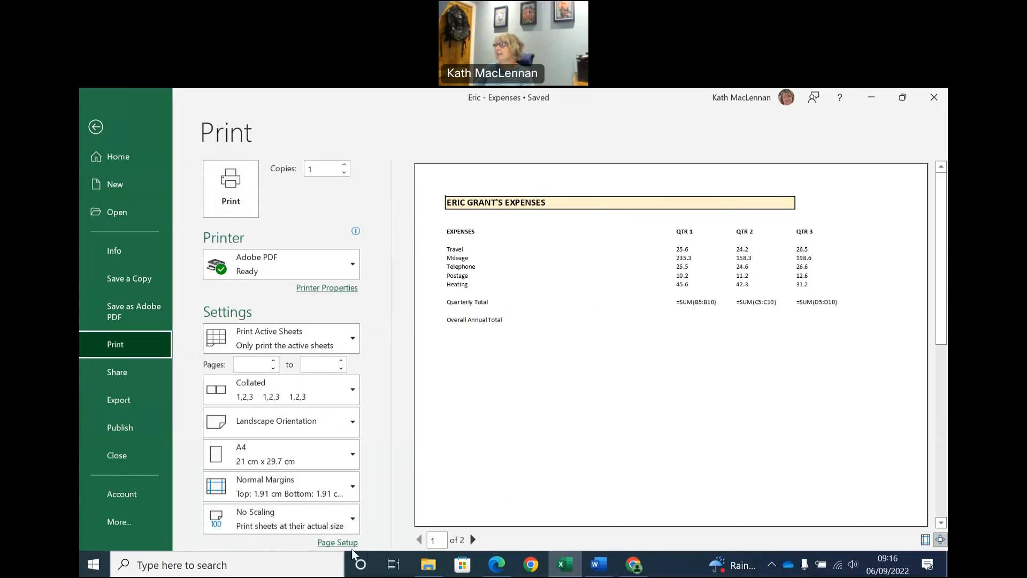
click(323, 529)
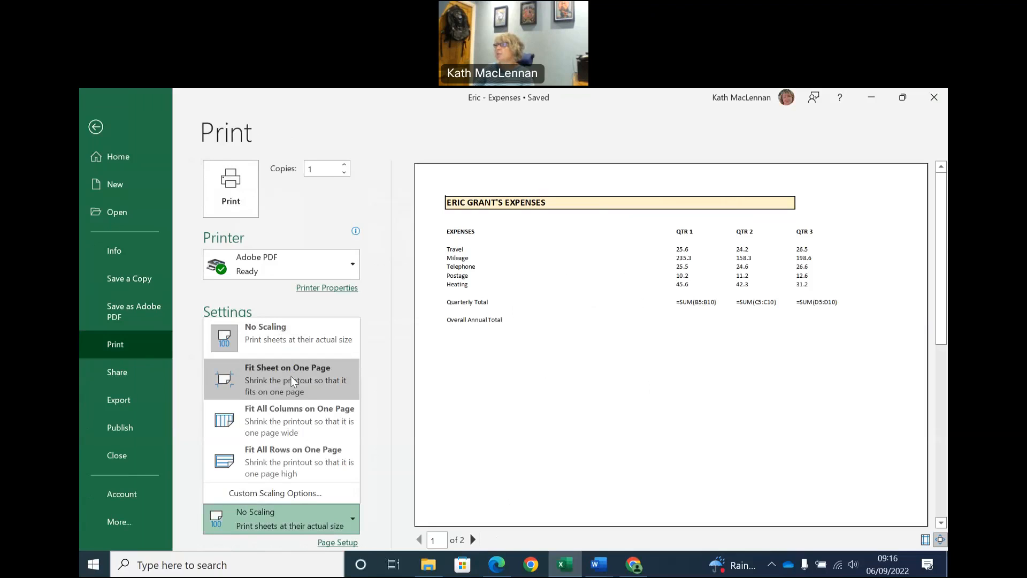
click(293, 431)
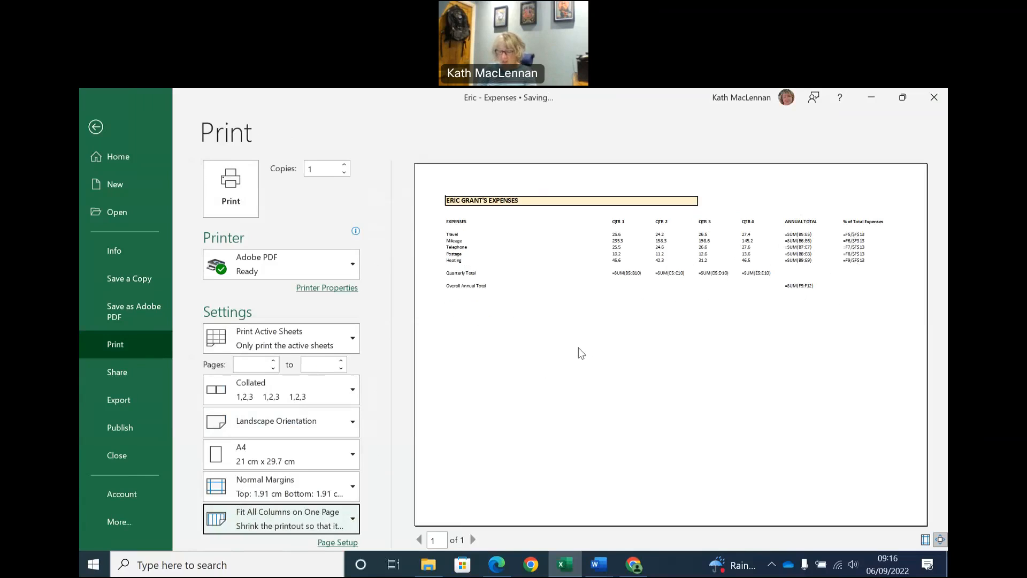
key(super+shift+s)
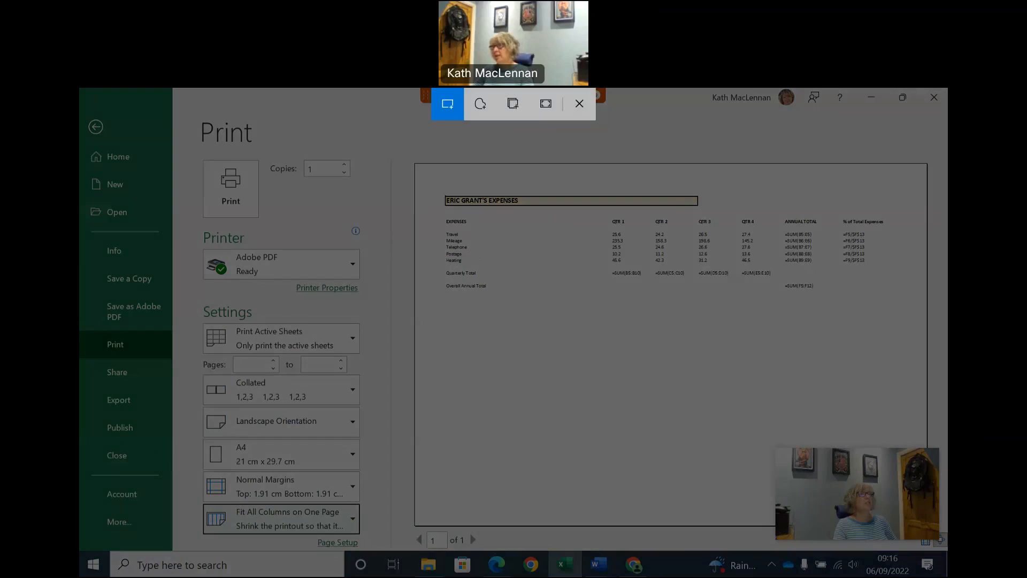
mouse_move(83, 99)
mouse_down()
mouse_move(203, 197)
mouse_move(535, 355)
mouse_move(876, 409)
mouse_move(941, 434)
mouse_up()
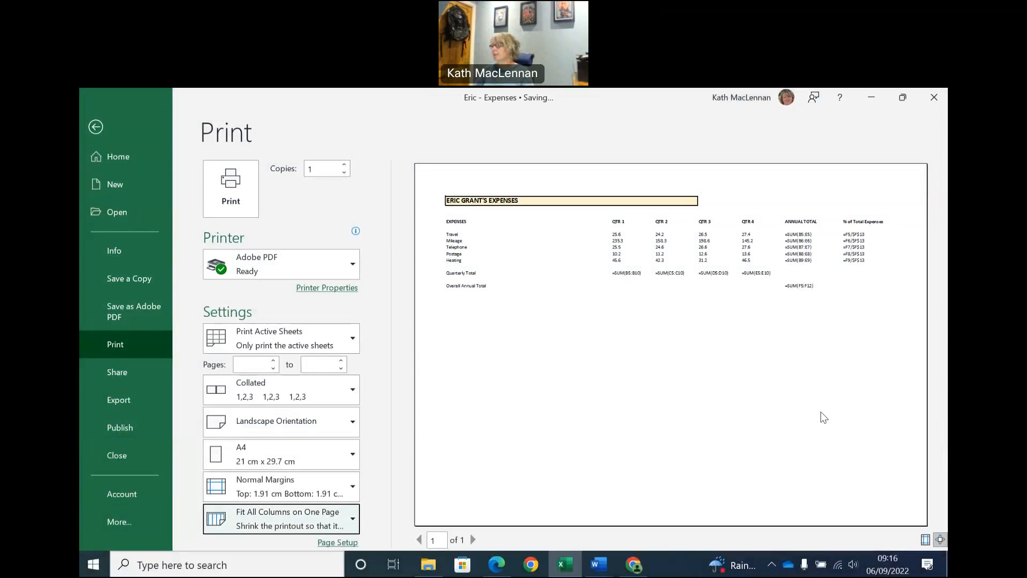
Switch to the Print Evidence document in Word, add the caption "Evidence of printing formulae for Eric – Expenses", and paste the screenshot below it.
mouse_move(597, 560)
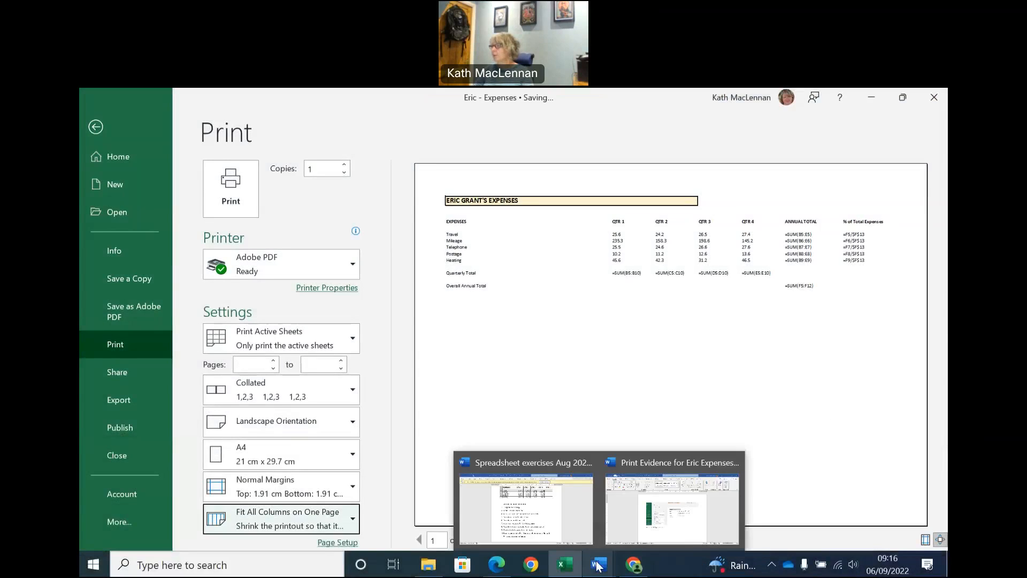
click(625, 530)
key(Return)
key(Return)
key(Return)
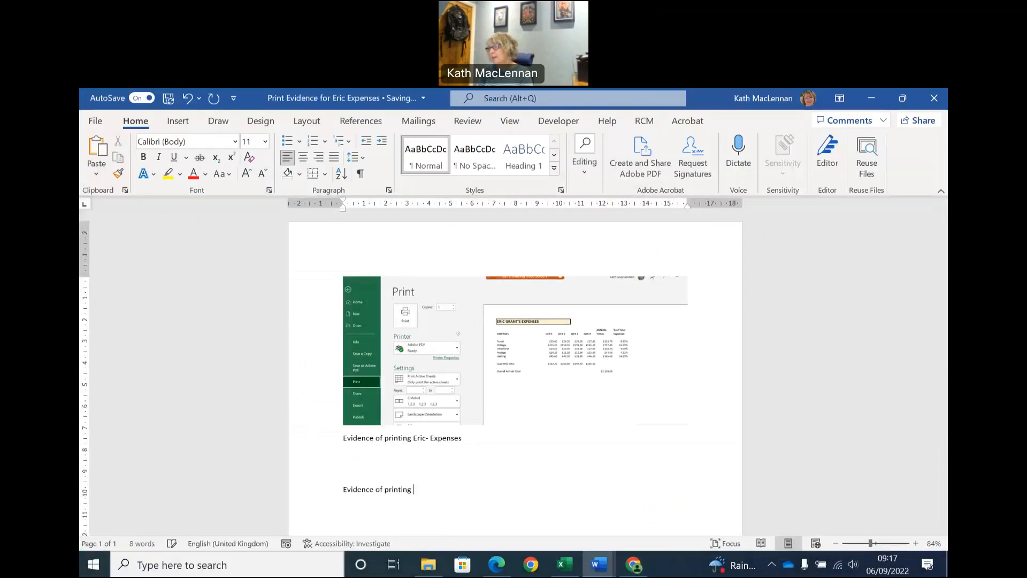
text(Evidence of printing formulae for Eric - Expenses)
key(Return)
key(ctrl+v)
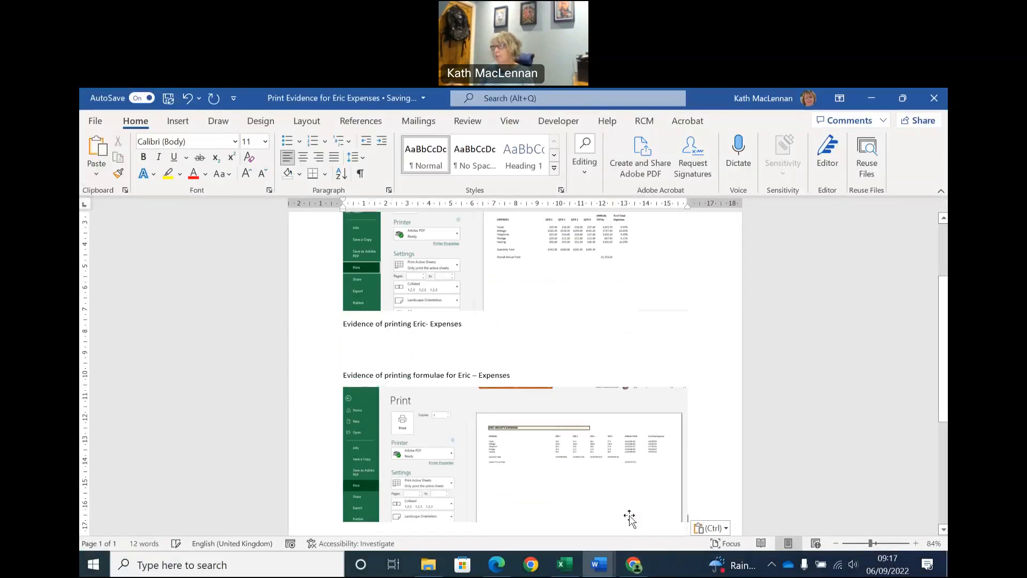
Examine both pasted print screenshots and their captions at an enlarged view to check that they are readable.
click(600, 461)
click(662, 347)
scroll(653, 394, down, 3)
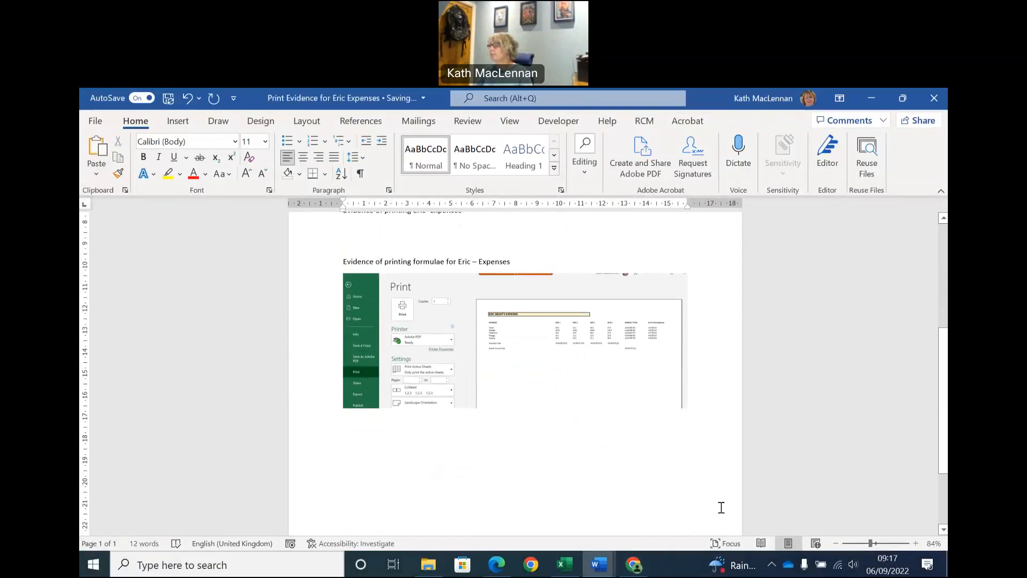
click(882, 544)
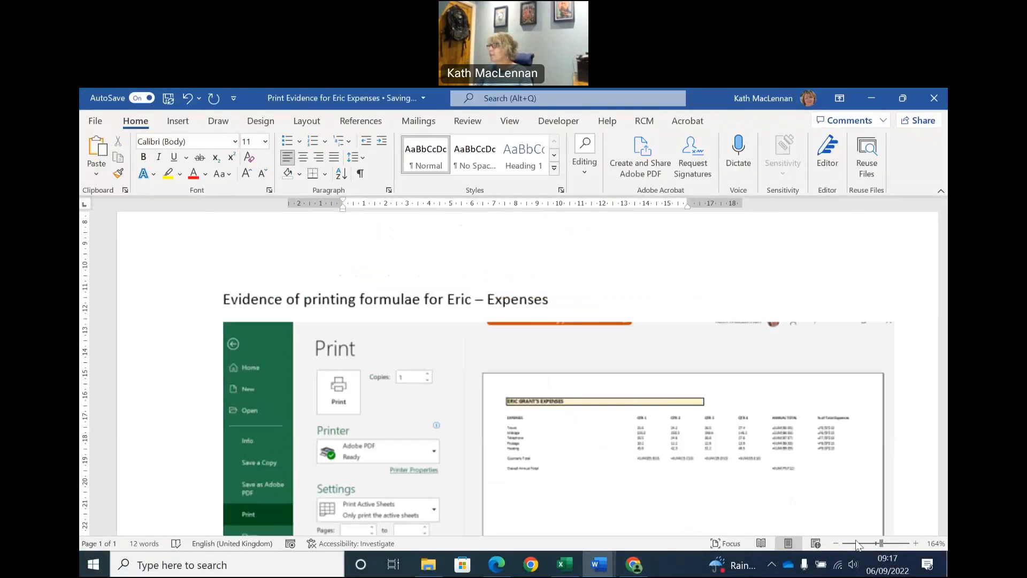
scroll(731, 358, down, 1)
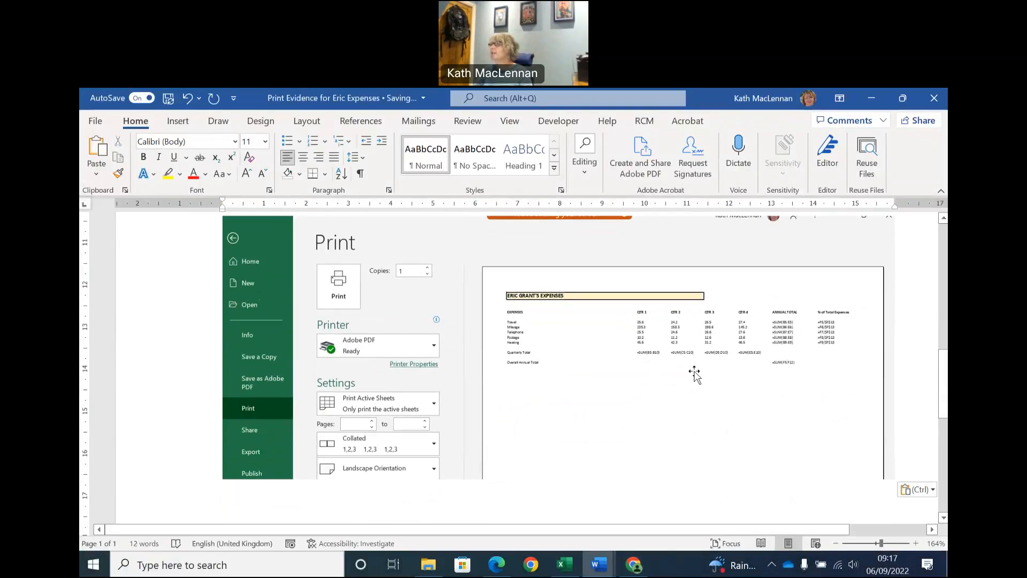
scroll(692, 369, up, 5)
scroll(590, 317, down, 4)
scroll(463, 321, up, 1)
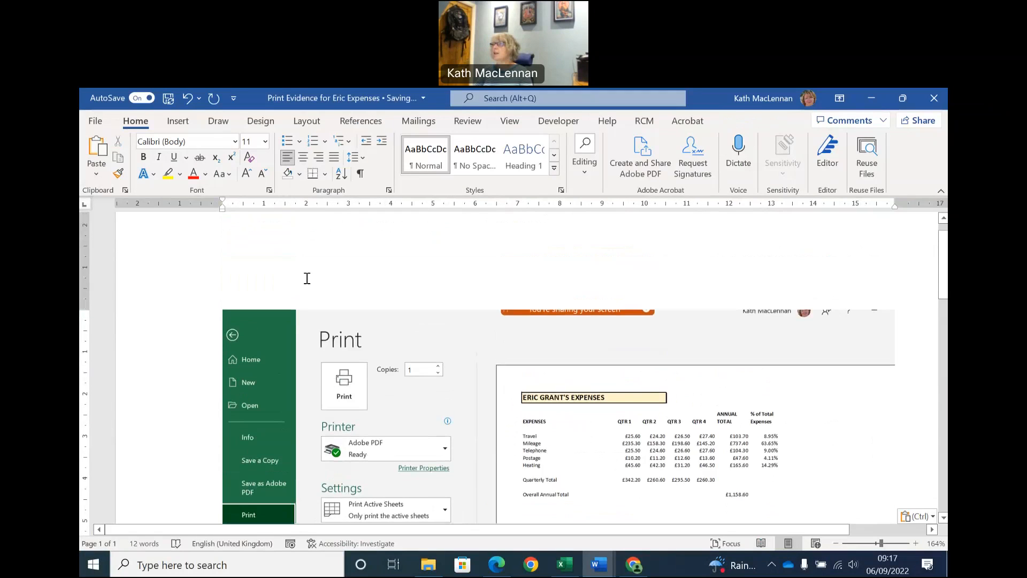
click(113, 234)
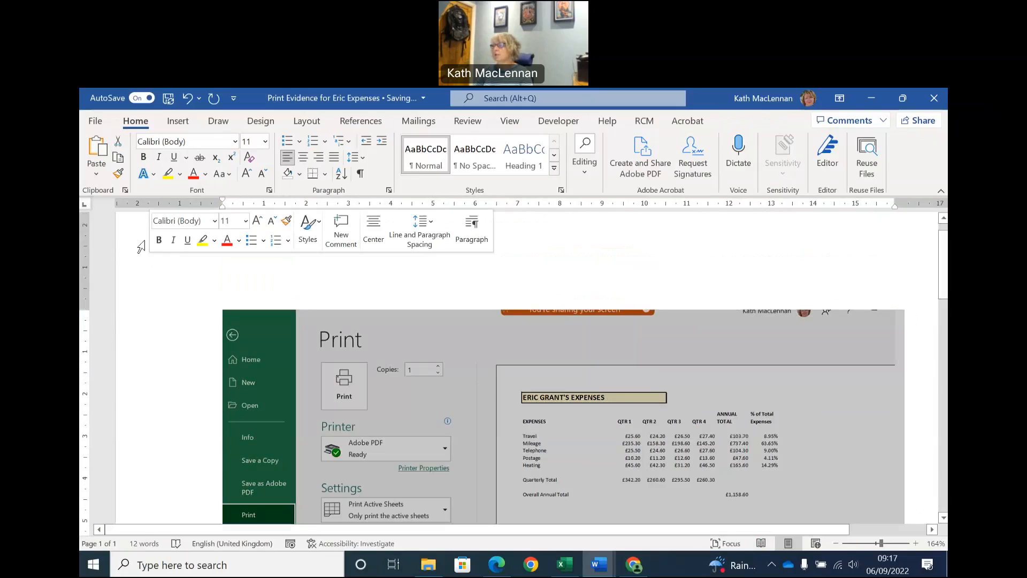
Return to the Excel expenses worksheet from the print view, and switch the cells back to showing results instead of formulas.
click(563, 566)
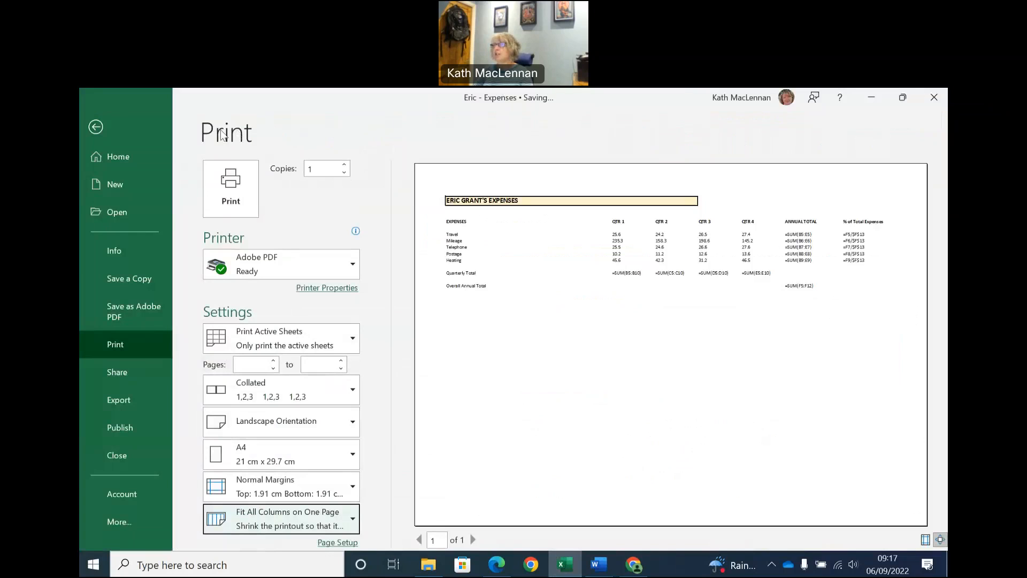
click(95, 127)
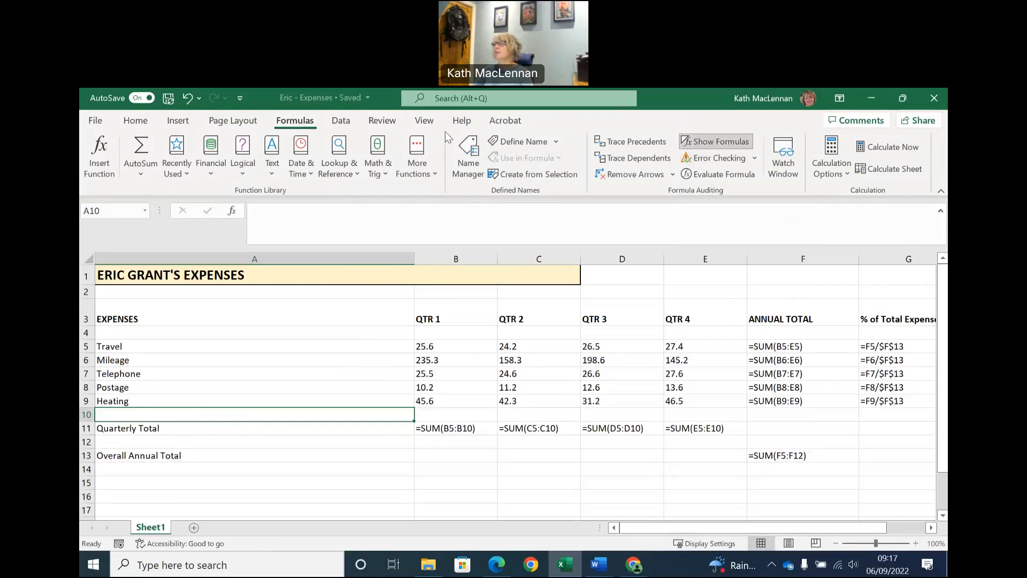
click(732, 141)
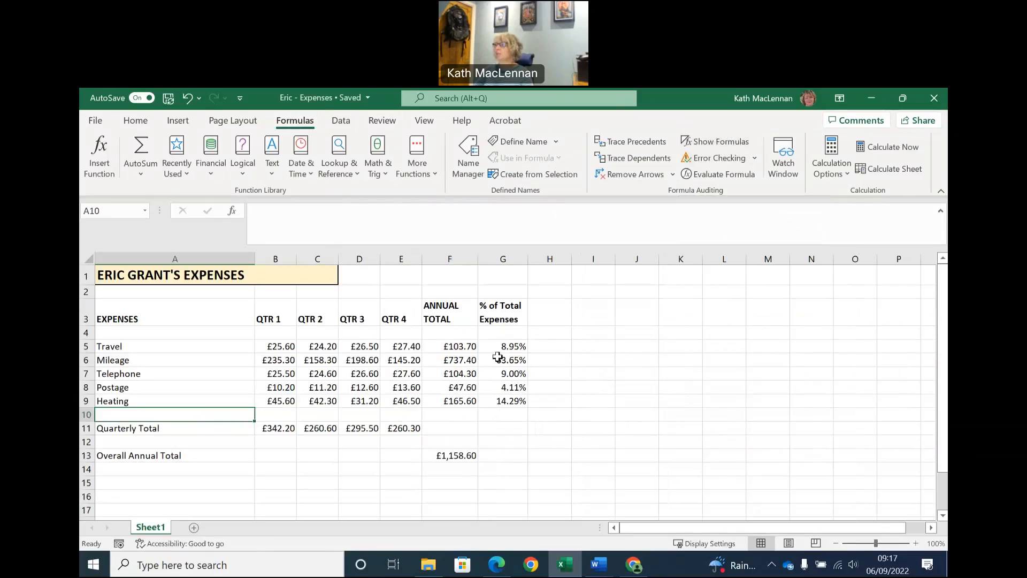
Check the Word exercise's instruction list for any remaining tasks, and return to the Excel expenses worksheet.
mouse_move(605, 571)
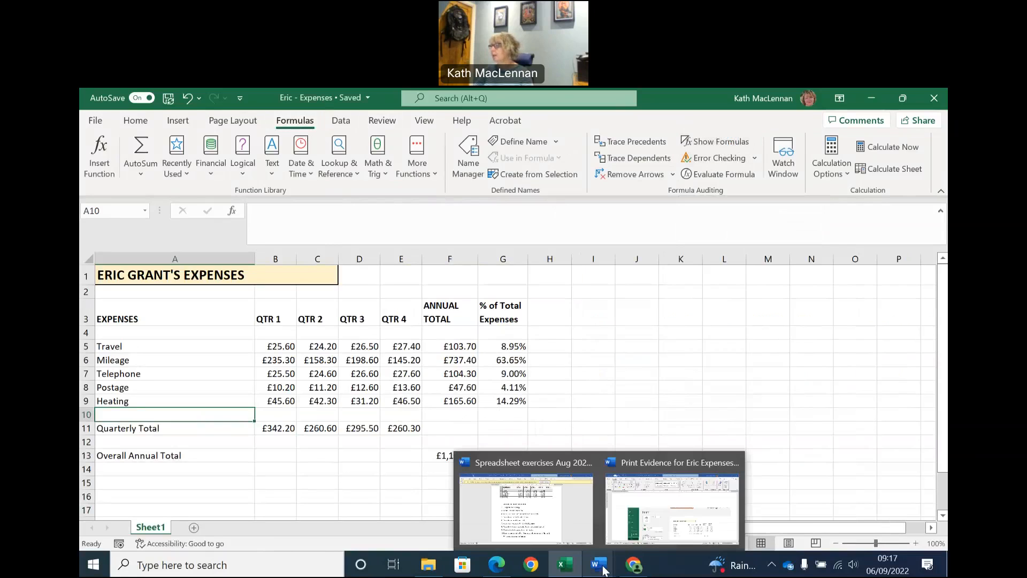
click(562, 518)
scroll(539, 482, down, 5)
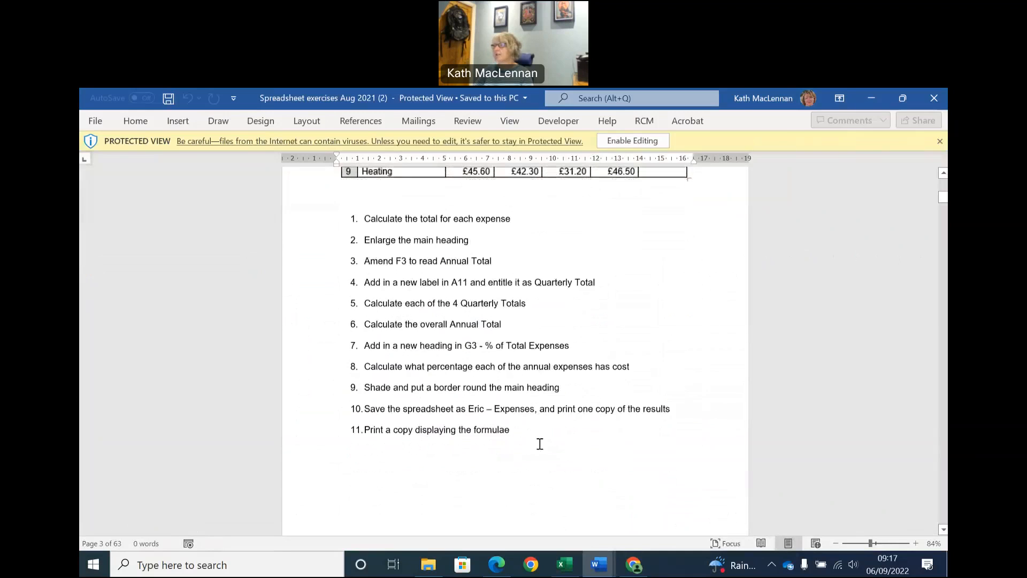
scroll(537, 444, down, 3)
scroll(537, 444, up, 4)
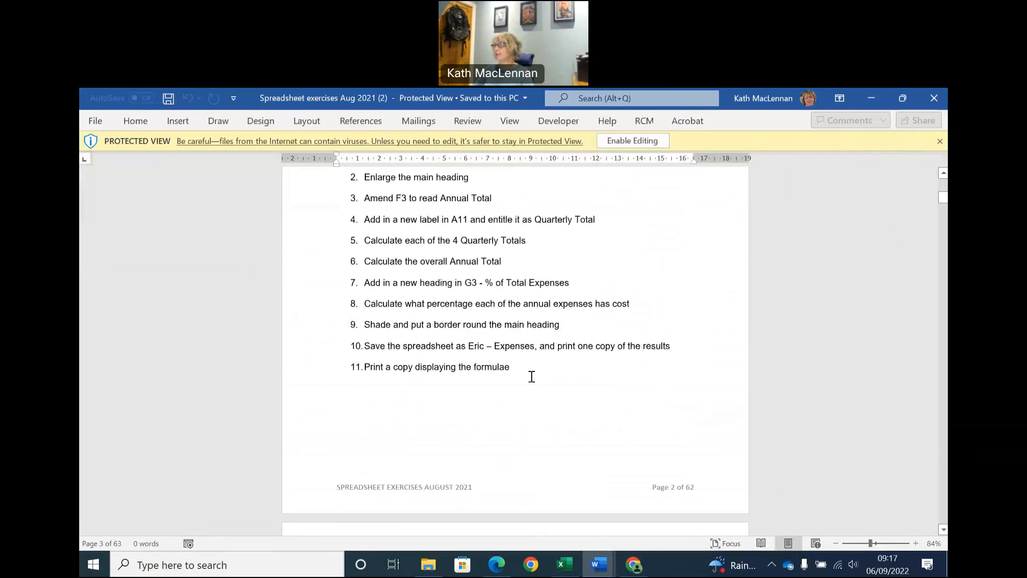
click(565, 565)
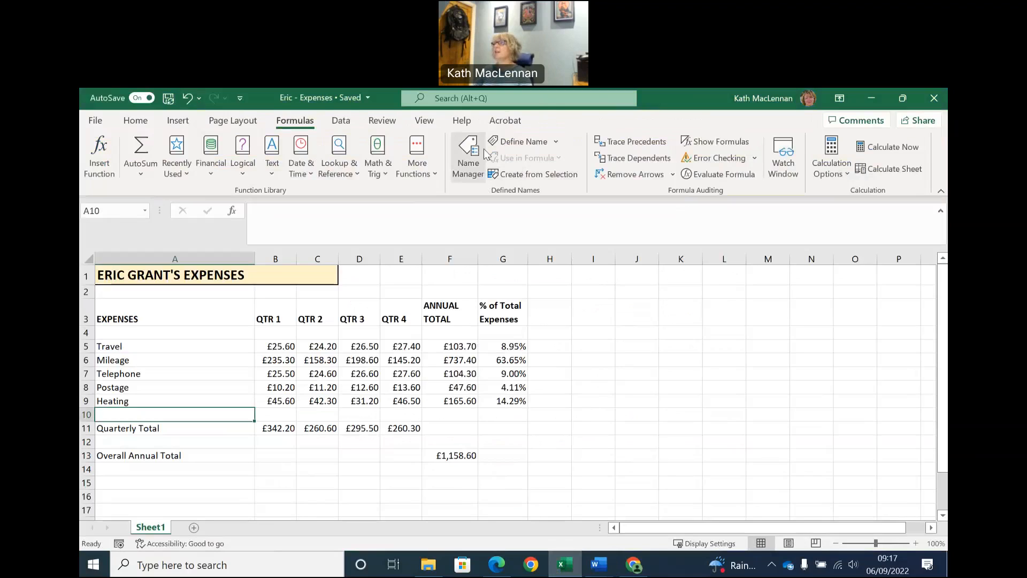
click(537, 100)
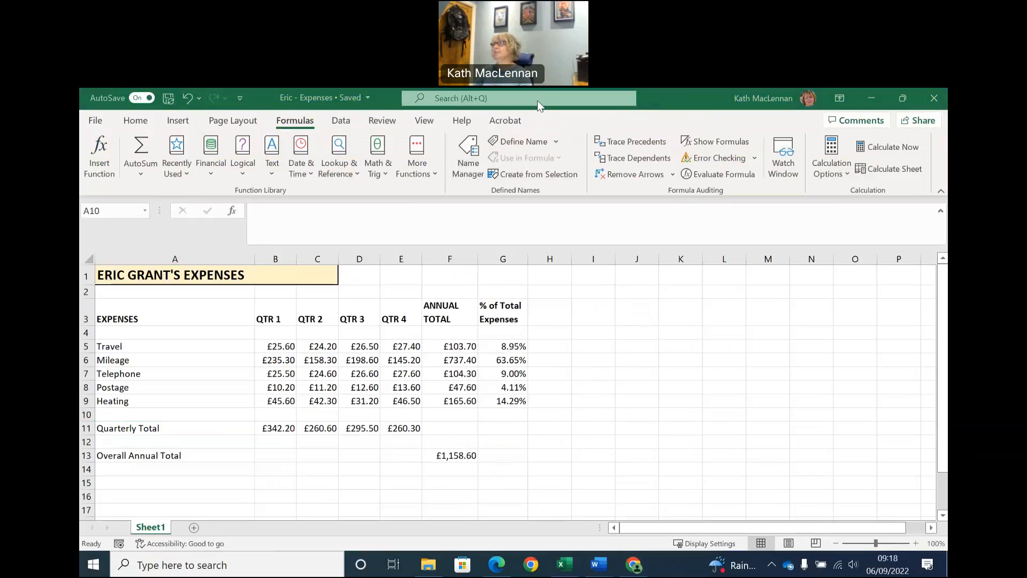